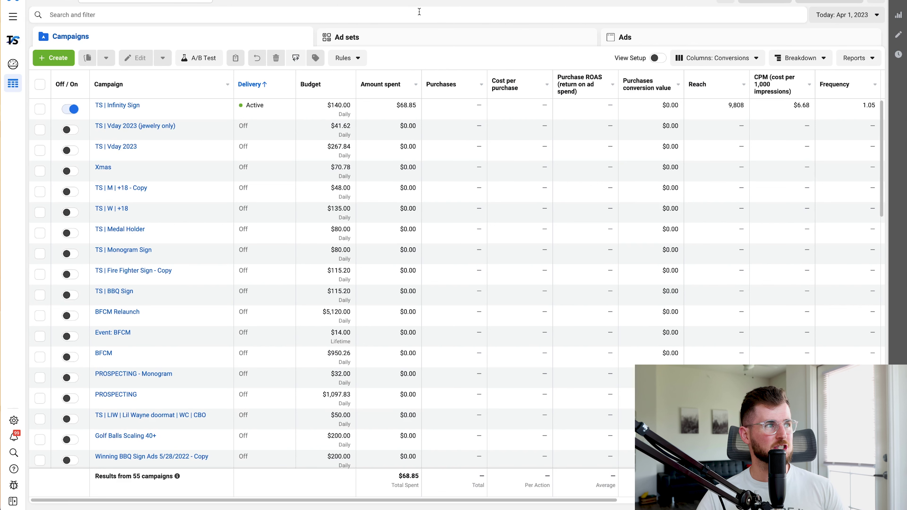
Create a new campaign with the Sales objective using the manual sales campaign setup
left_click(56, 58)
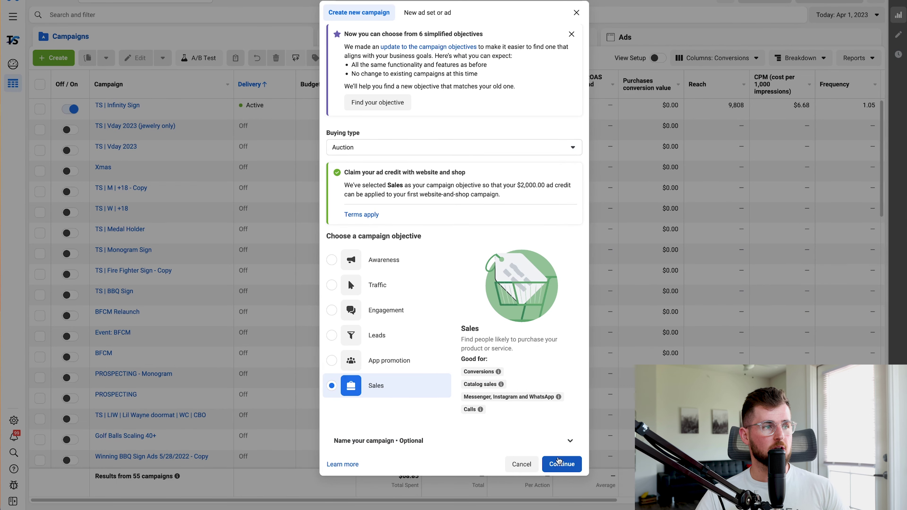
left_click(561, 464)
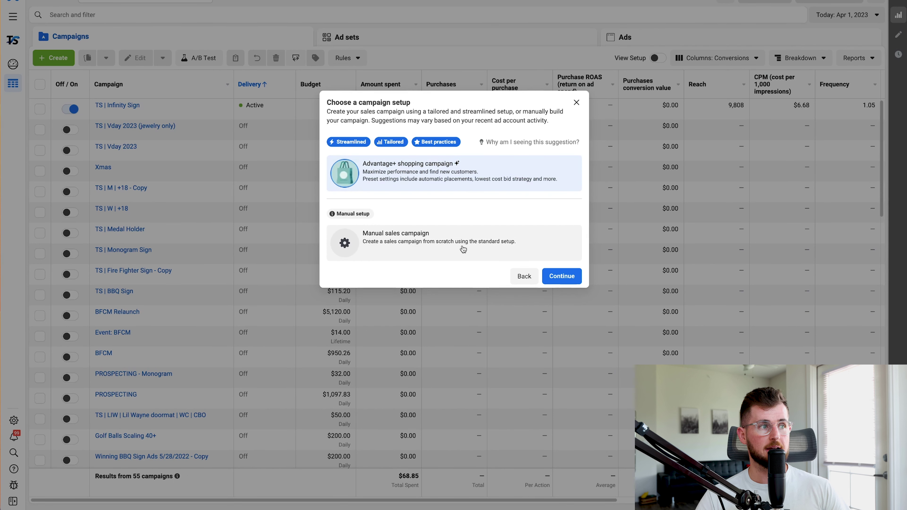
left_click(408, 243)
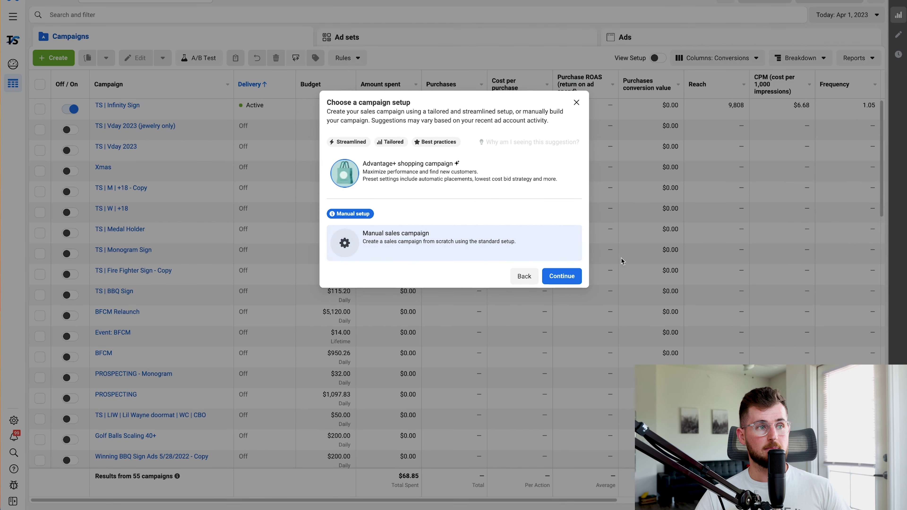
left_click(562, 276)
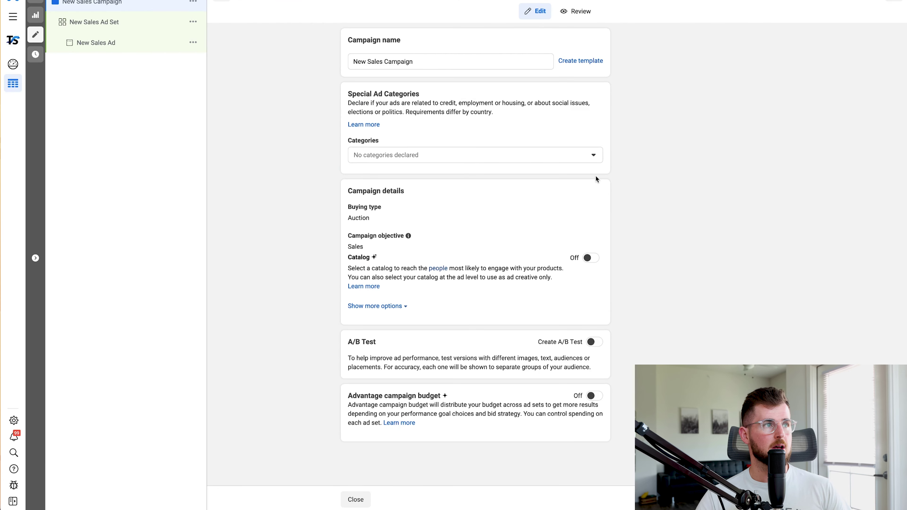
Replace the default campaign name with 'TS | Prospecting | WC | CBO'
triple_click(425, 62)
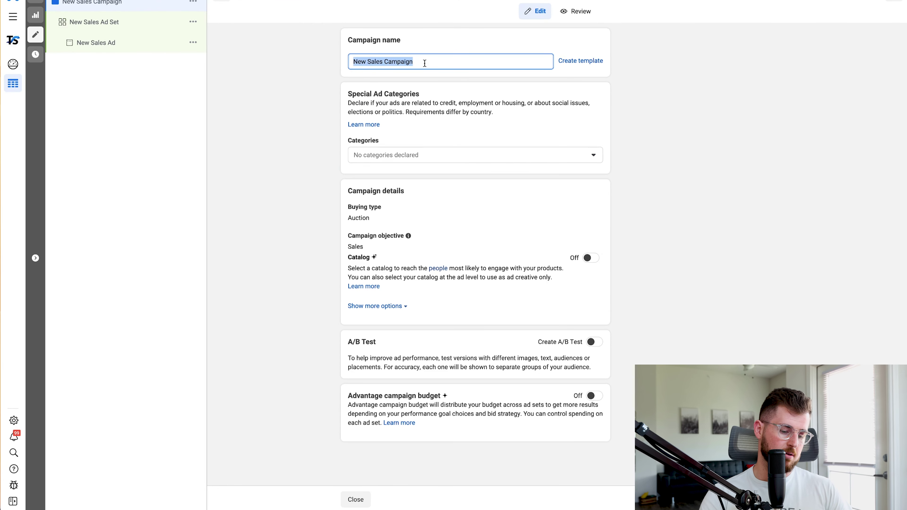
type("TS |")
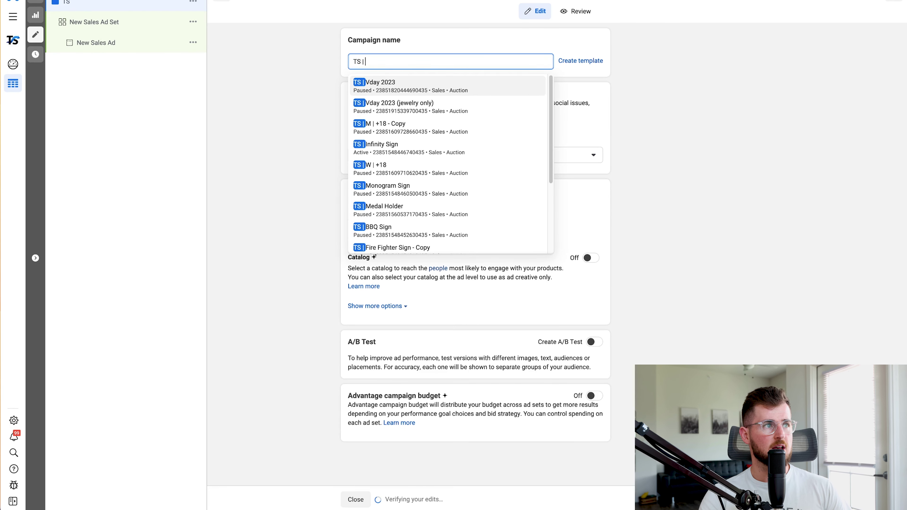
type(" Prospecting |")
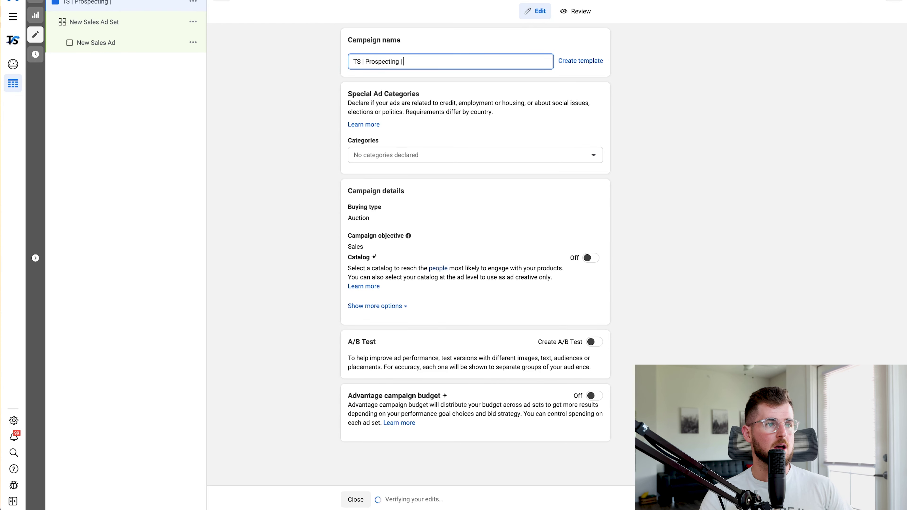
type(" WC")
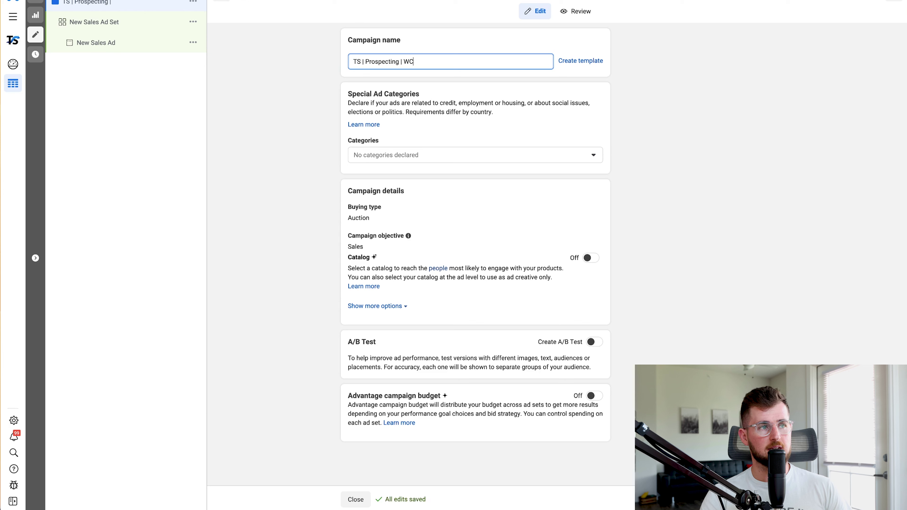
type(" | CBO")
left_click(827, 254)
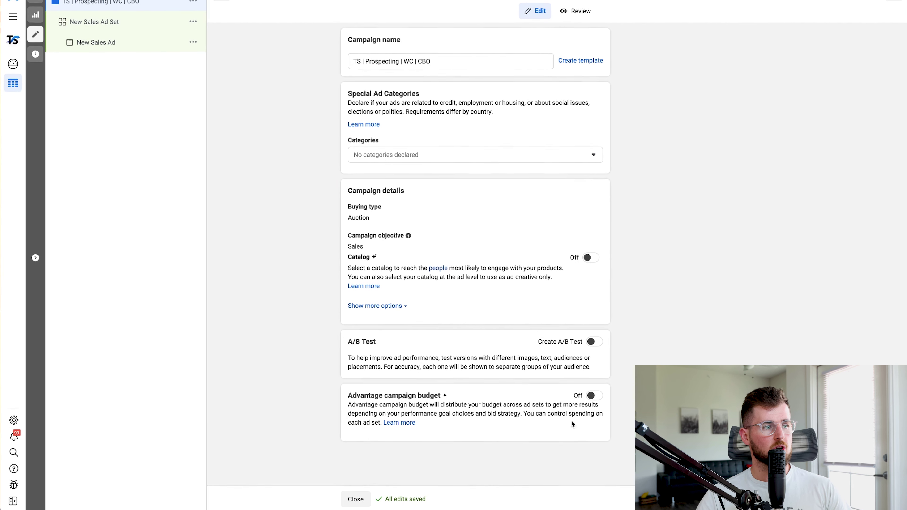
Enable Advantage campaign budget at $100 daily, replacing 20.00, and dismiss the bid strategy notice
left_click(594, 396)
scroll(518, 375, "down", 4)
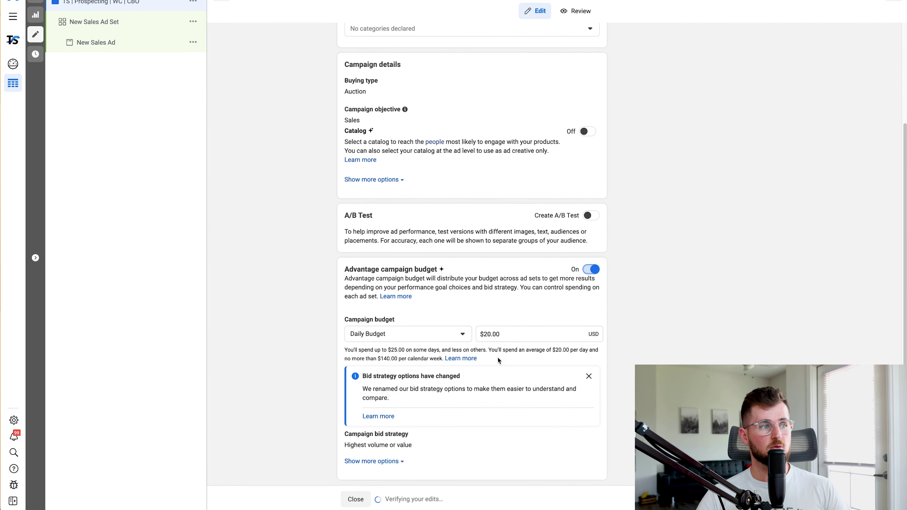
double_click(517, 333)
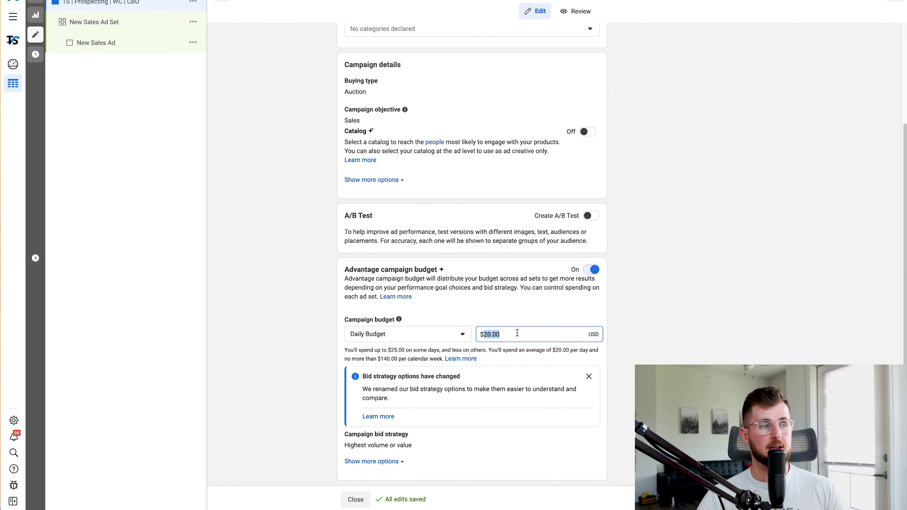
type("100")
left_click(659, 332)
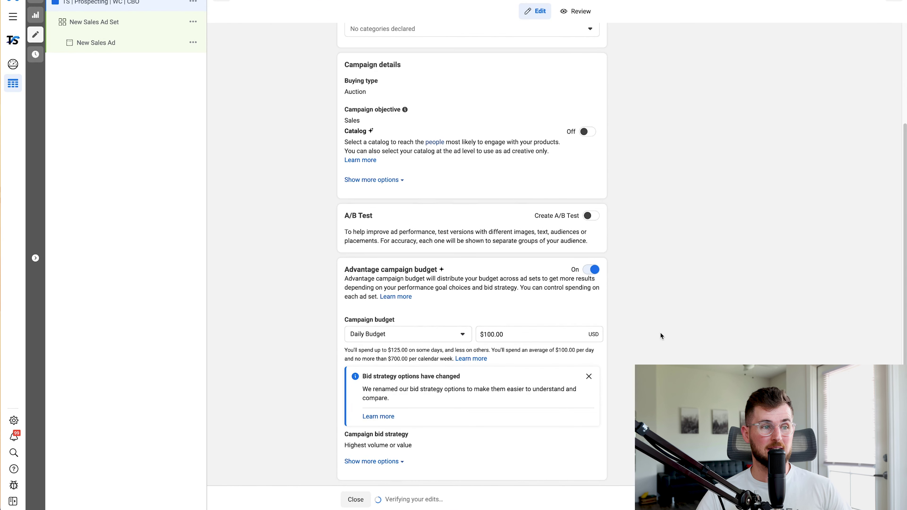
left_click(589, 377)
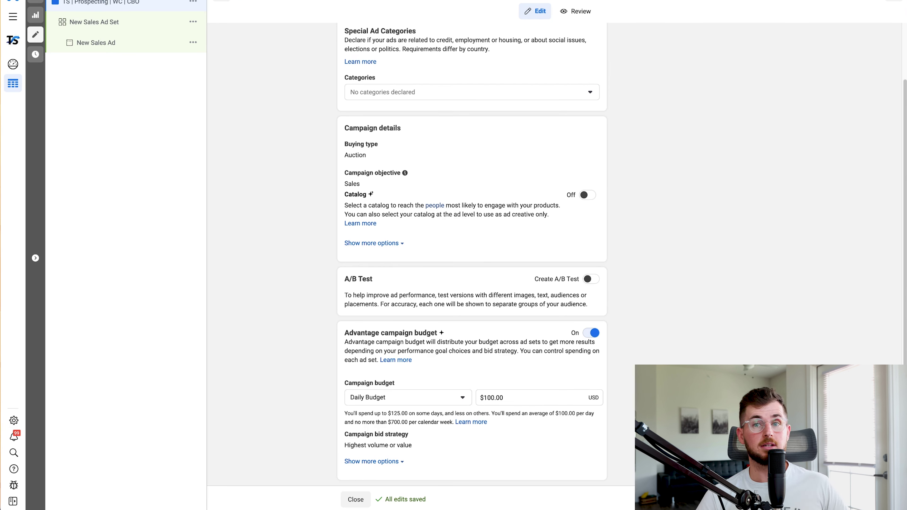
Rename New Sales Ad Set to 'MAIN | USA | M+F | 18+ | Broad | AP | oPUR'
left_click(94, 22)
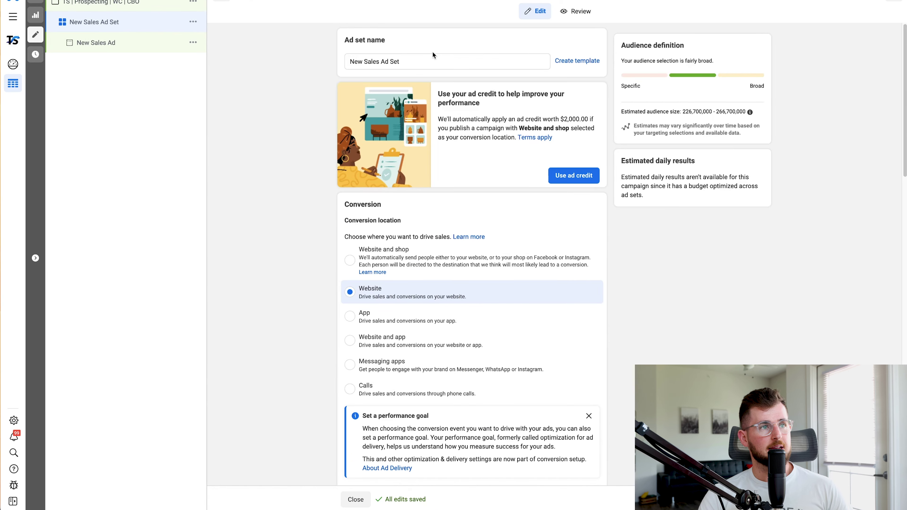
left_click(421, 62)
triple_click(421, 62)
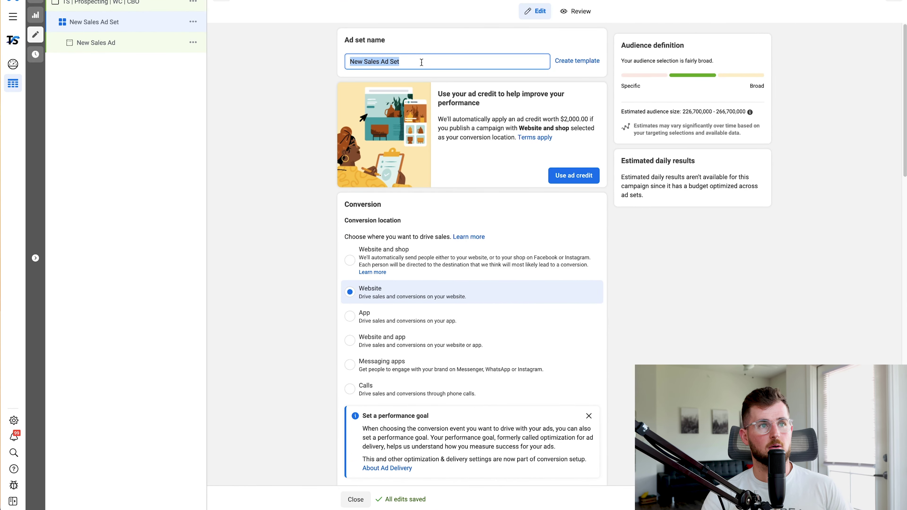
type("U")
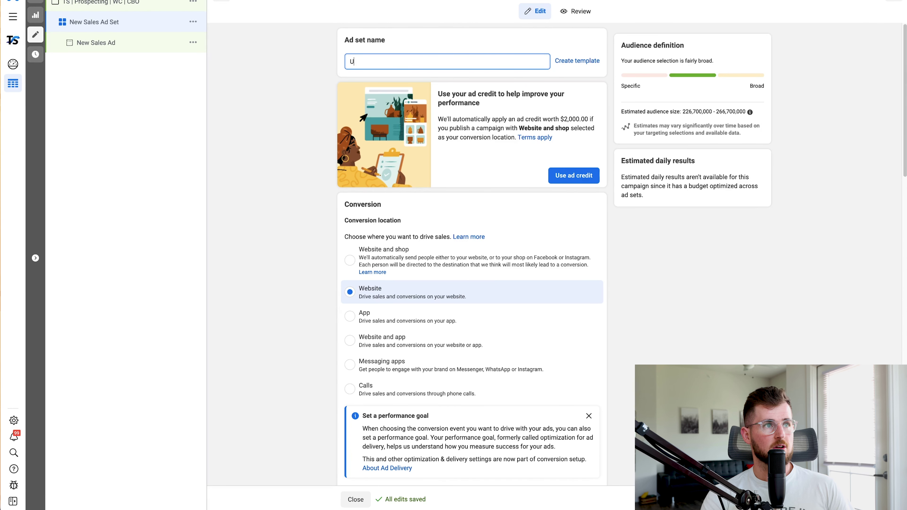
key("BackSpace")
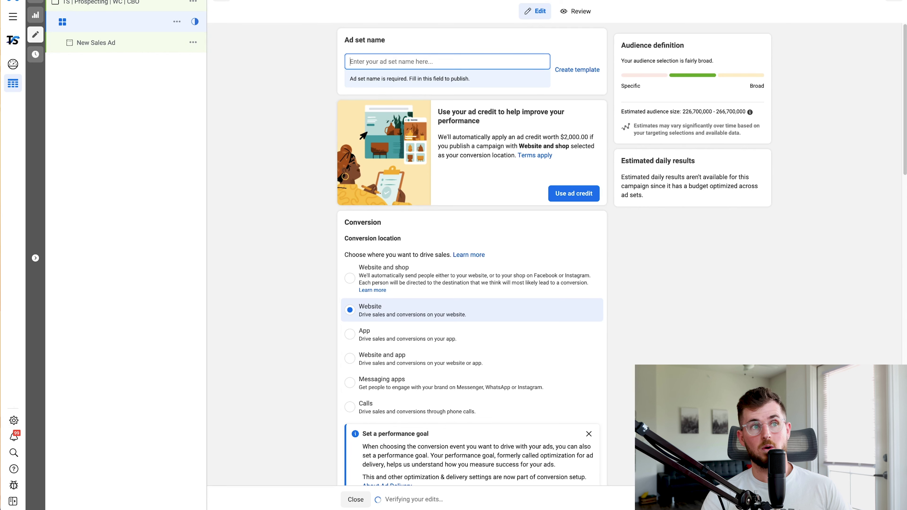
type("MAIN0")
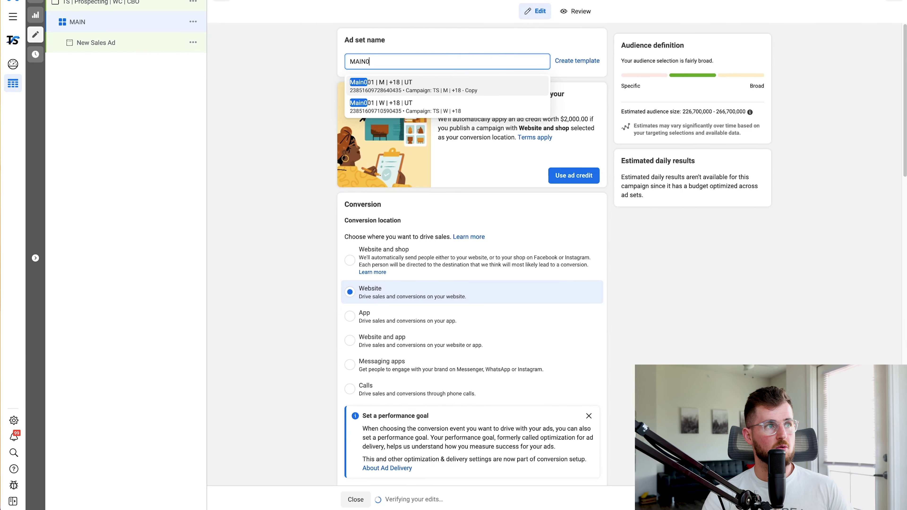
key("BackSpace")
type("| USA")
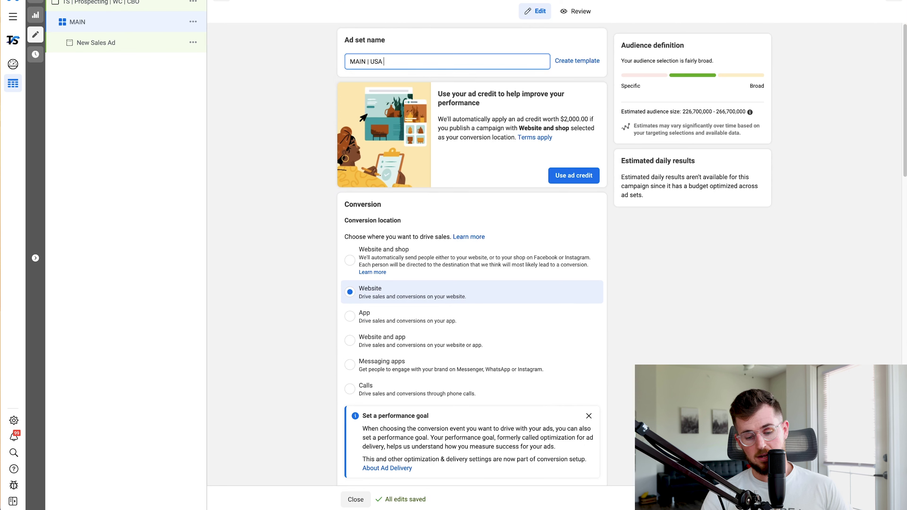
type(" |")
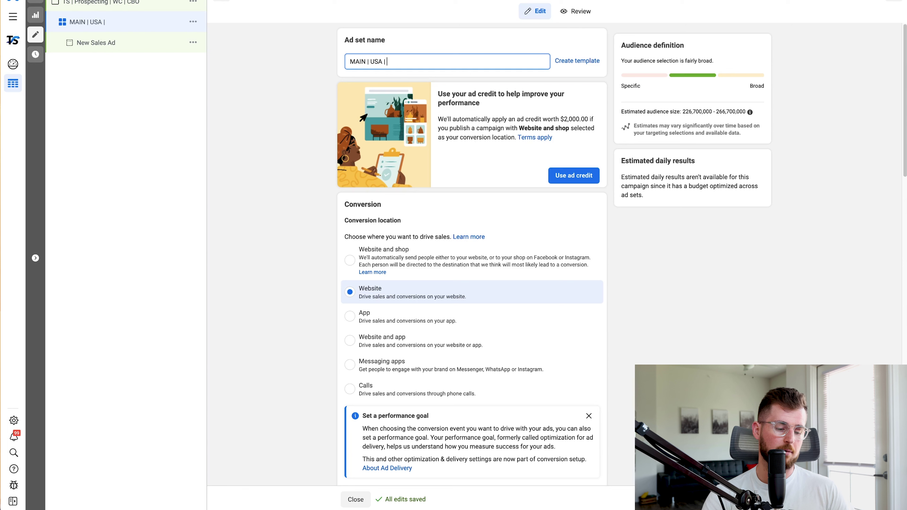
type("M+")
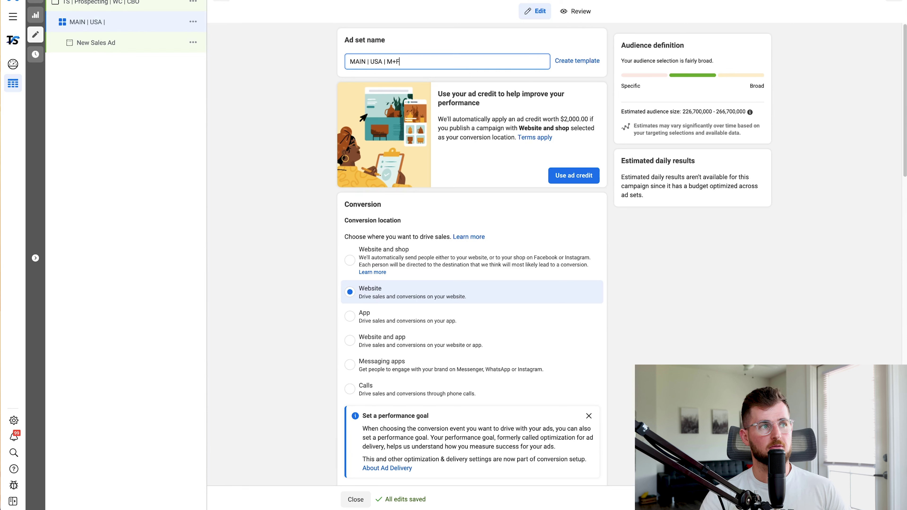
type("F | 18")
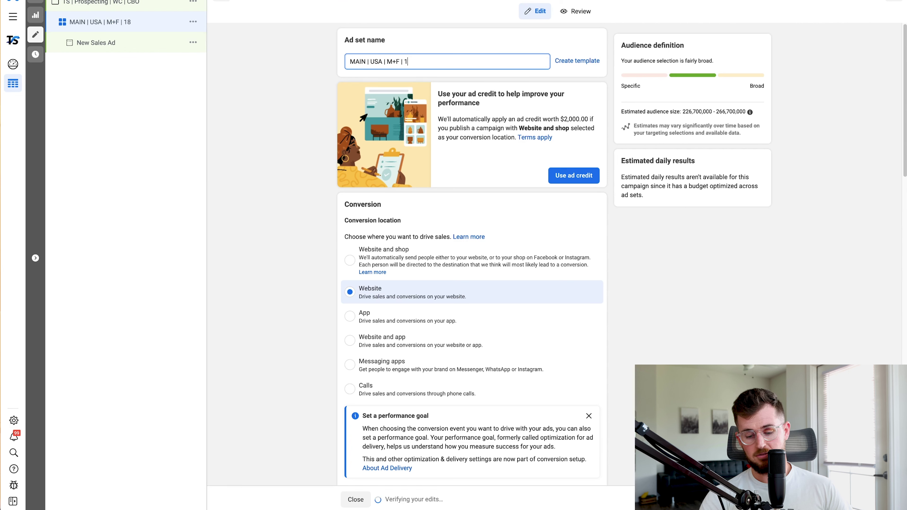
key("BackSpace")
type("9")
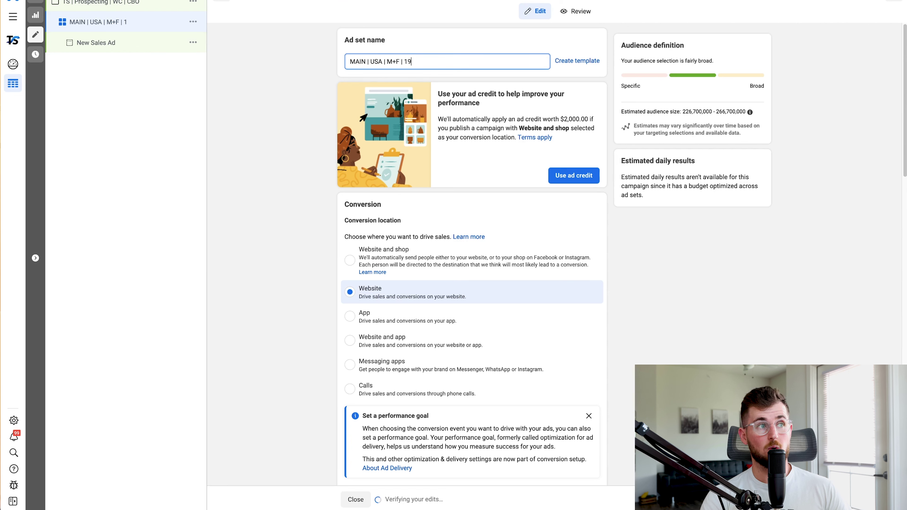
key("BackSpace")
type("8+")
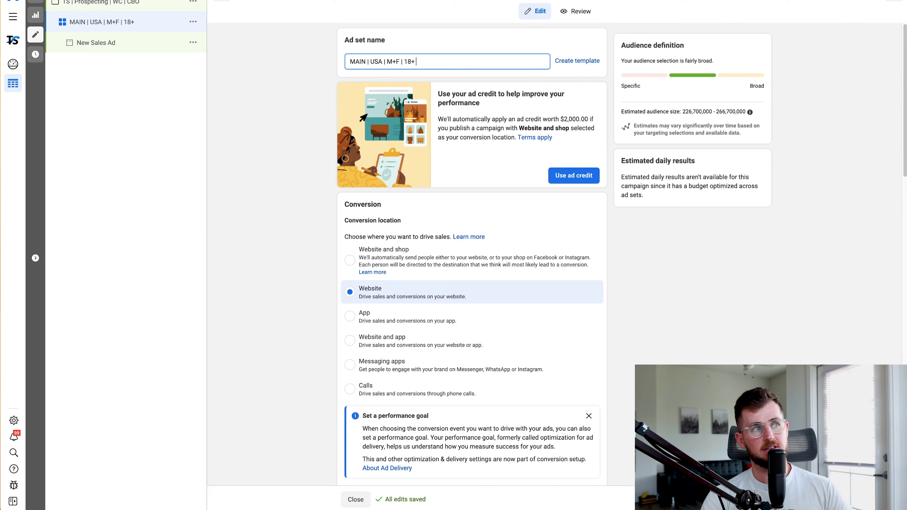
type("| Broad")
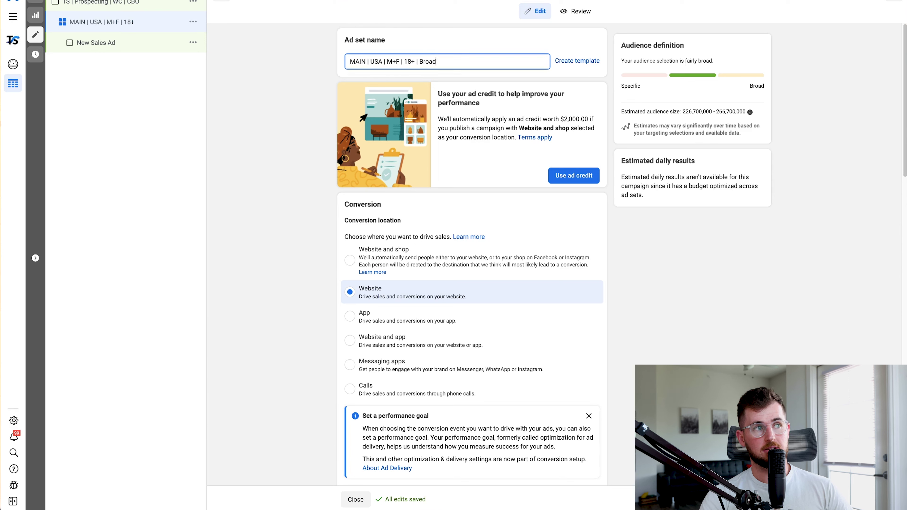
type(" | AP |")
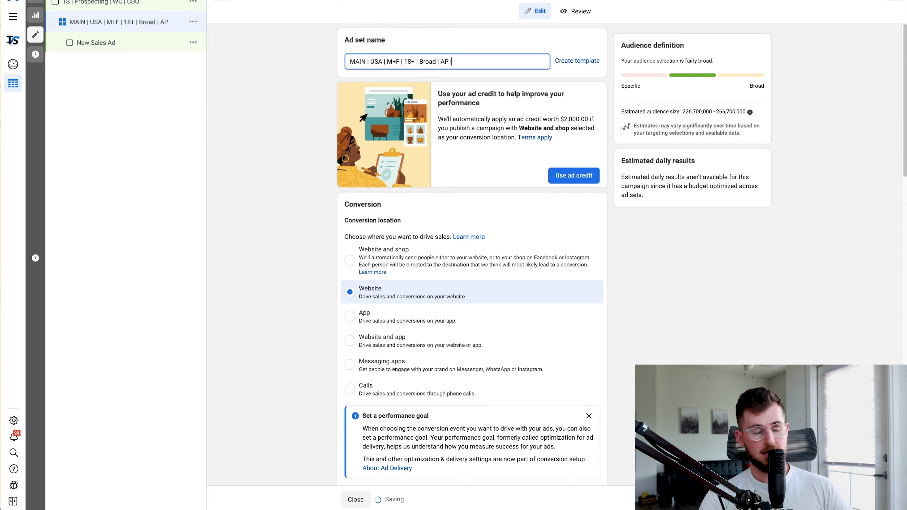
type(" op")
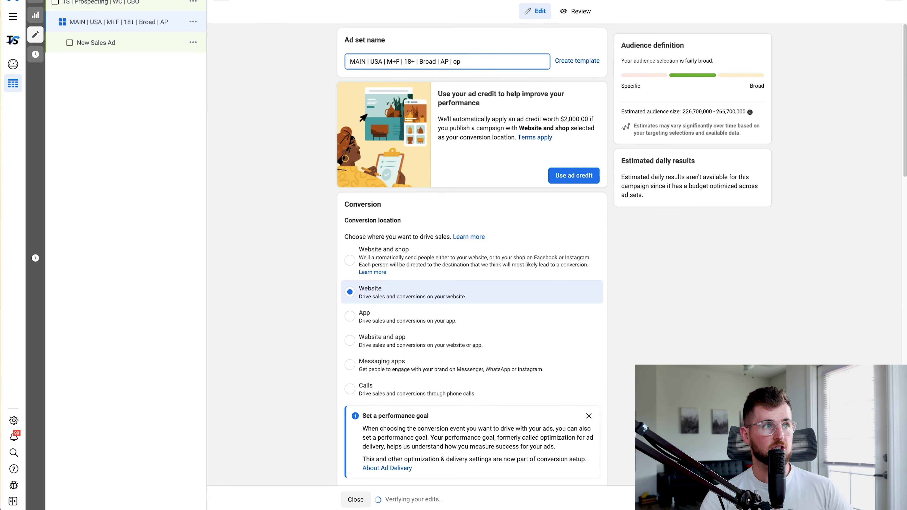
key("BackSpace")
type("PUR")
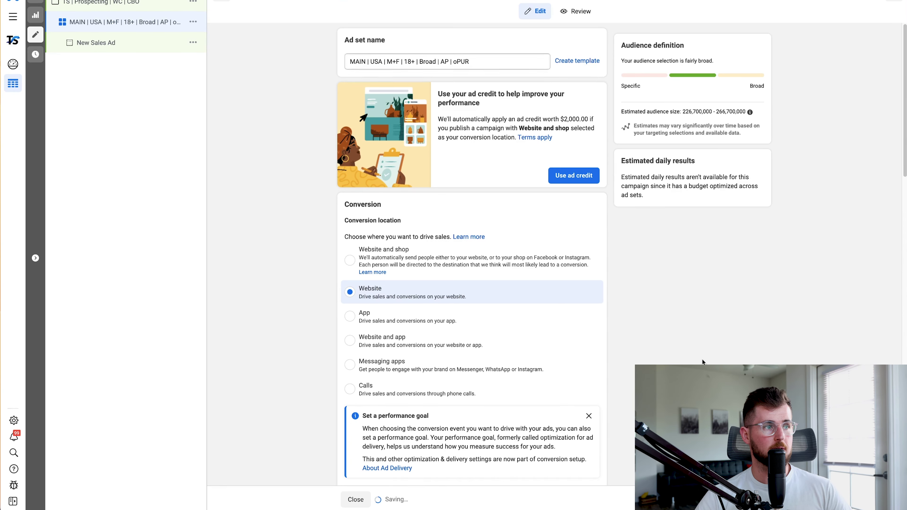
scroll(702, 360, "down", 8)
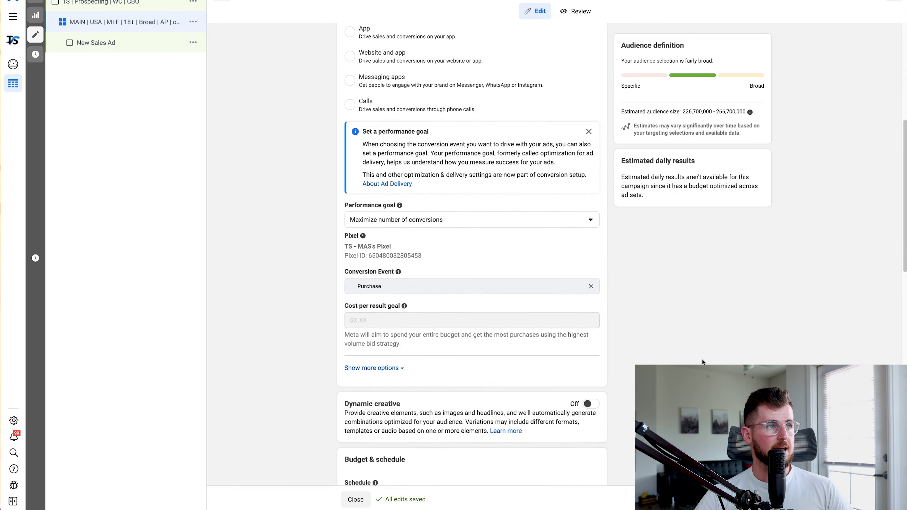
scroll(703, 359, "up", 3)
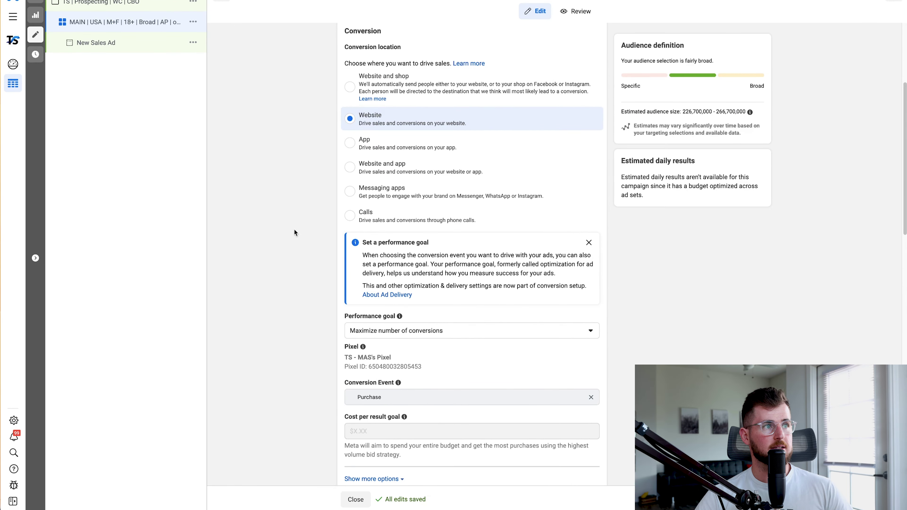
scroll(296, 237, "down", 2)
scroll(296, 237, "up", 3)
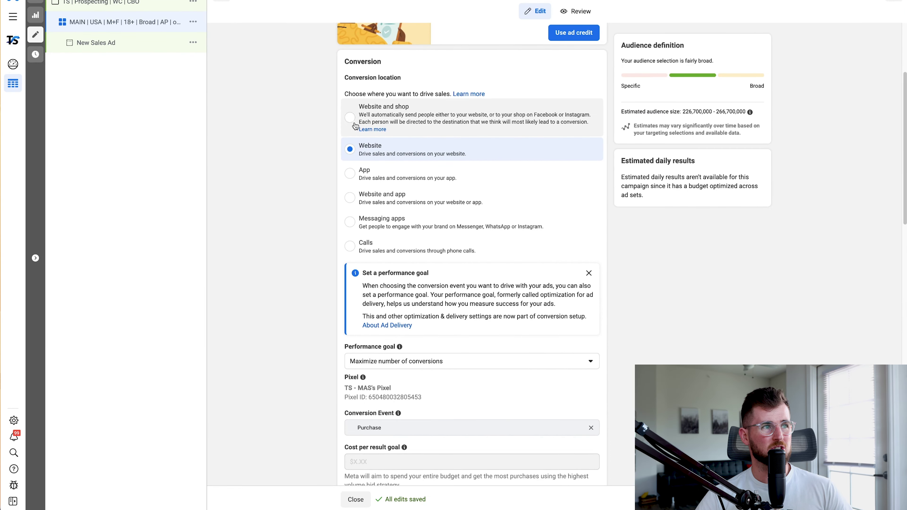
scroll(256, 322, "down", 1)
scroll(612, 330, "down", 3)
left_click(467, 244)
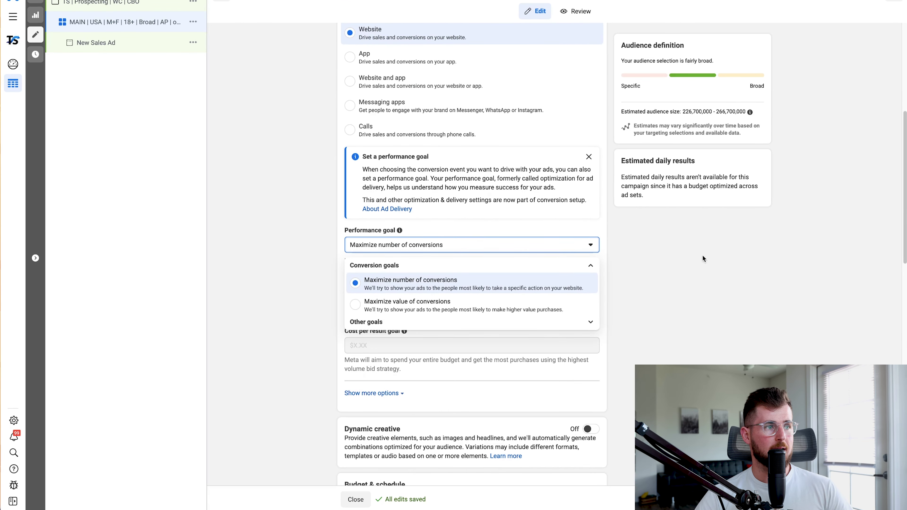
left_click(722, 263)
scroll(721, 334, "down", 3)
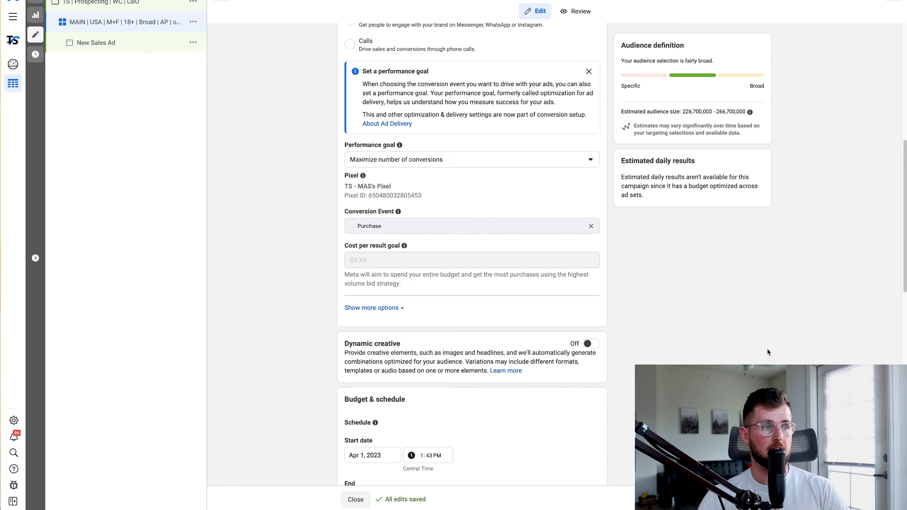
scroll(421, 221, "down", 3)
Exclude the Purchase 30 Days (yt video) custom audience from the ad set's targeting
left_click(374, 227)
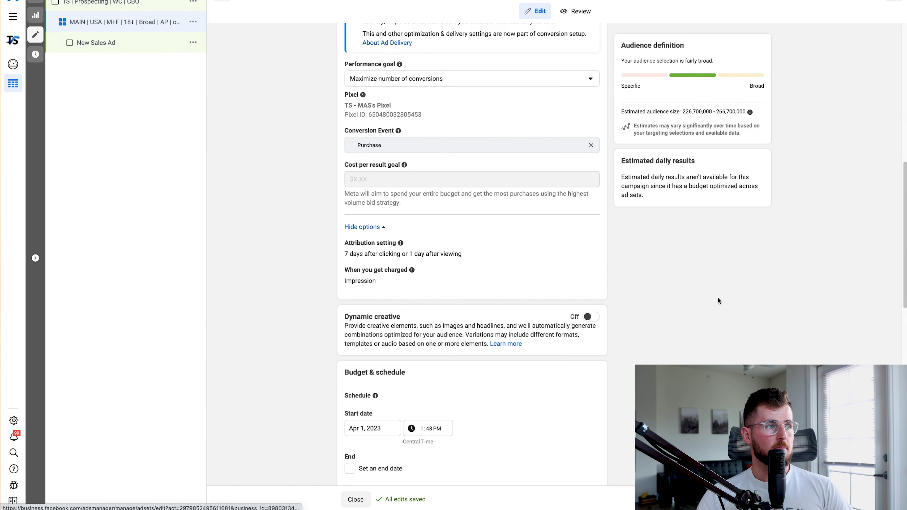
scroll(518, 243, "down", 2)
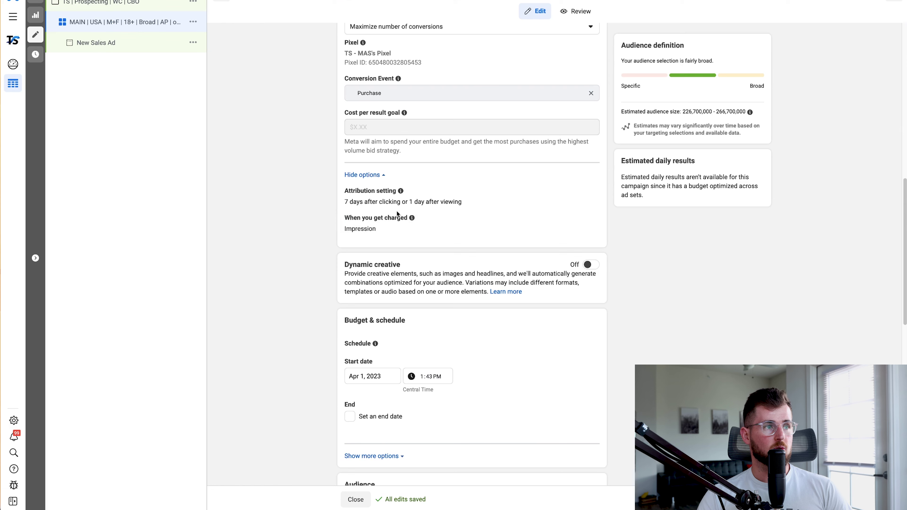
scroll(734, 347, "down", 3)
scroll(734, 347, "down", 1)
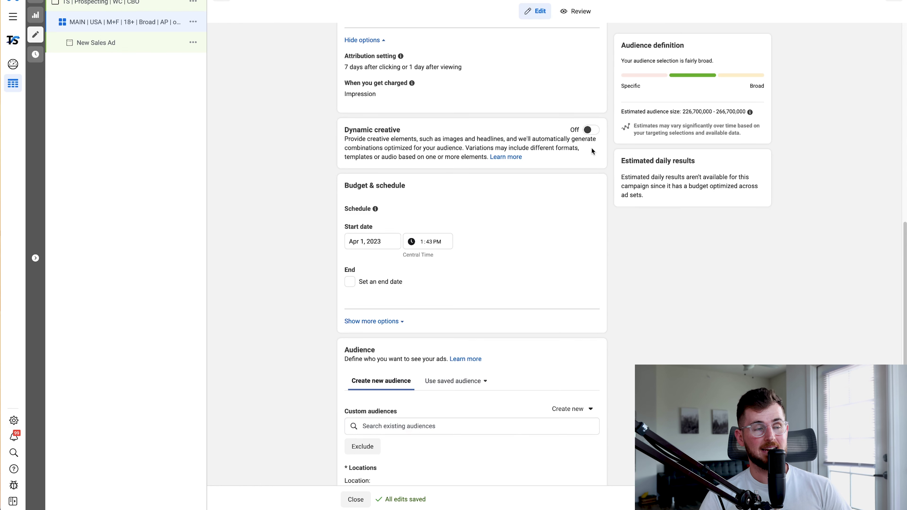
scroll(700, 326, "down", 8)
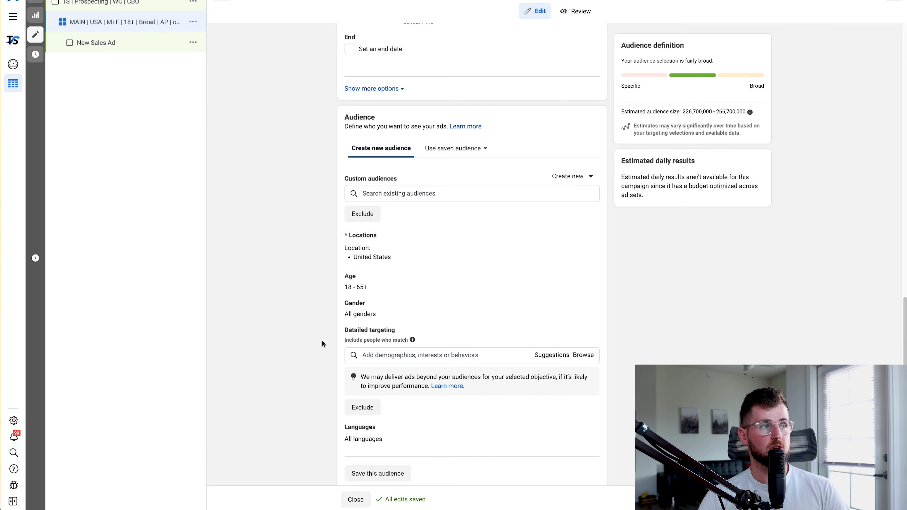
scroll(323, 347, "down", 4)
left_click(375, 97)
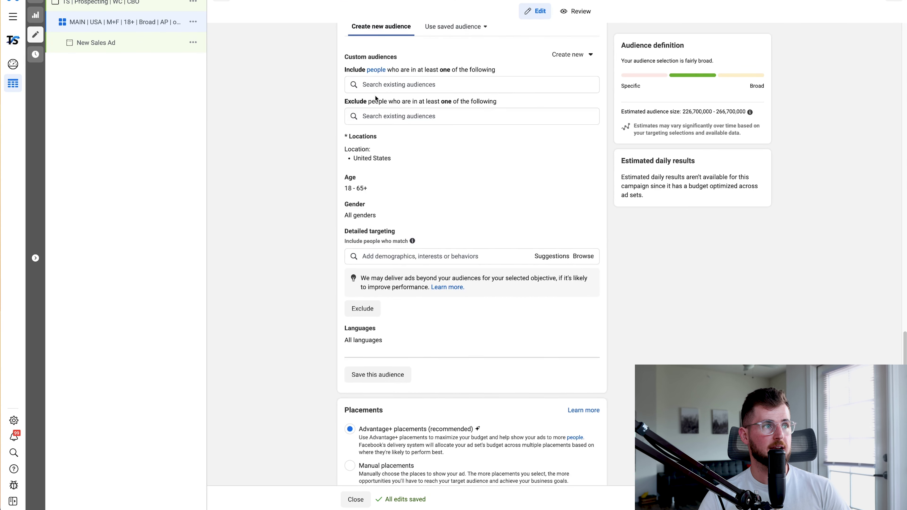
left_click(396, 117)
type("purch")
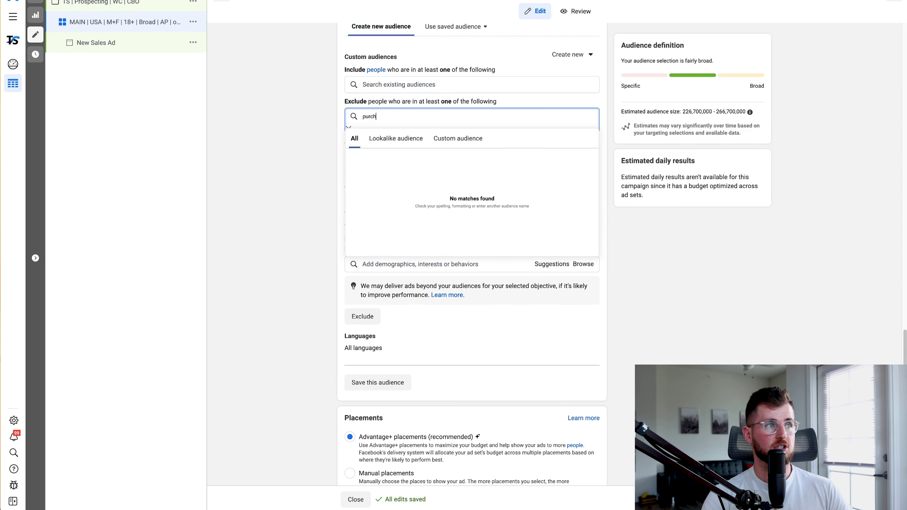
left_click(393, 158)
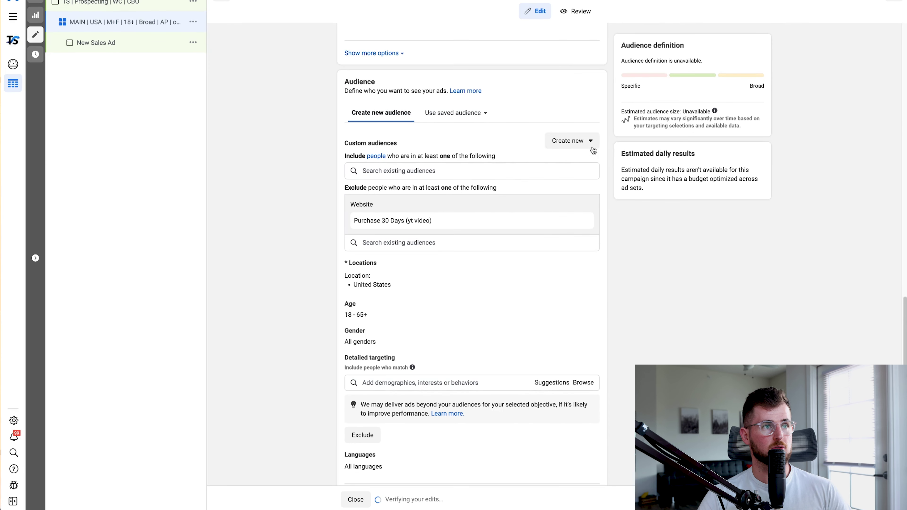
Start a new website custom audience based on the Purchase event, then cancel it
left_click(590, 143)
left_click(574, 164)
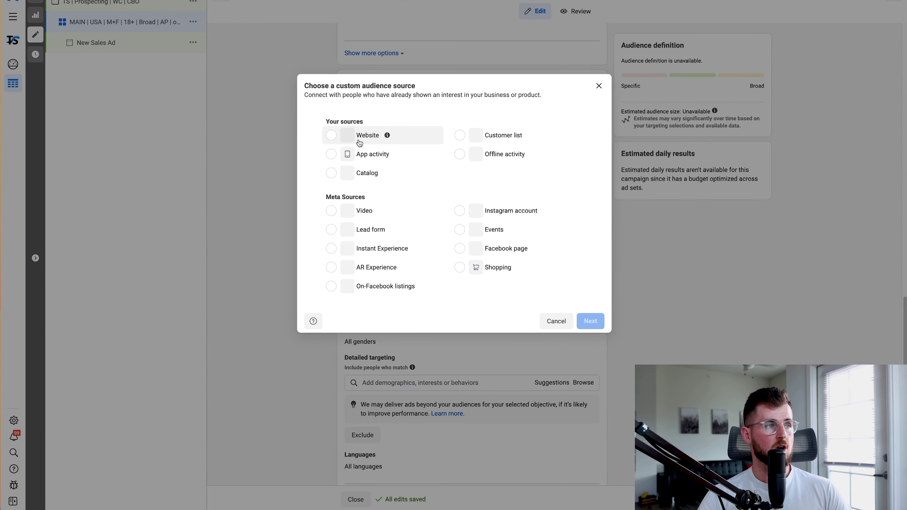
left_click(590, 321)
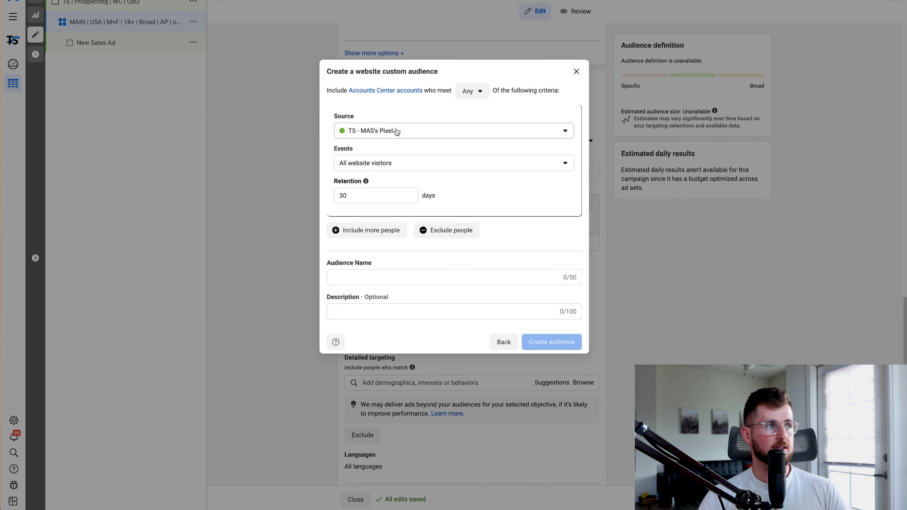
left_click(385, 170)
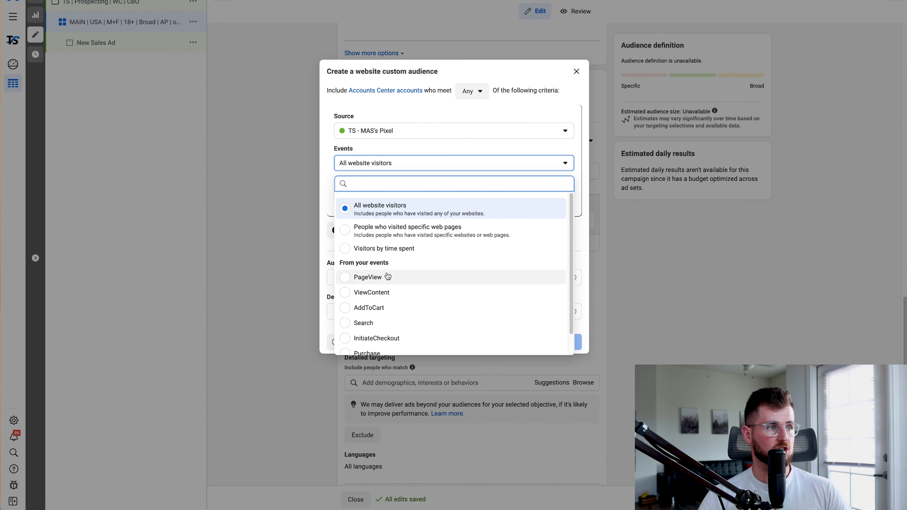
scroll(379, 290, "down", 1)
left_click(358, 330)
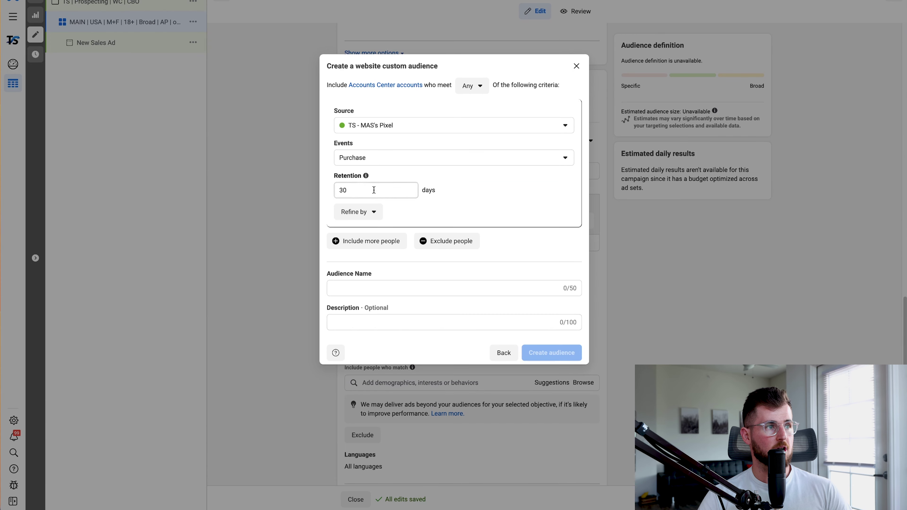
left_click(504, 353)
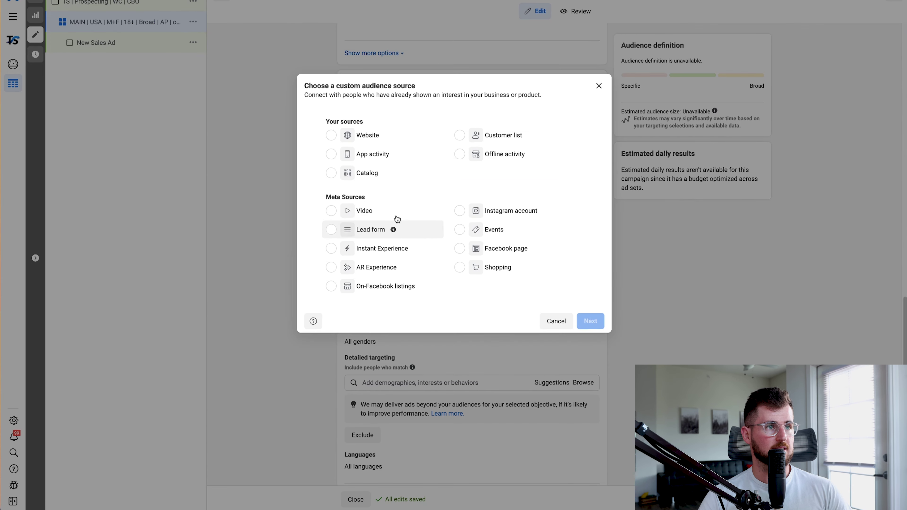
left_click(601, 87)
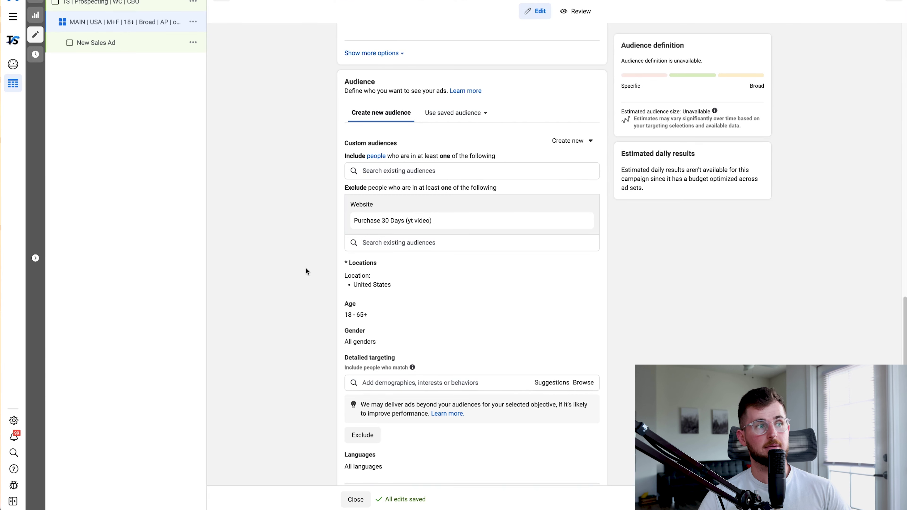
Open the New Sales Ad for editing
scroll(294, 370, "down", 2)
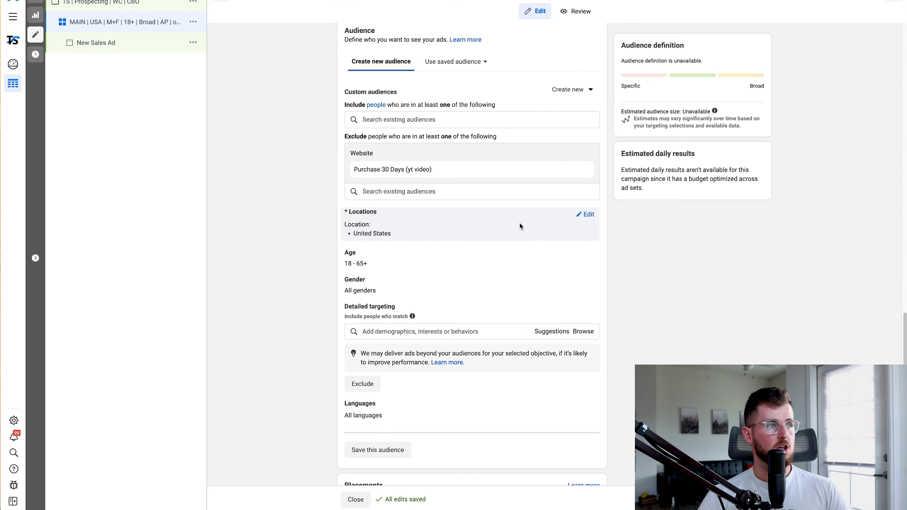
scroll(519, 226, "down", 1)
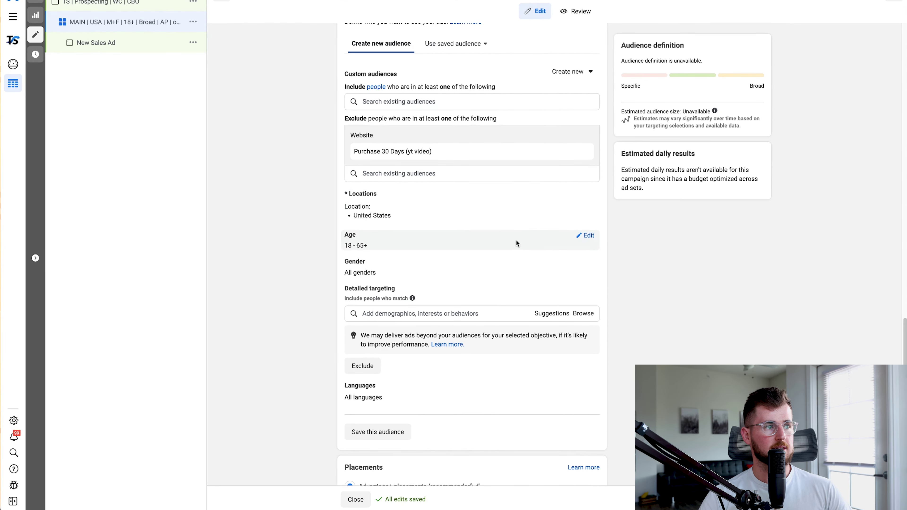
scroll(285, 404, "down", 1)
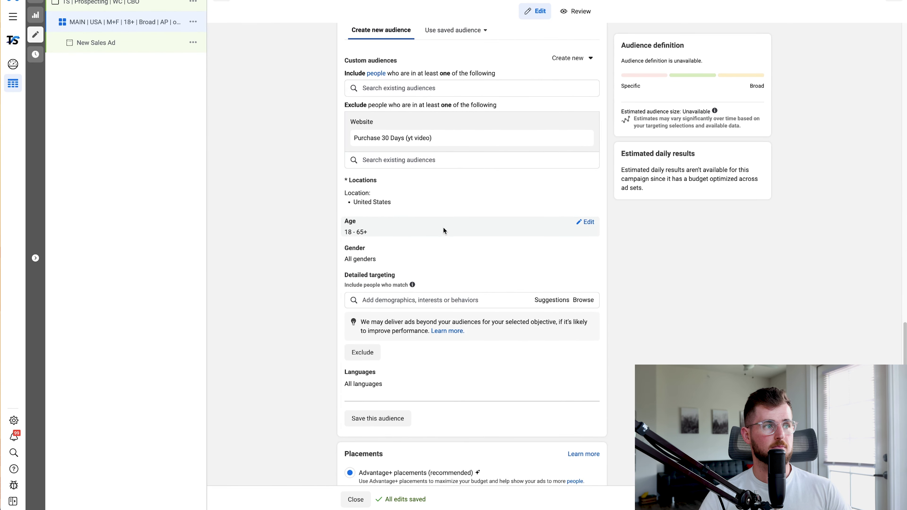
scroll(294, 317, "down", 3)
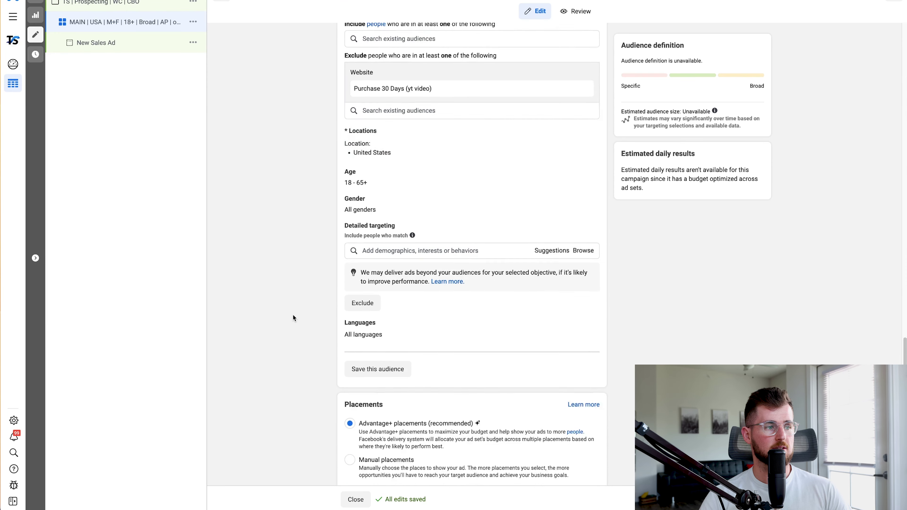
scroll(293, 318, "down", 1)
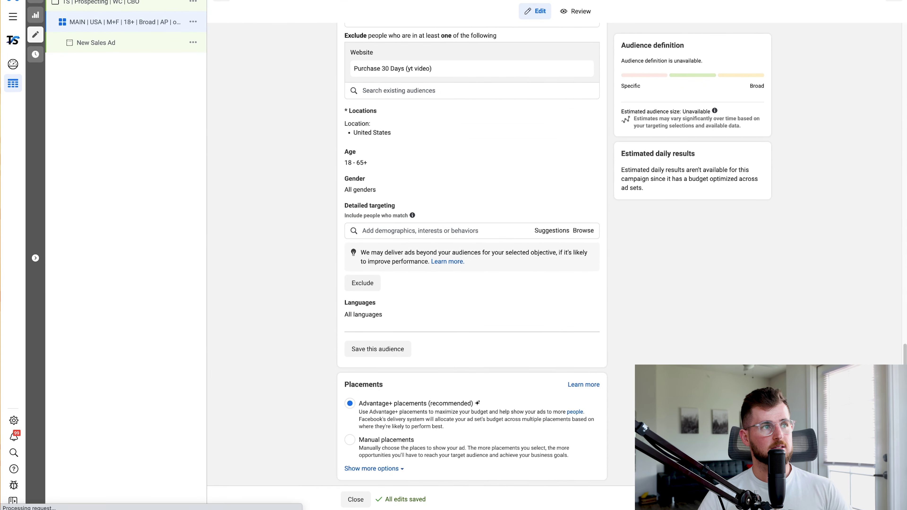
left_click(96, 43)
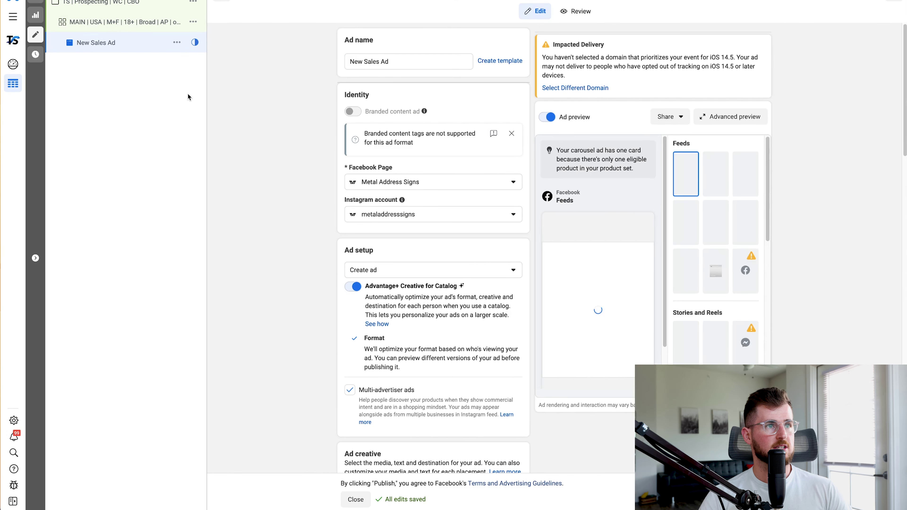
Delete the New Sales Ad and dismiss the ad-credit offer
left_click(176, 43)
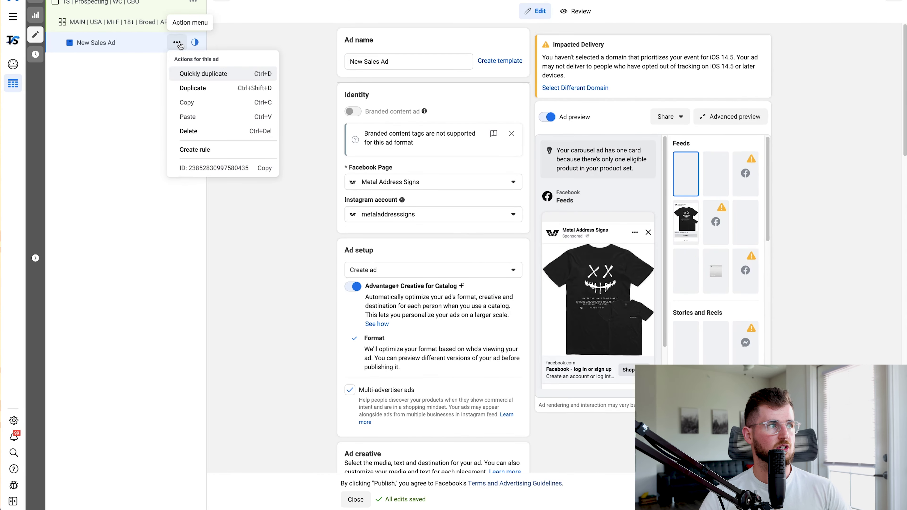
left_click(189, 131)
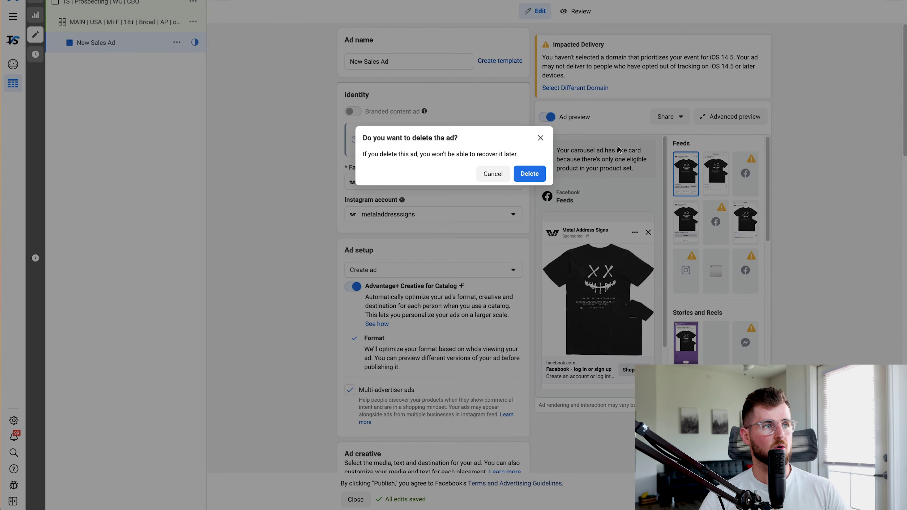
left_click(542, 178)
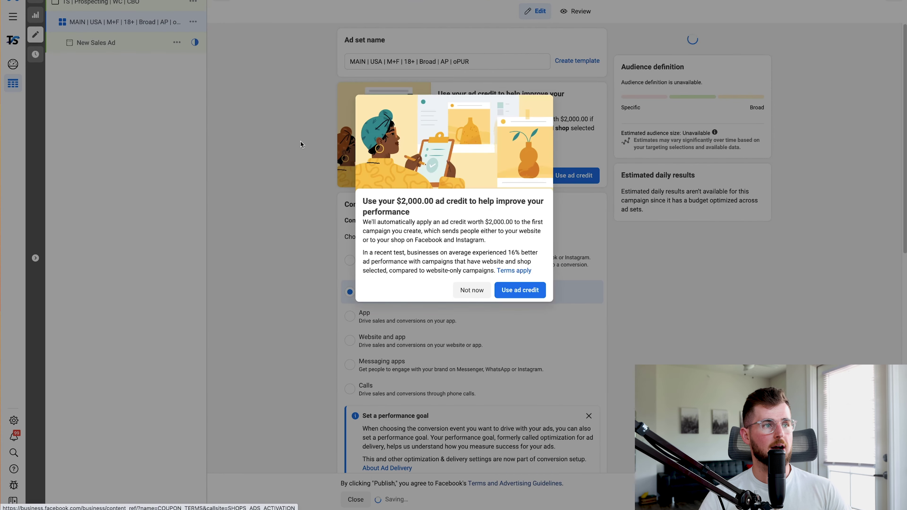
left_click(472, 277)
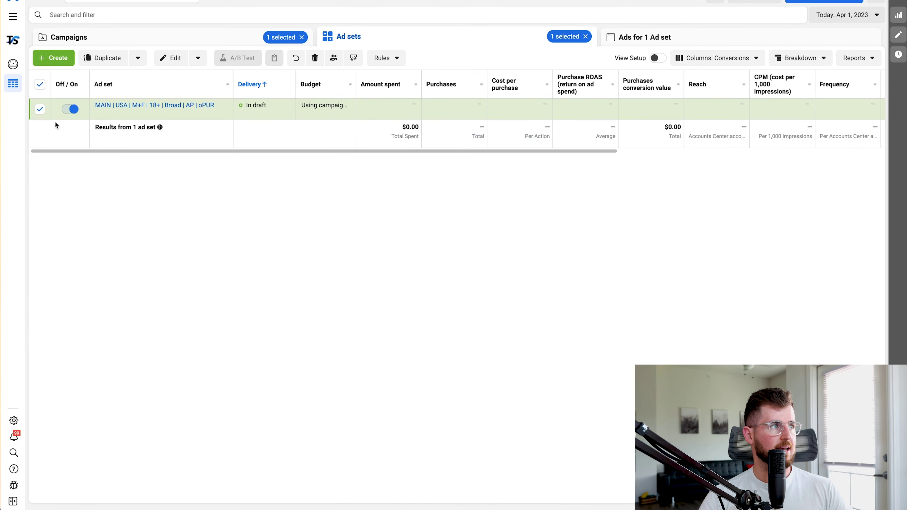
Publish the draft changes and select the MAIN ad set in the list
left_click(823, 2)
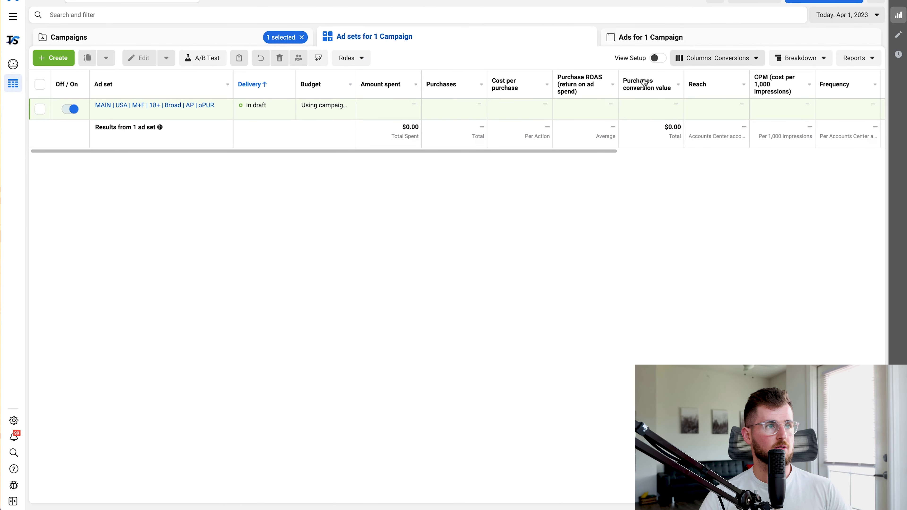
left_click(584, 253)
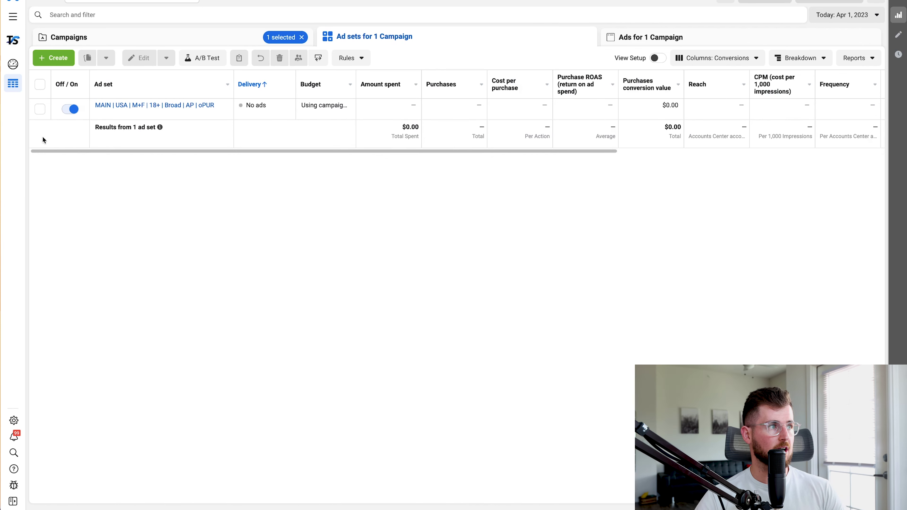
left_click(39, 111)
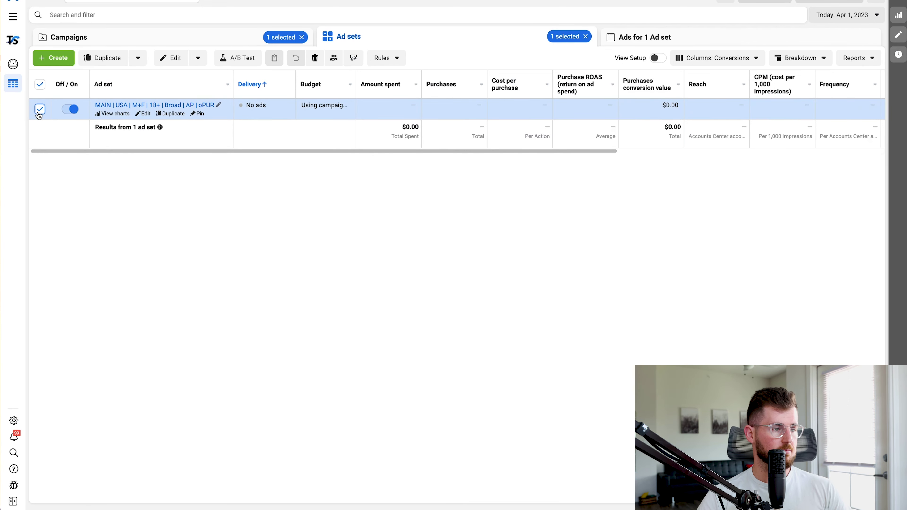
Duplicate the MAIN ad set and name the copy '001 | USA | M+F | 18+ | Broad | AP | oPUR'
key("ctrl+d")
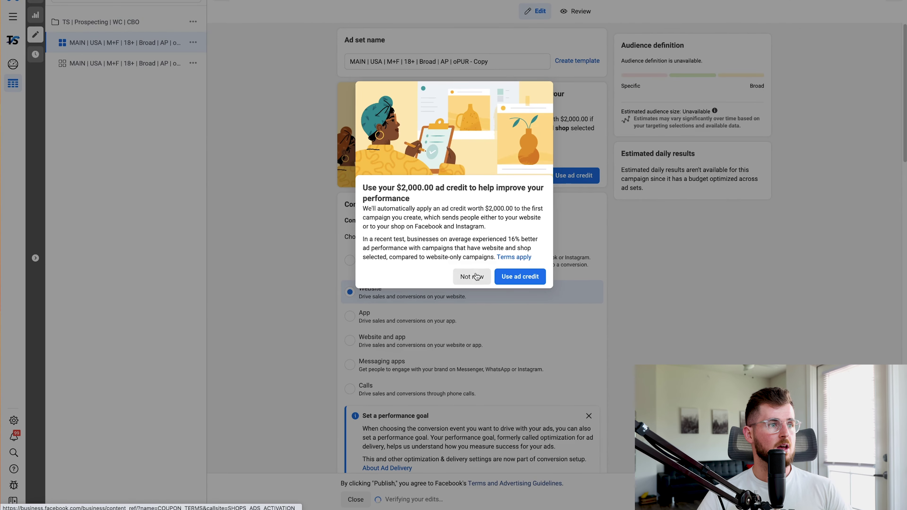
left_click(471, 277)
double_click(367, 64)
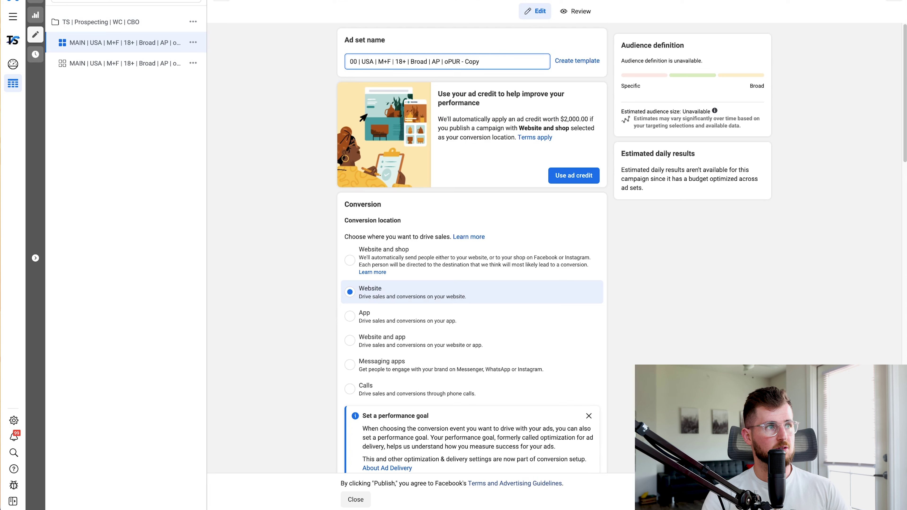
type("1")
key("BackSpace")
key("BackSpace")
key("BackSpace")
type("101")
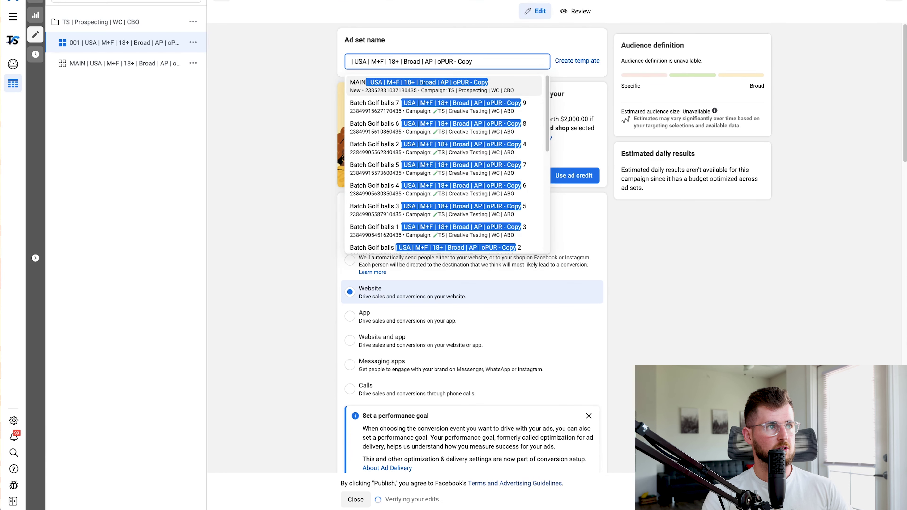
key("BackSpace")
key("BackSpace")
key("BackSpace")
type("01")
type("1")
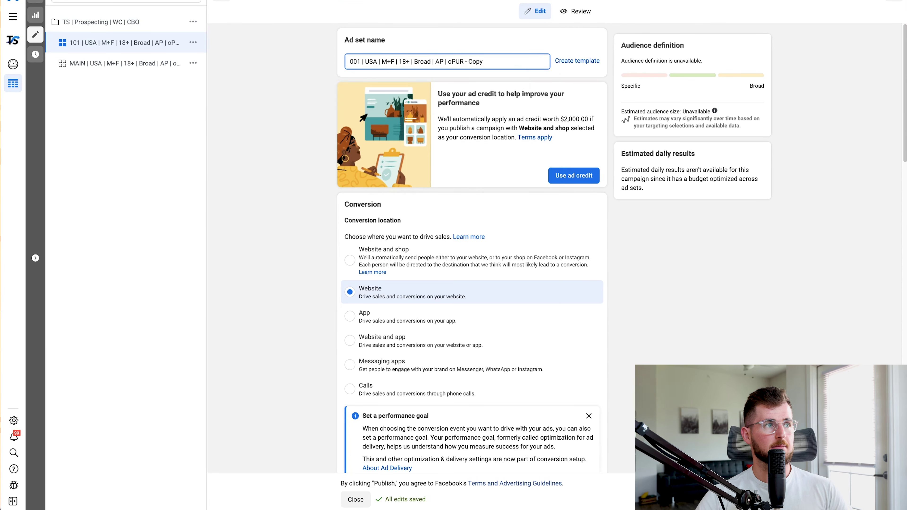
left_click_drag(464, 62, 486, 62)
key("BackSpace")
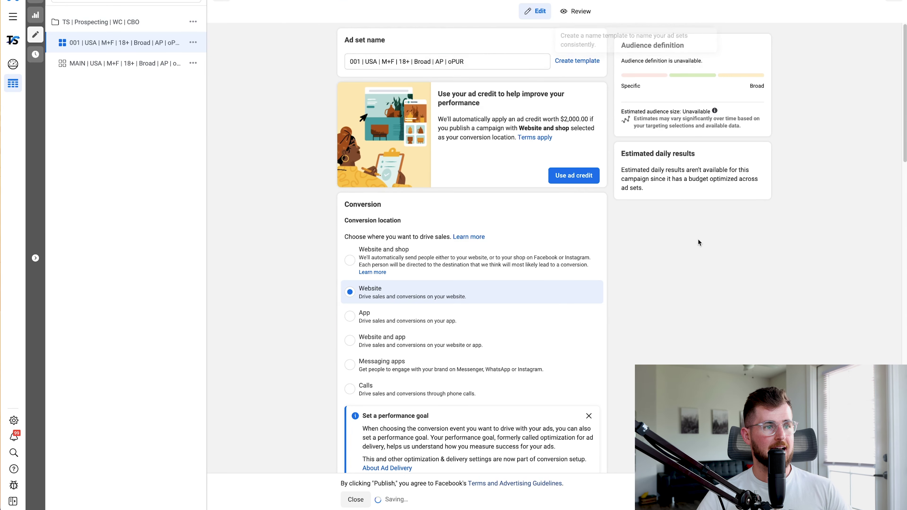
scroll(699, 243, "down", 10)
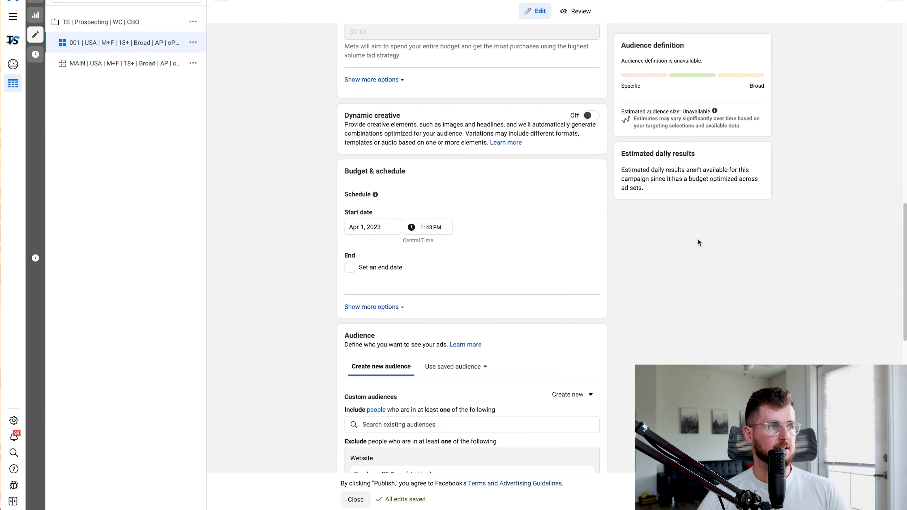
Switch the Dynamic creative toggle to On in the 001 ad set settings
left_click(593, 117)
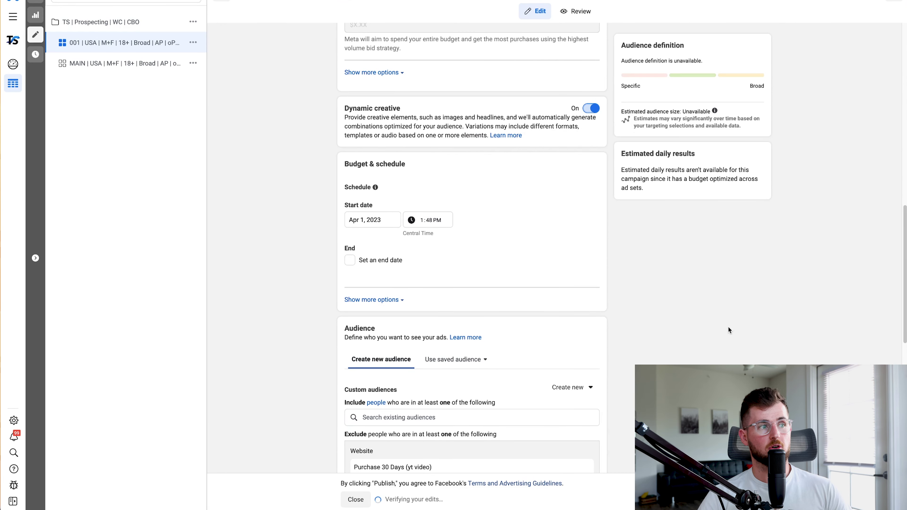
scroll(729, 327, "down", 10)
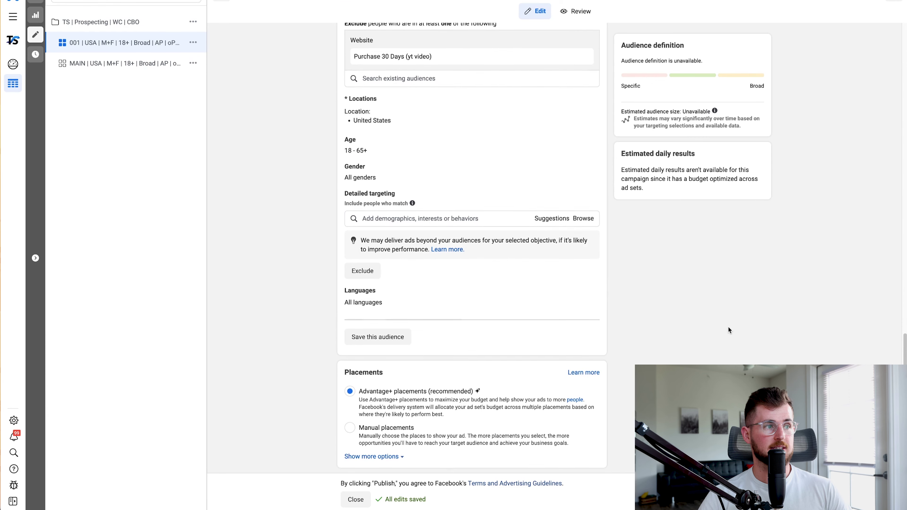
scroll(729, 330, "up", 1)
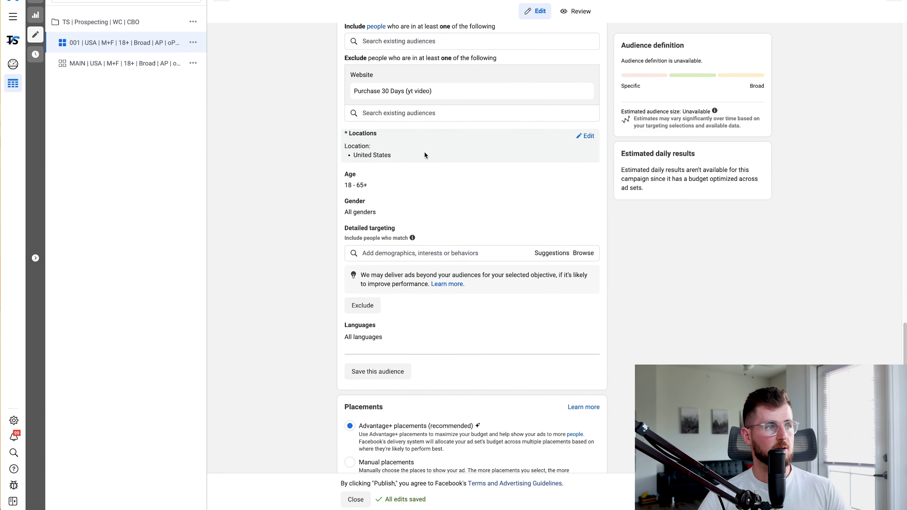
scroll(408, 404, "up", 10)
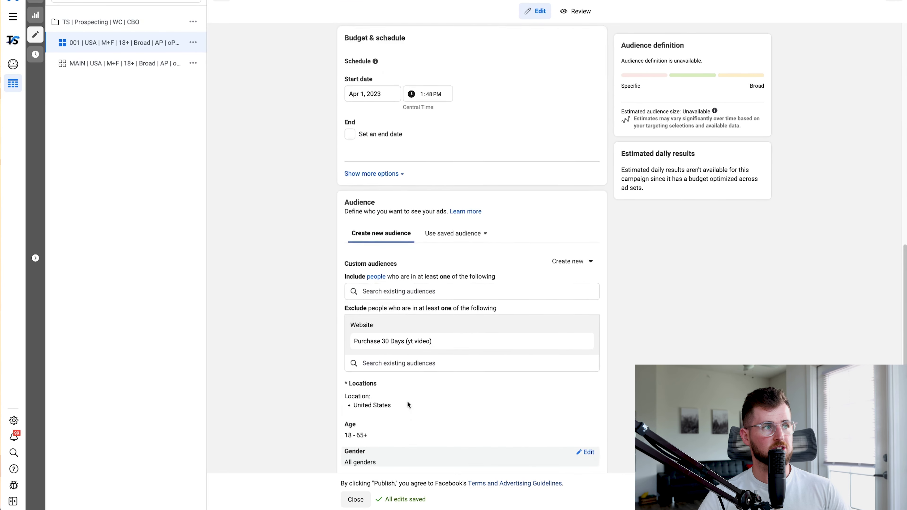
scroll(408, 402, "up", 14)
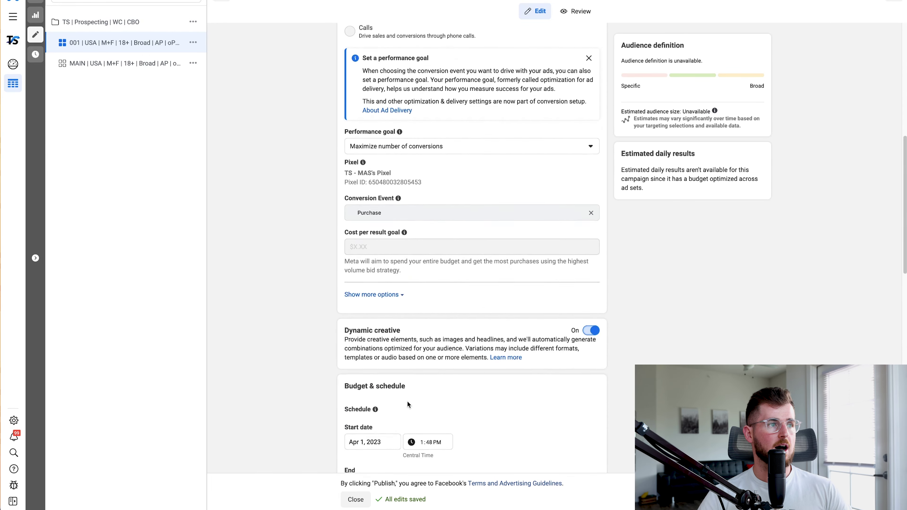
scroll(407, 403, "up", 6)
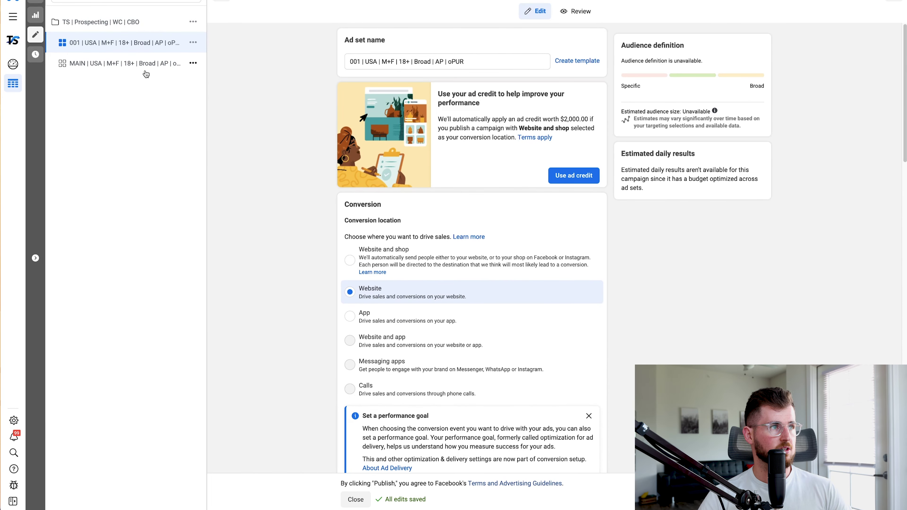
Create a new ad in the 001 ad set named '001 | Dynamic'
left_click(194, 43)
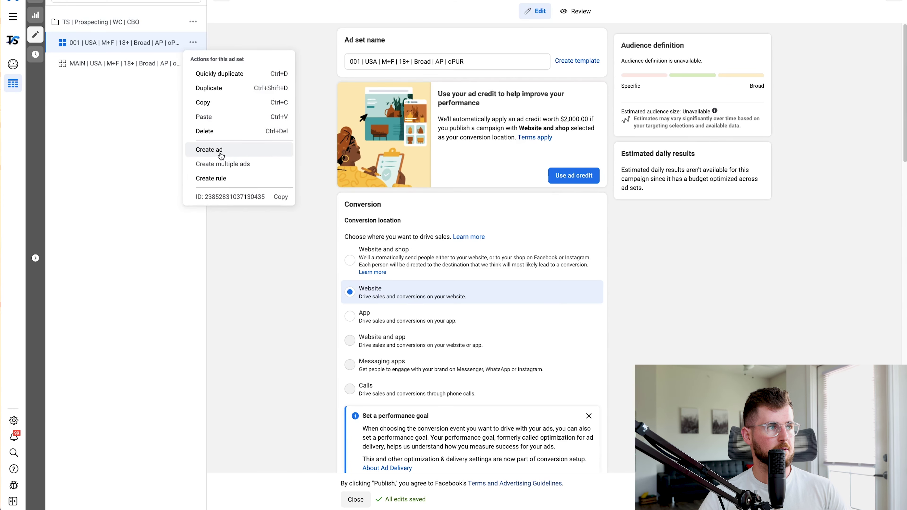
left_click(210, 150)
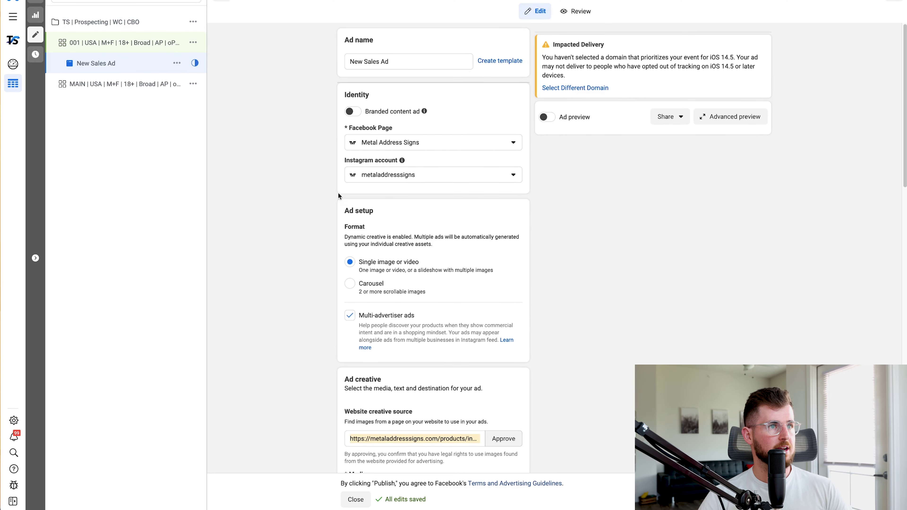
scroll(359, 266, "down", 10)
scroll(359, 266, "down", 5)
scroll(359, 265, "up", 20)
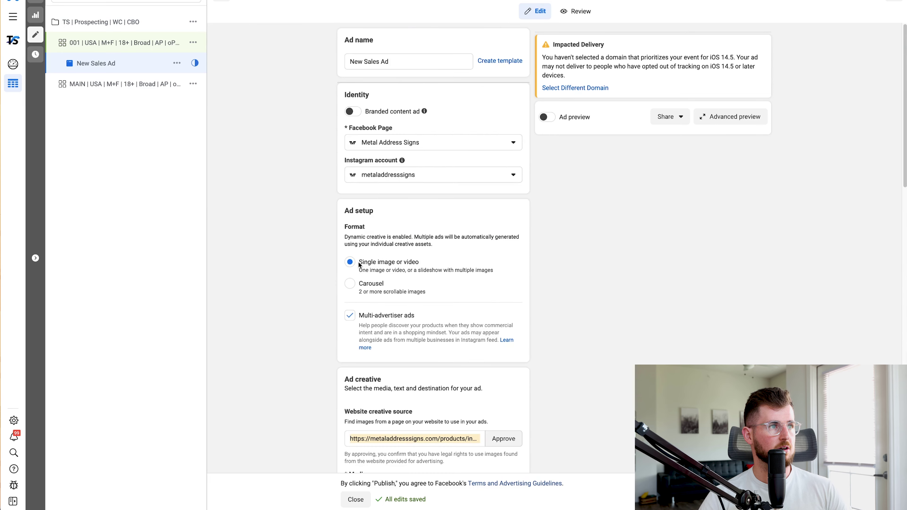
double_click(398, 64)
key("ctrl+a")
type("001 | Dynamic")
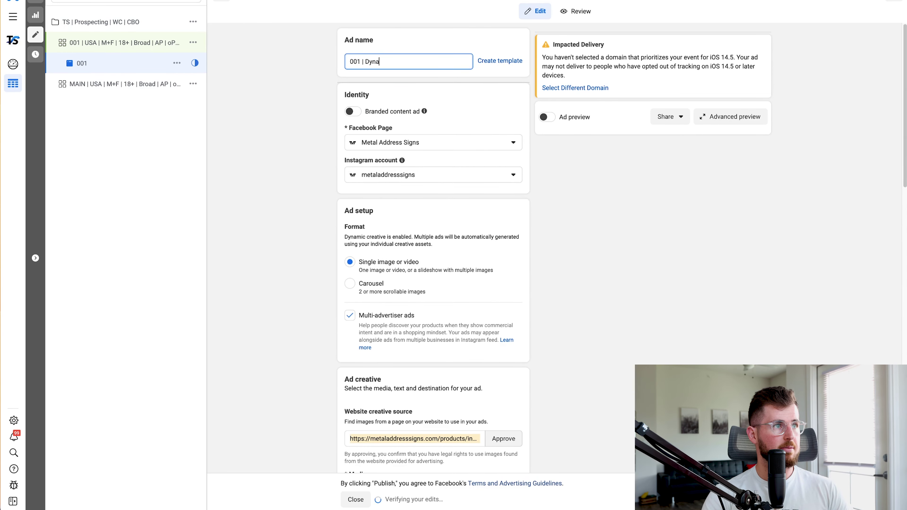
left_click(628, 237)
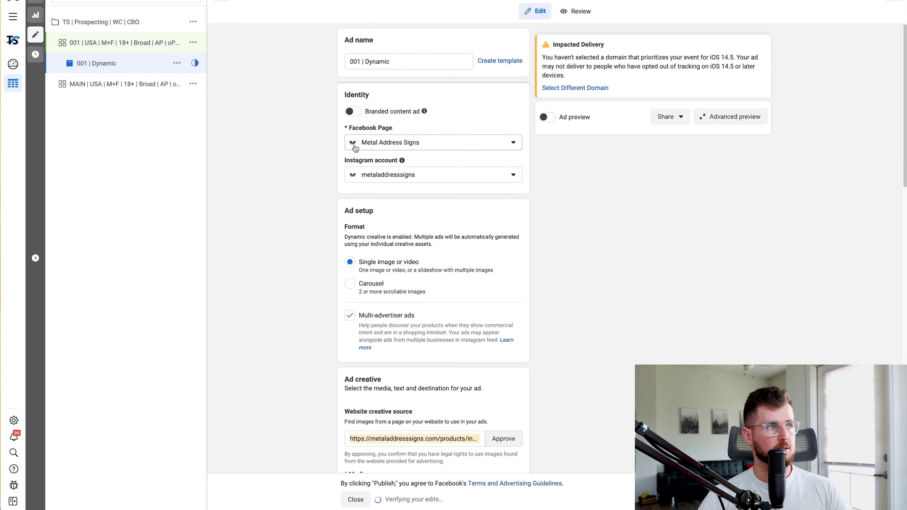
Turn off Optimize Creative For Each Person and bring up the video library
scroll(300, 295, "down", 2)
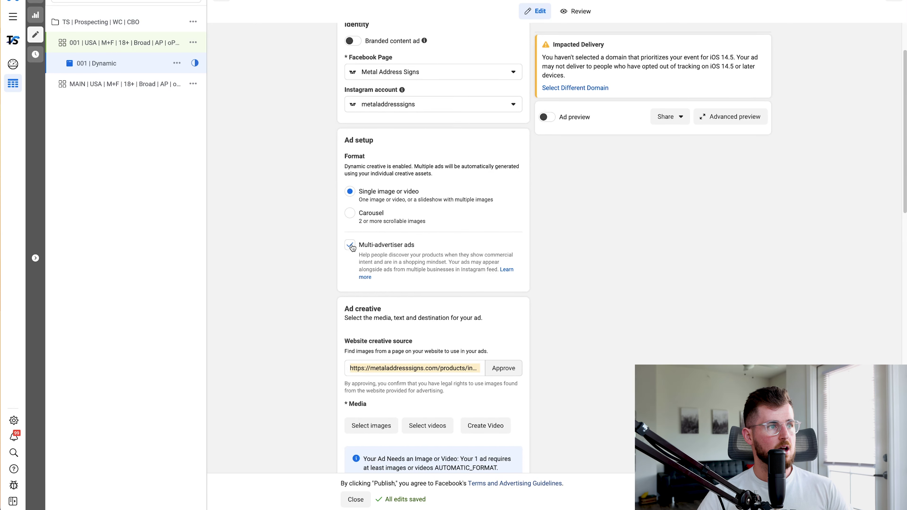
scroll(352, 246, "down", 2)
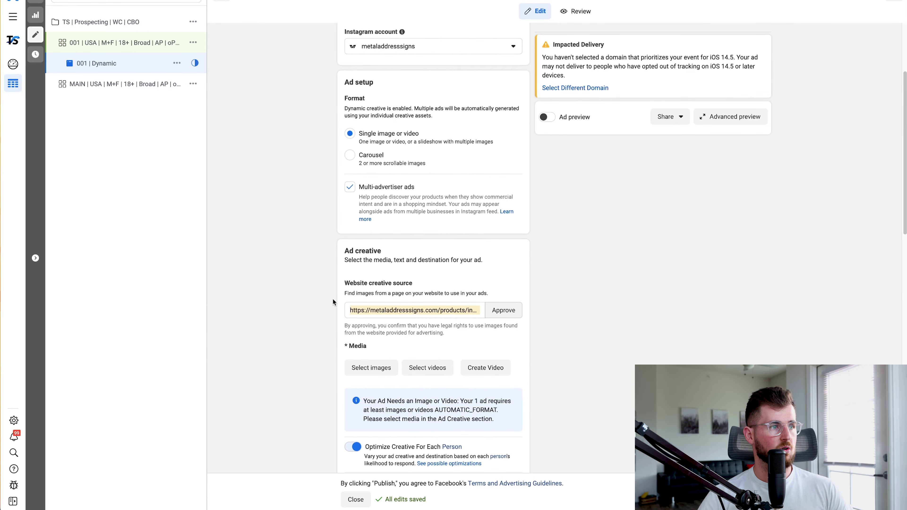
scroll(334, 257, "down", 3)
scroll(306, 361, "down", 2)
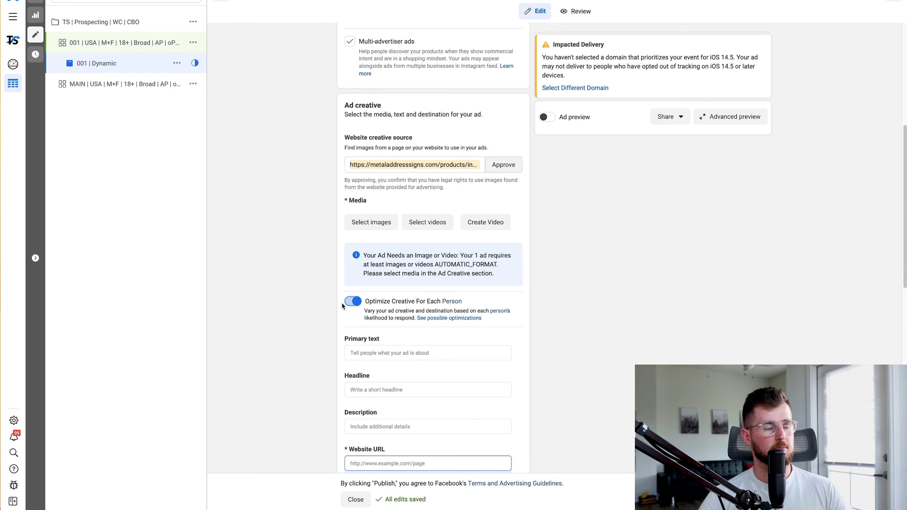
left_click(352, 301)
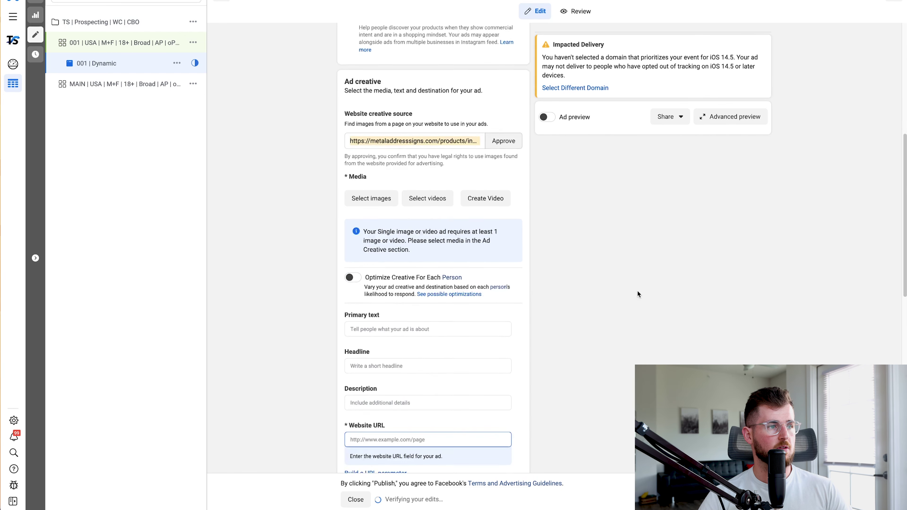
scroll(637, 291, "down", 3)
left_click(433, 150)
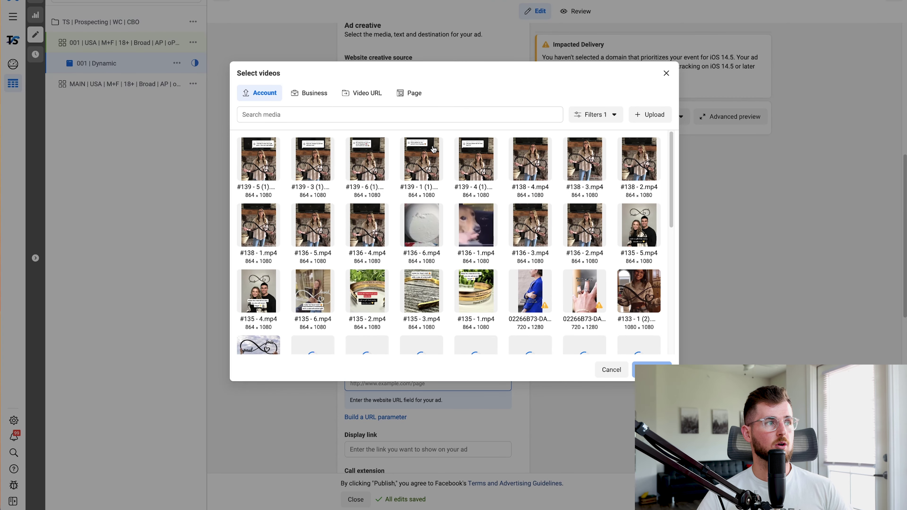
Add videos #139 - 5, #139 - 3 and #139 - 6 to the ad
left_click(269, 163)
left_click(310, 168)
left_click(364, 165)
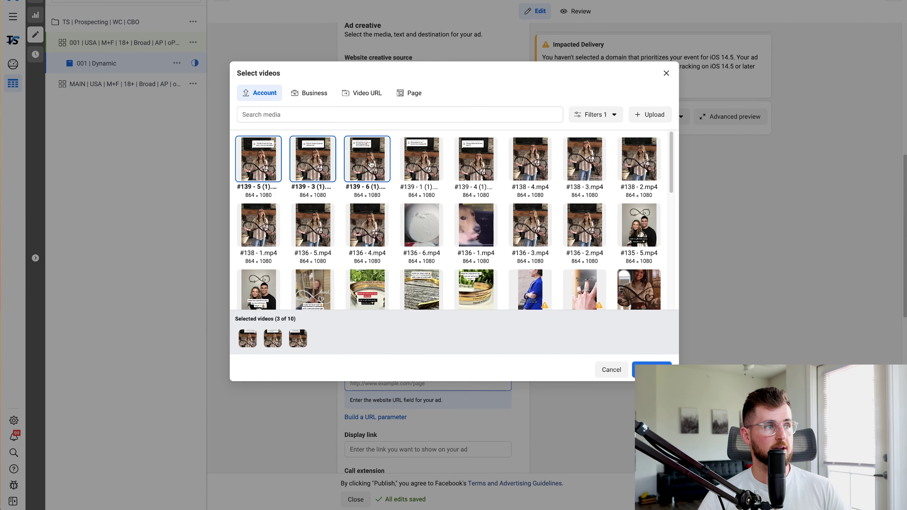
left_click(650, 370)
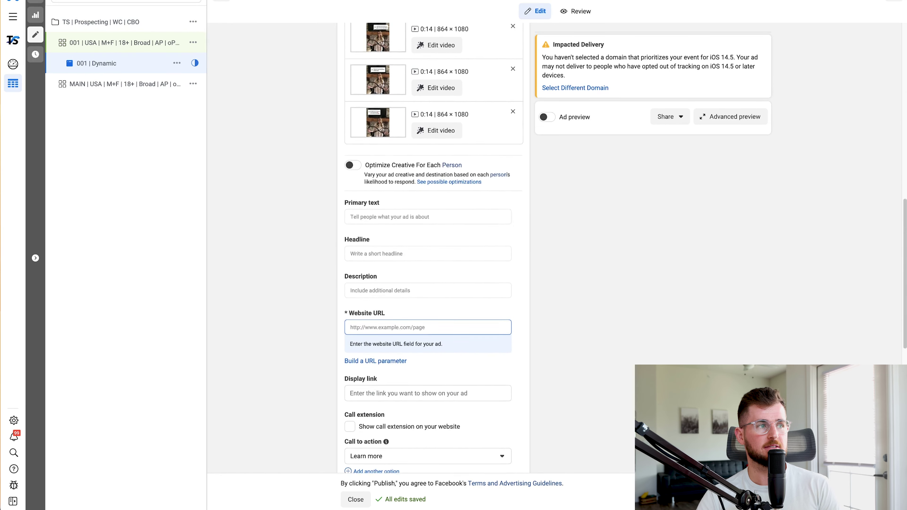
Paste the infinity heart sign product page link as the Website URL
scroll(541, 169, "down", 3)
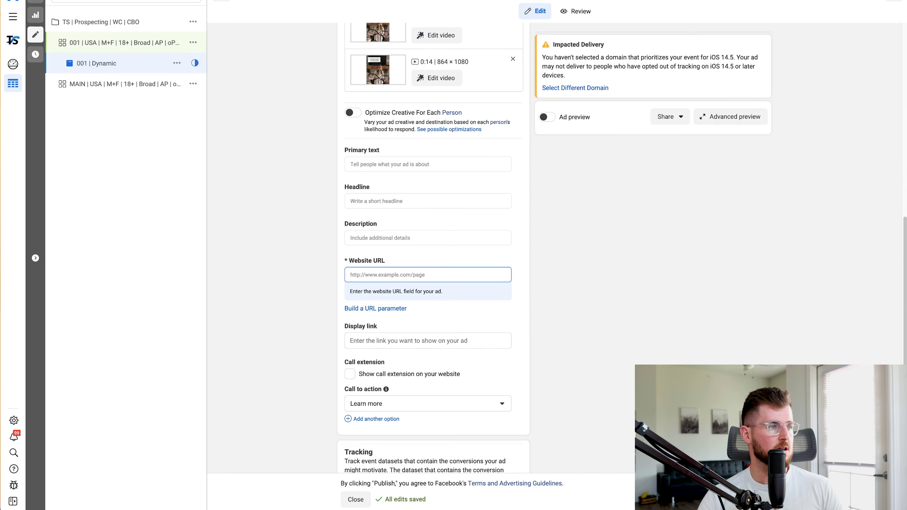
key("ctrl+v")
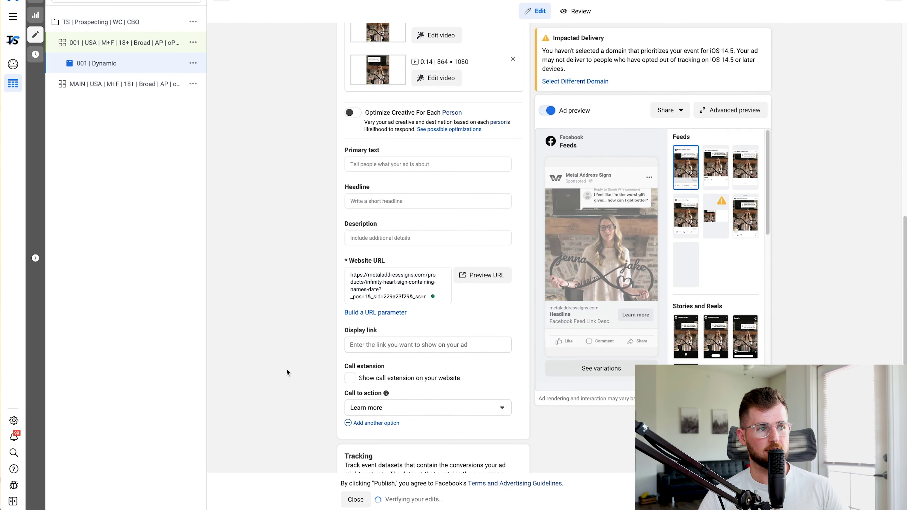
scroll(286, 368, "down", 1)
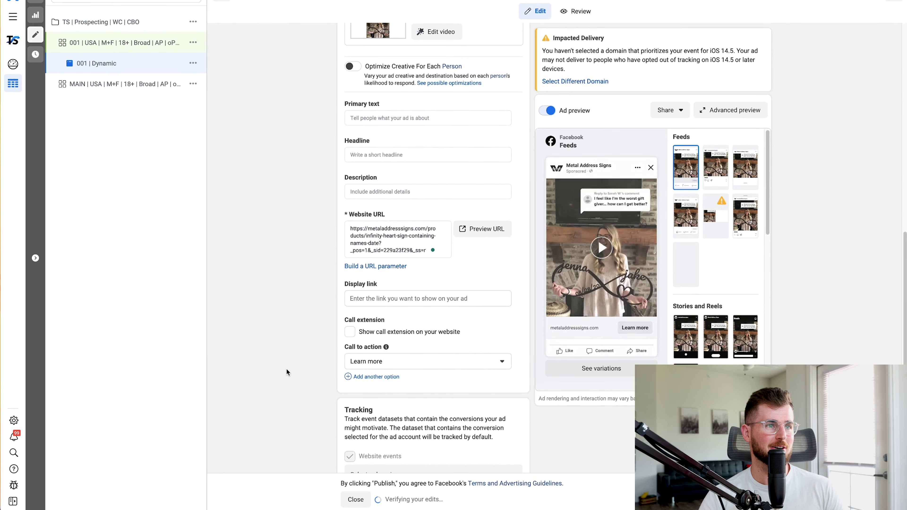
Set the ad's call to action to Shop now
scroll(292, 307, "down", 1)
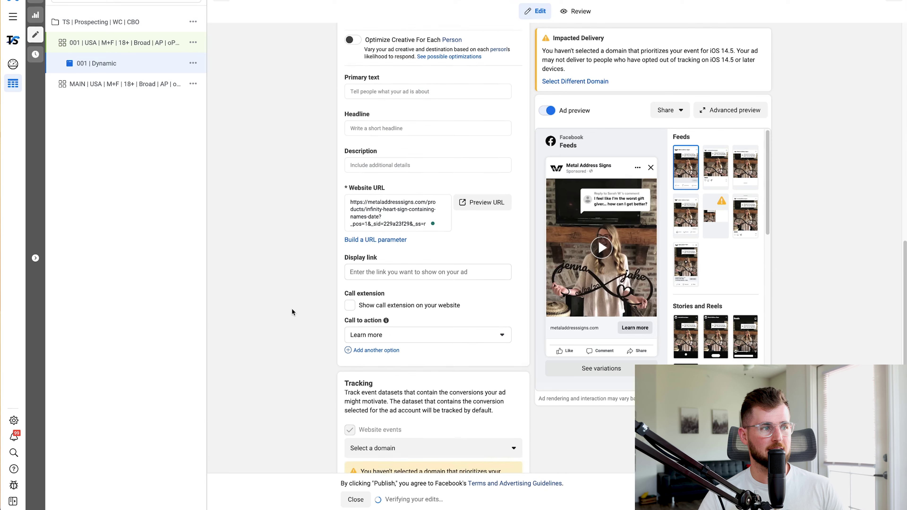
left_click(399, 327)
scroll(407, 378, "down", 3)
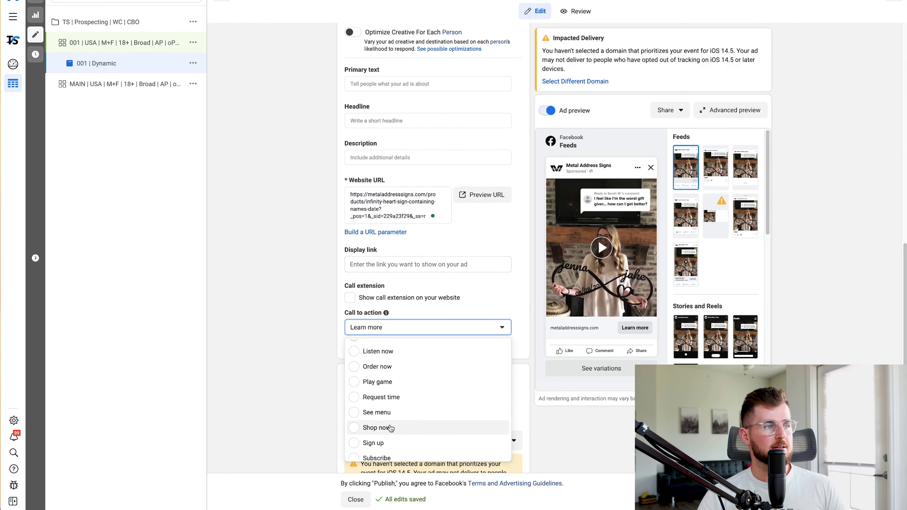
key("Return")
Track conversions on the metaladdresssigns.com domain with empty URL parameters, then scroll back to Media
scroll(280, 361, "down", 4)
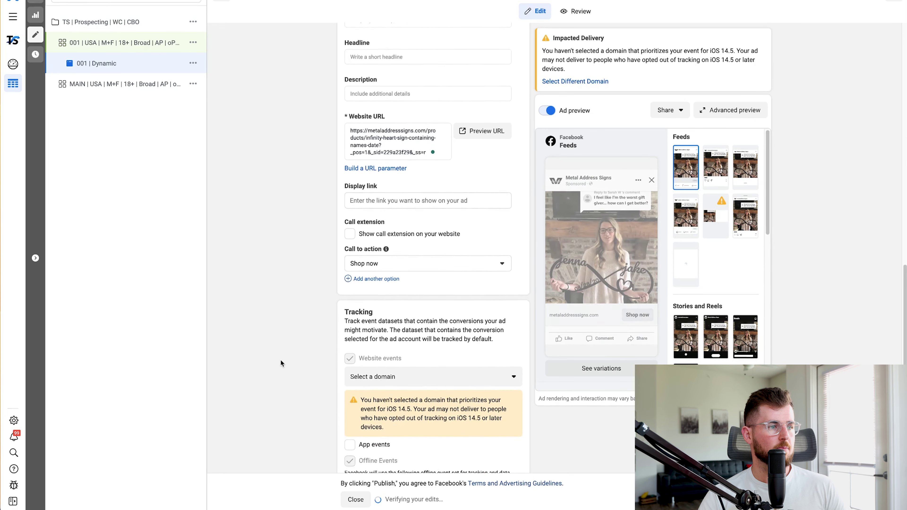
scroll(280, 363, "down", 1)
left_click(410, 277)
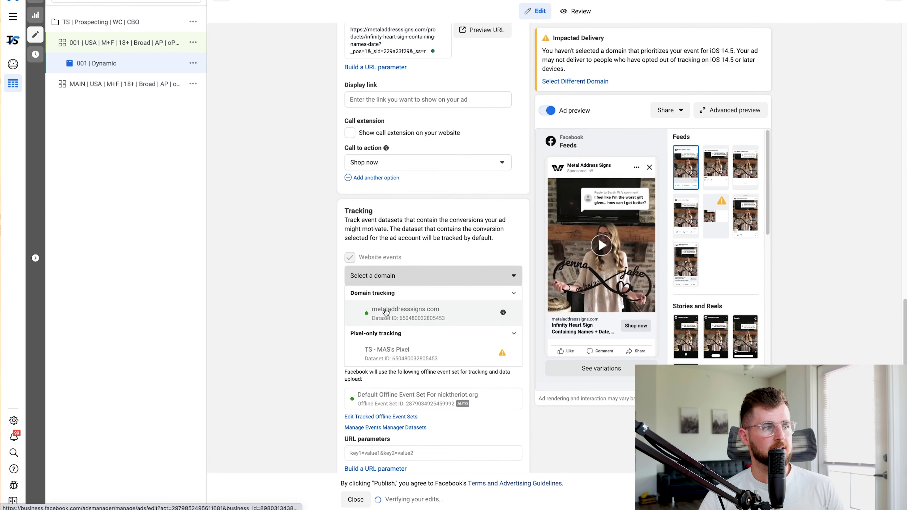
left_click(385, 317)
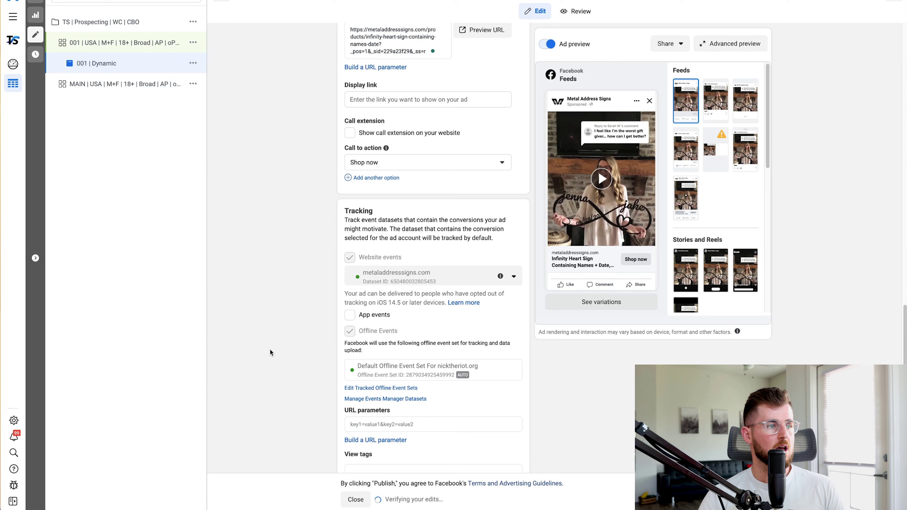
left_click(393, 384)
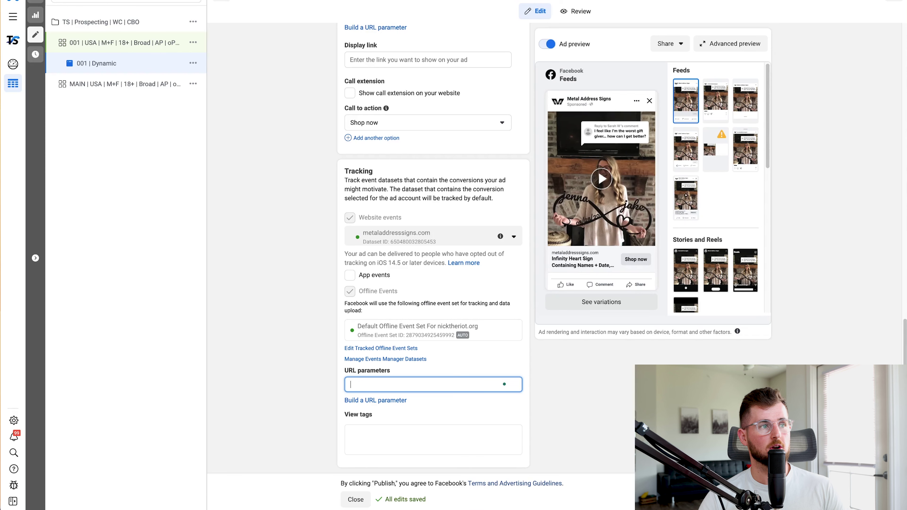
left_click(265, 355)
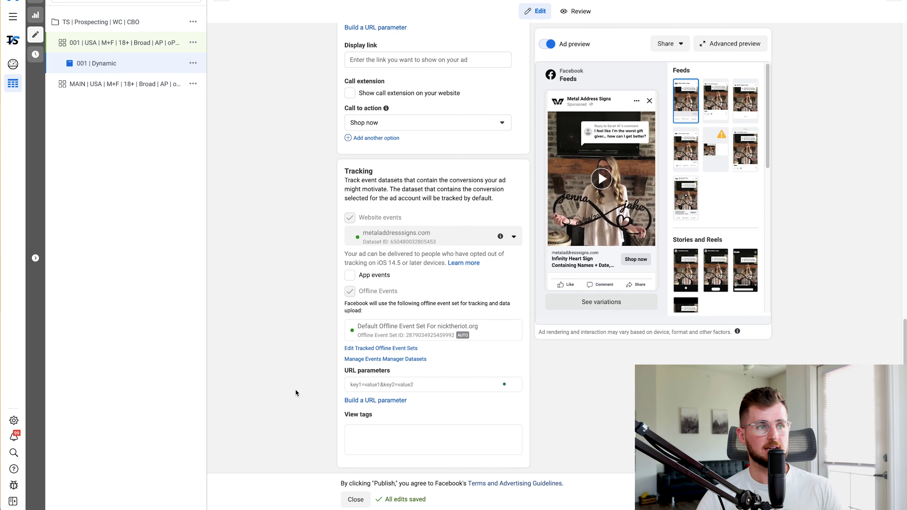
scroll(295, 388, "up", 5)
scroll(295, 389, "up", 9)
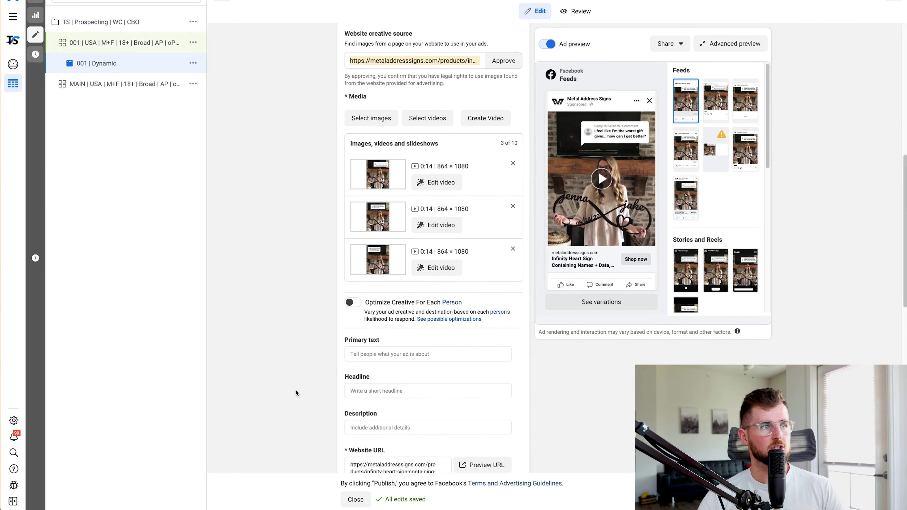
Play, pause and rewind the preview of the first video, #139 - 5 (1).mp4
left_click(443, 181)
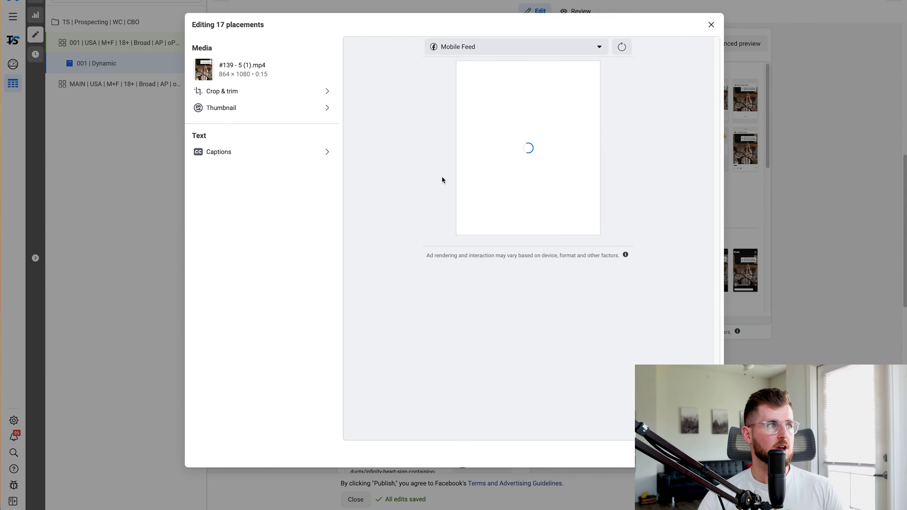
key("Escape")
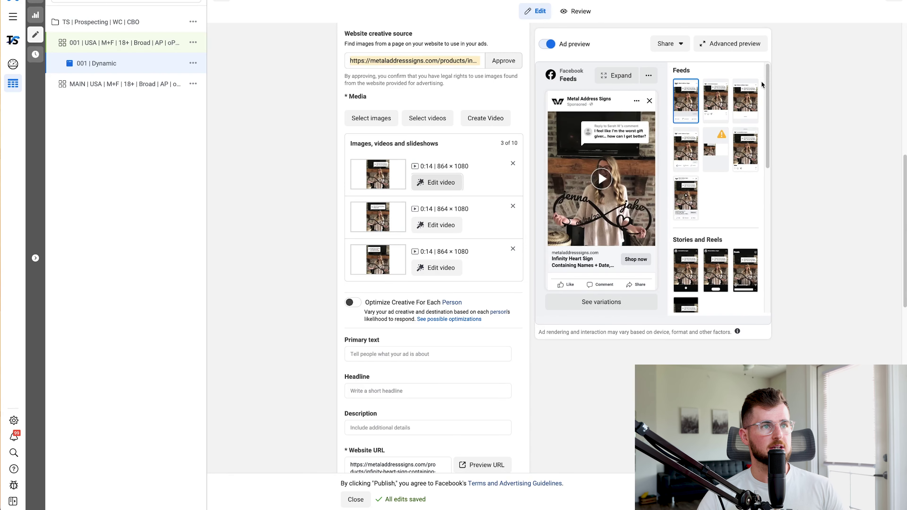
left_click(435, 189)
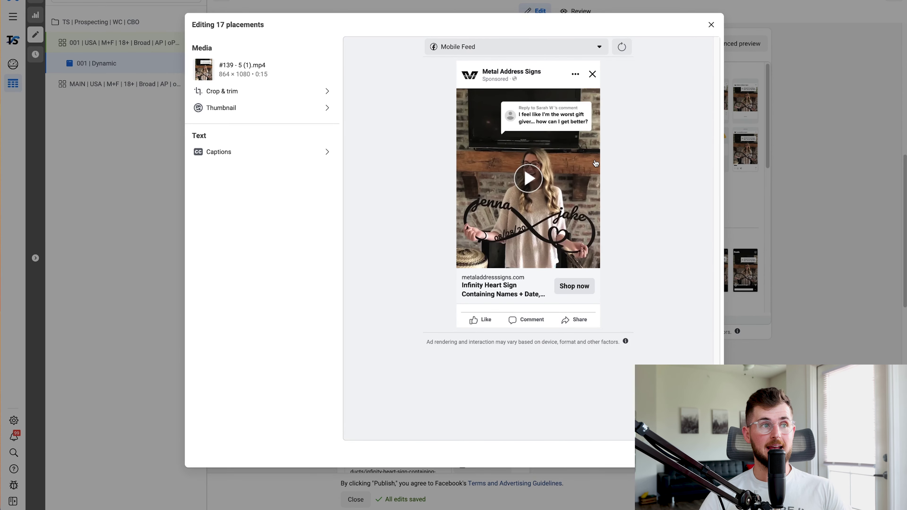
left_click(581, 192)
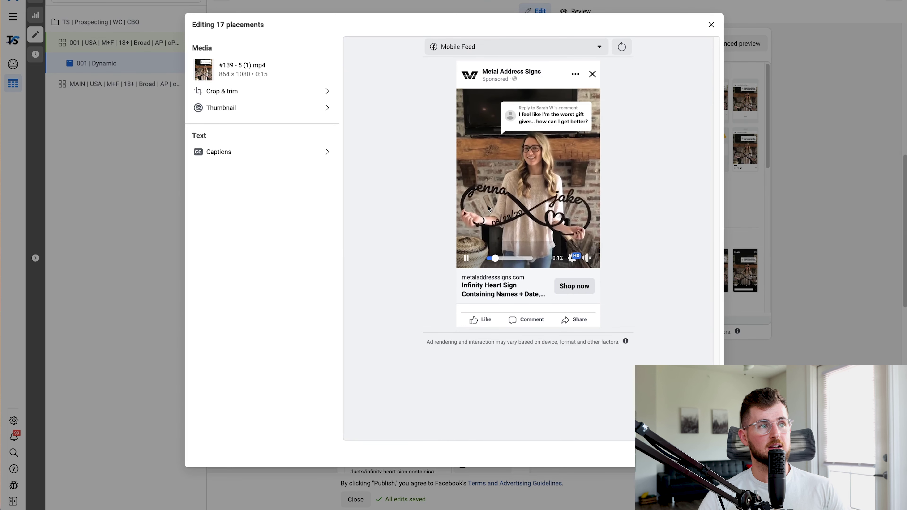
left_click(537, 170)
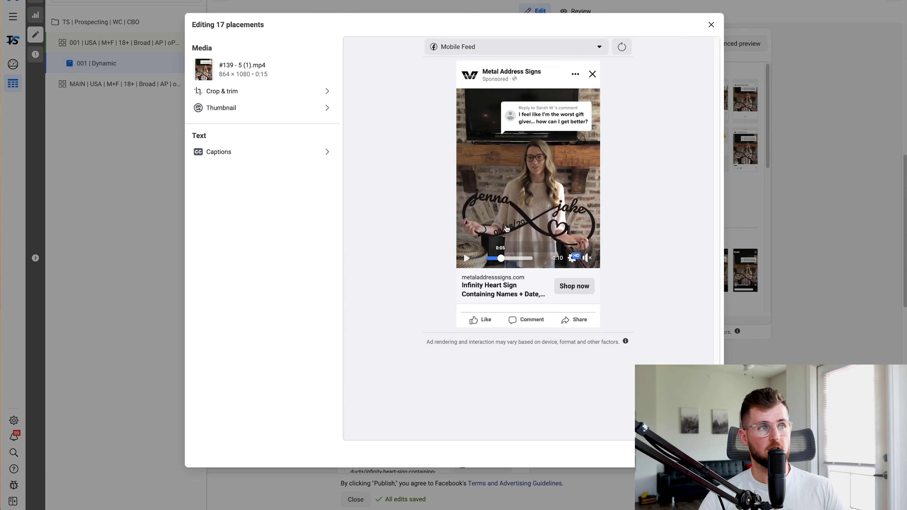
left_click_drag(501, 258, 486, 258)
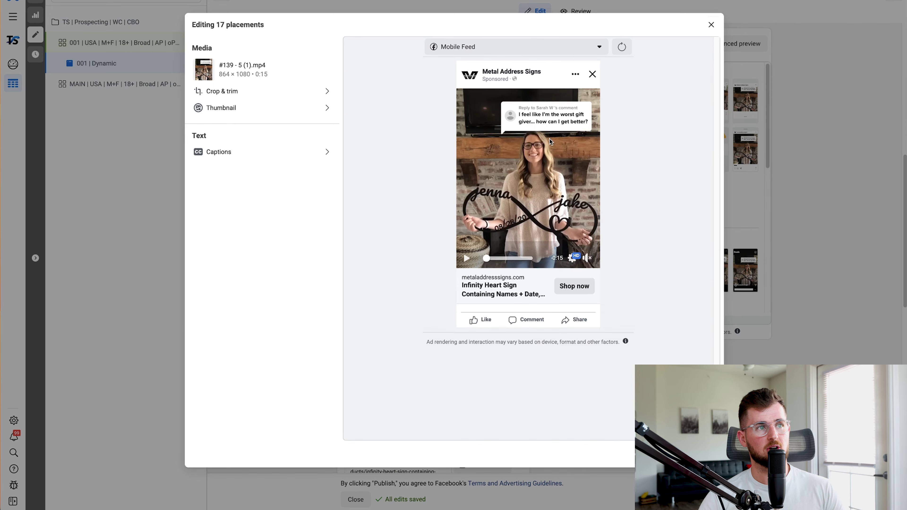
left_click(711, 24)
Preview videos #139 - 3 (1).mp4 and #139 - 6 (1).mp4, then reopen the first video's editor
left_click(432, 228)
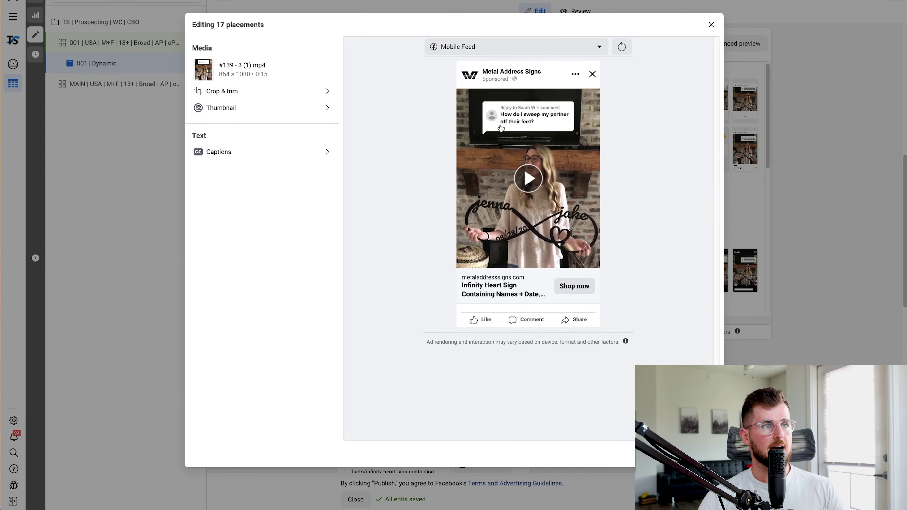
left_click(711, 24)
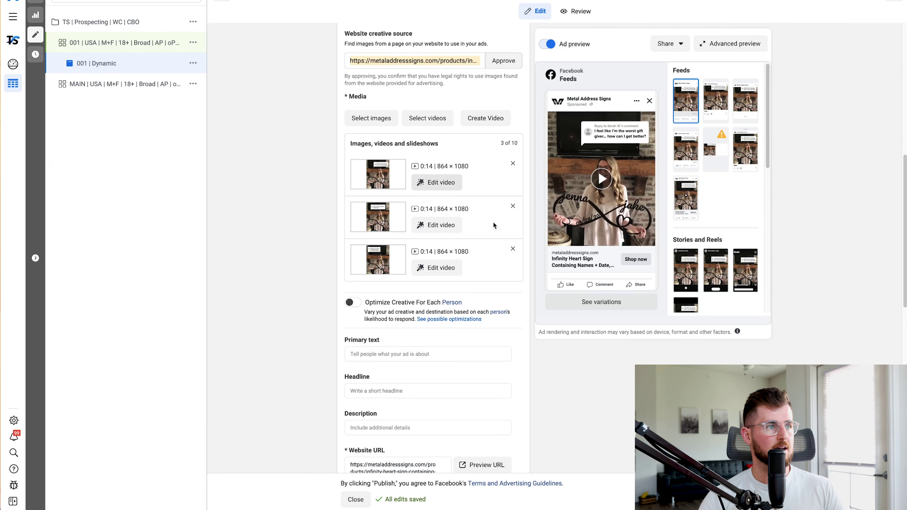
left_click(445, 277)
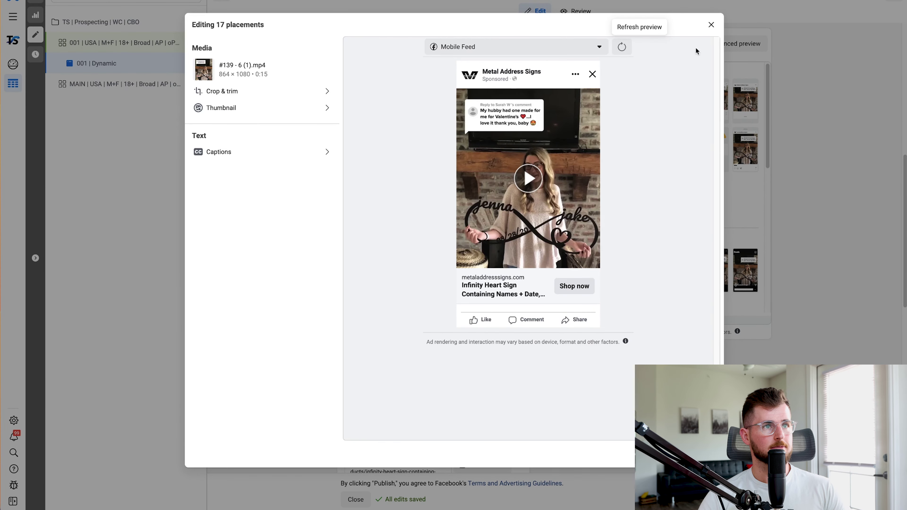
left_click(712, 24)
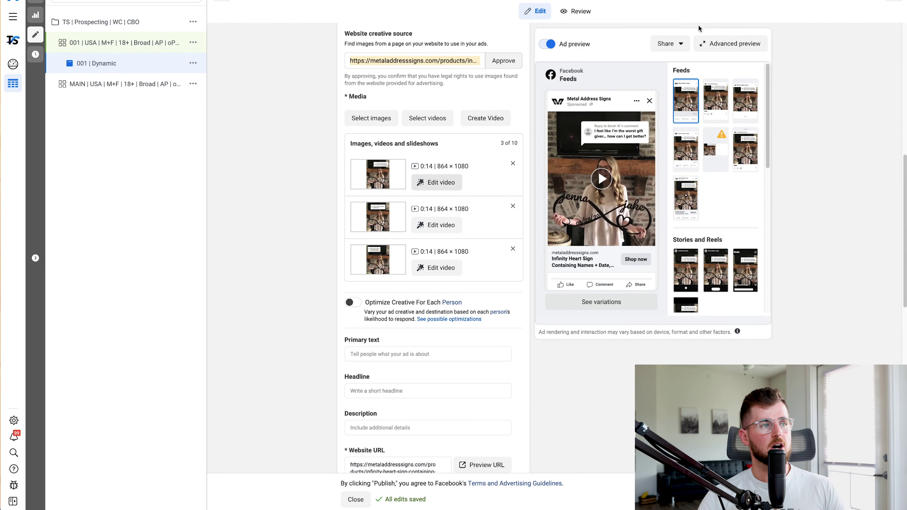
left_click(435, 191)
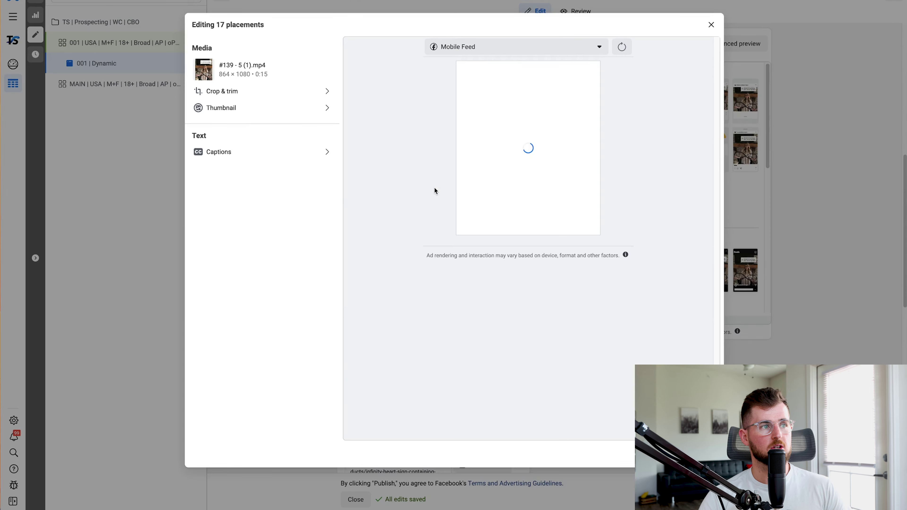
Give video #139 - 5 a manual first-frame thumbnail and check #139 - 3's thumbnail settings
left_click(254, 114)
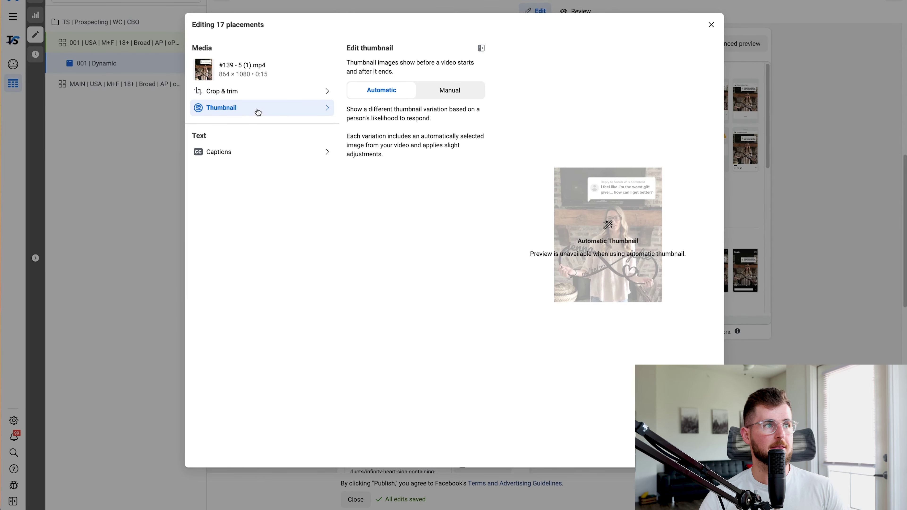
left_click(449, 90)
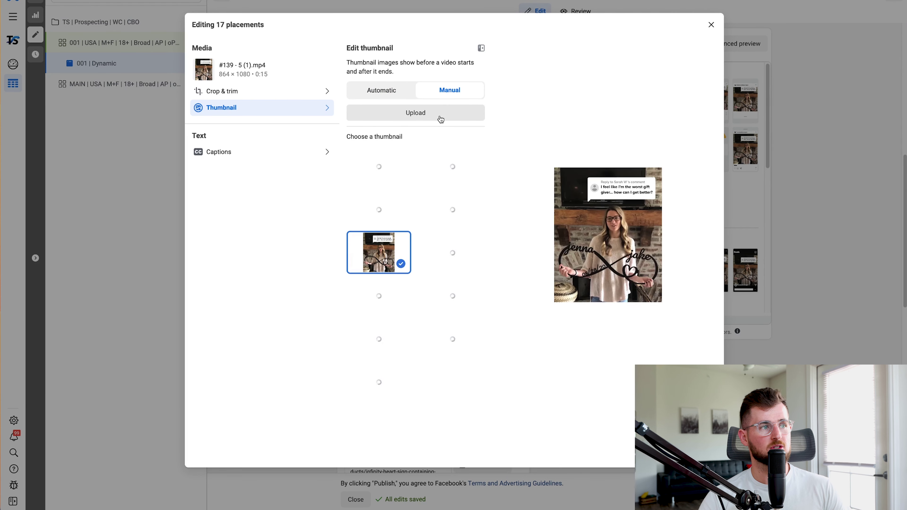
left_click(388, 167)
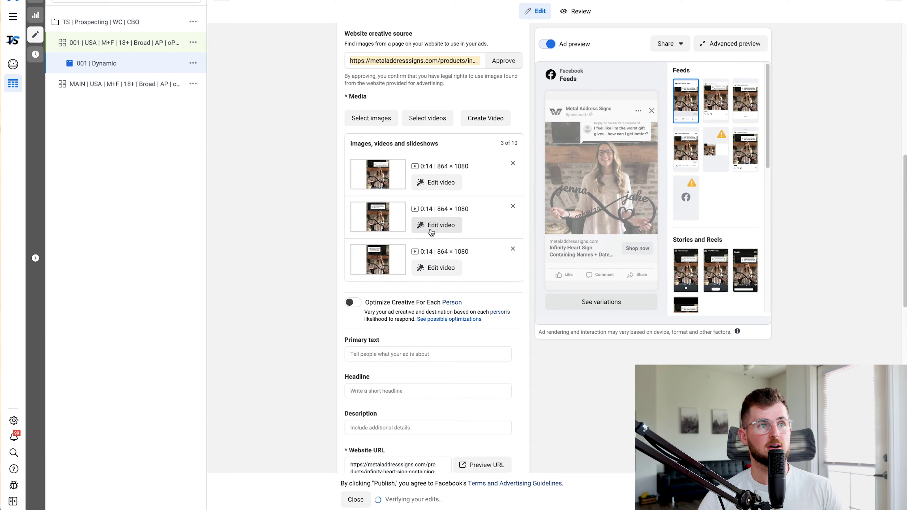
left_click(430, 229)
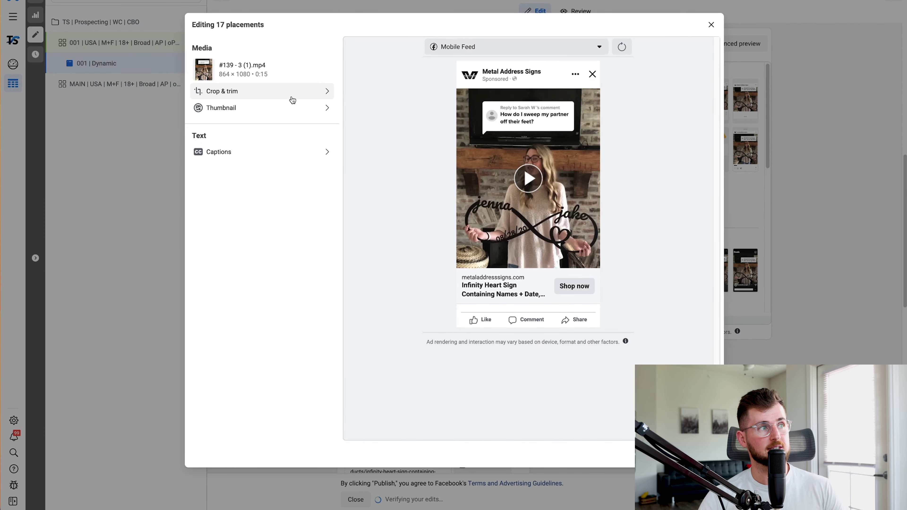
left_click(290, 109)
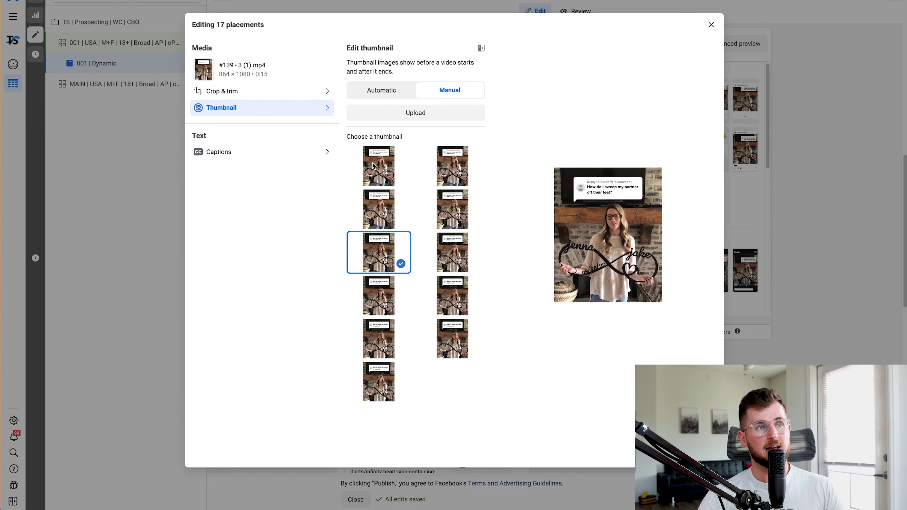
key("Escape")
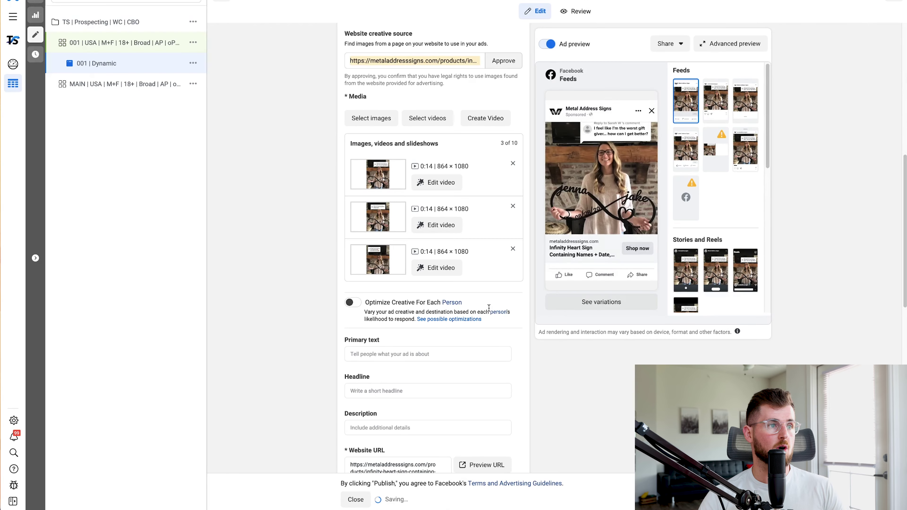
Set video #139 - 6 (1).mp4's manual thumbnail to its first frame and close the editor
left_click(428, 271)
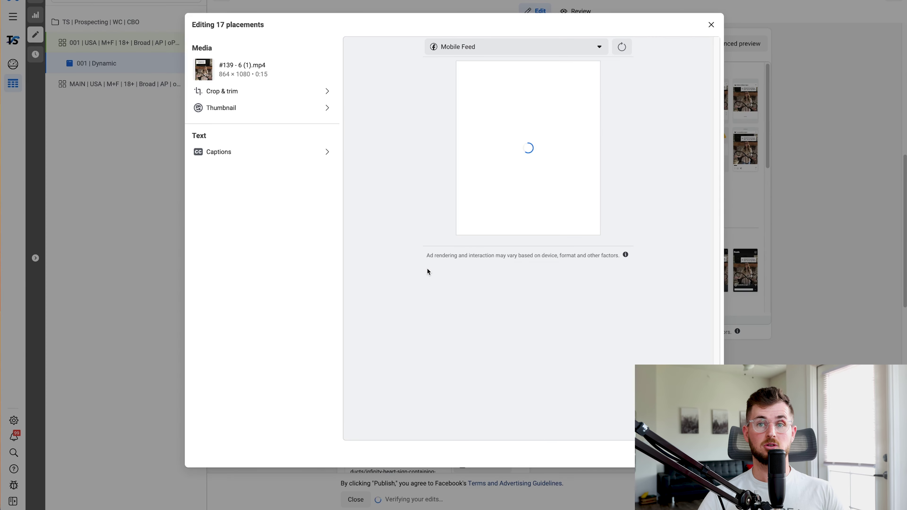
left_click(249, 111)
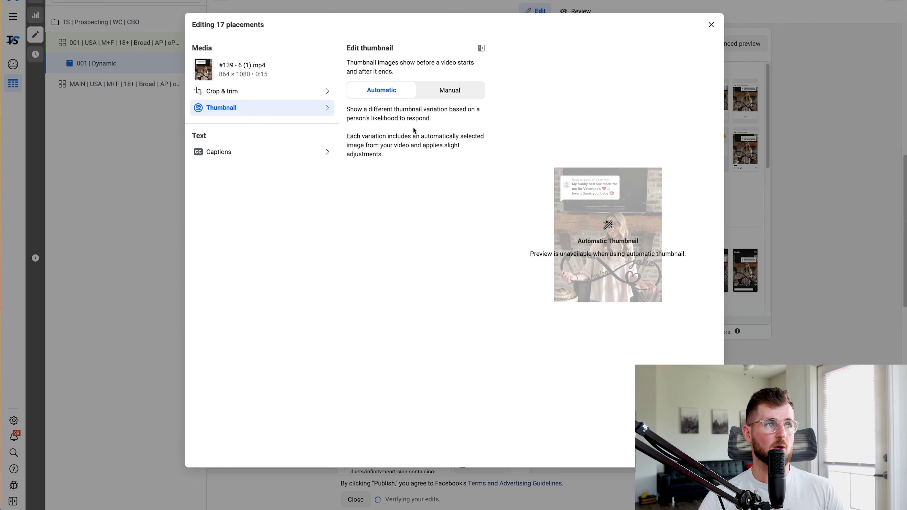
left_click(379, 176)
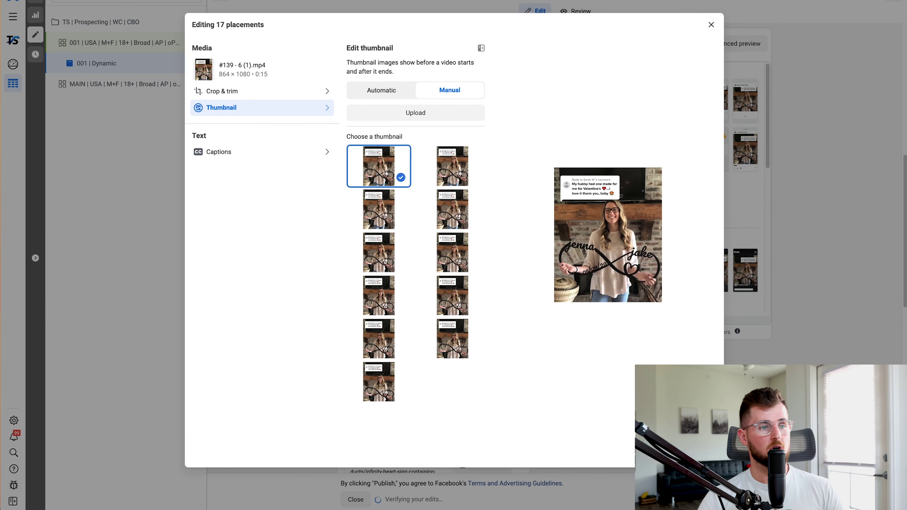
key("Escape")
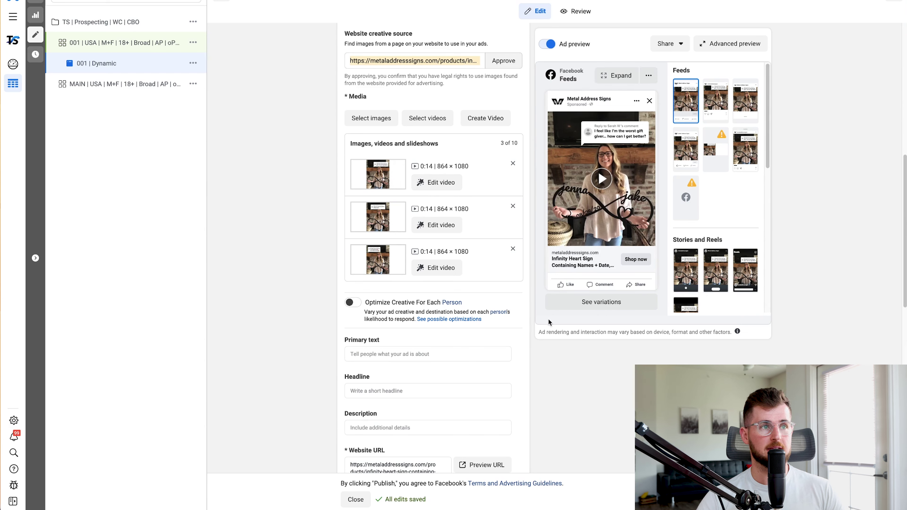
scroll(433, 232, "down", 1)
scroll(434, 233, "down", 1)
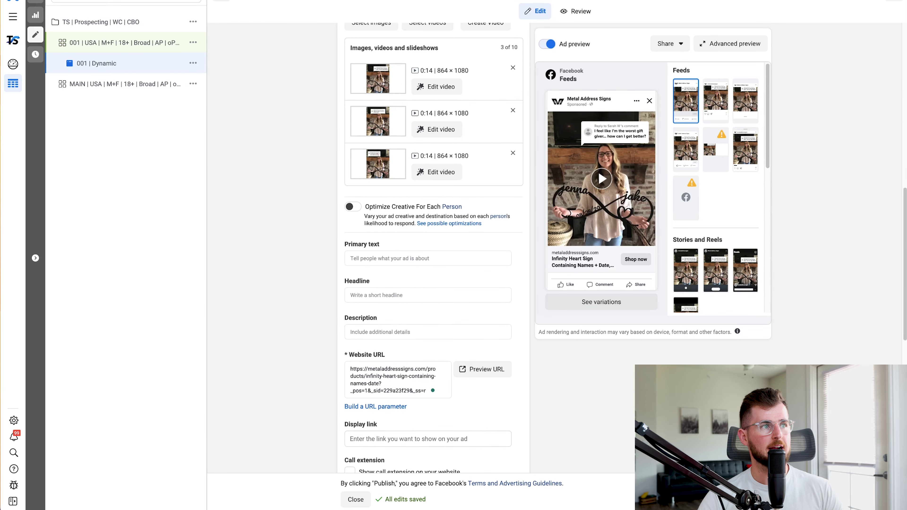
scroll(433, 232, "up", 1)
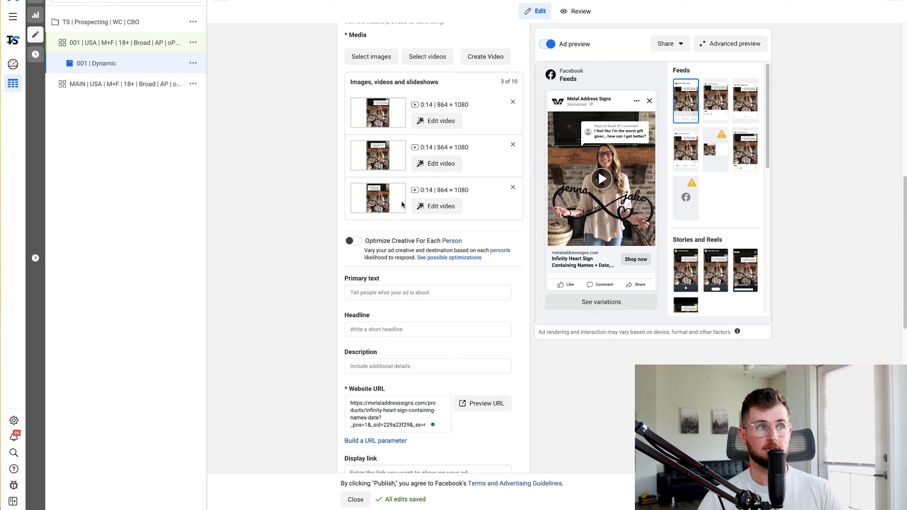
scroll(402, 204, "up", 1)
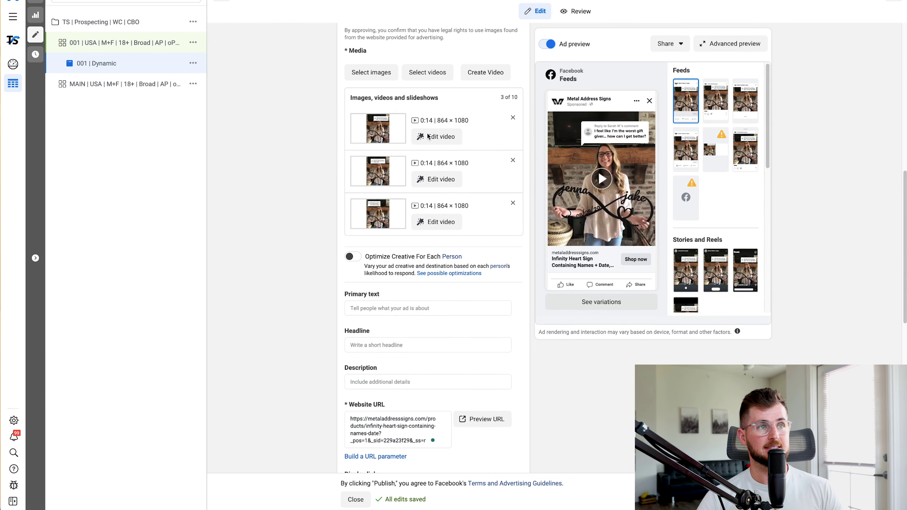
mouse_move(588, 139)
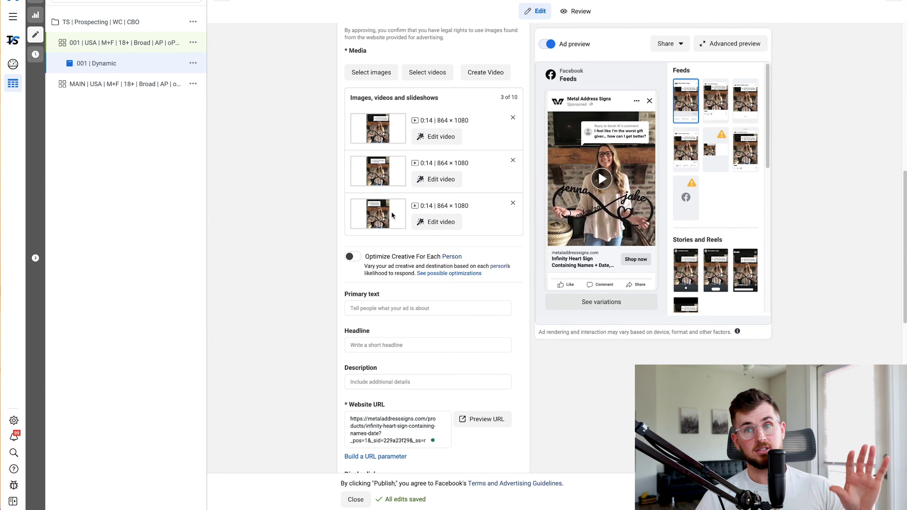
scroll(392, 214, "up", 8)
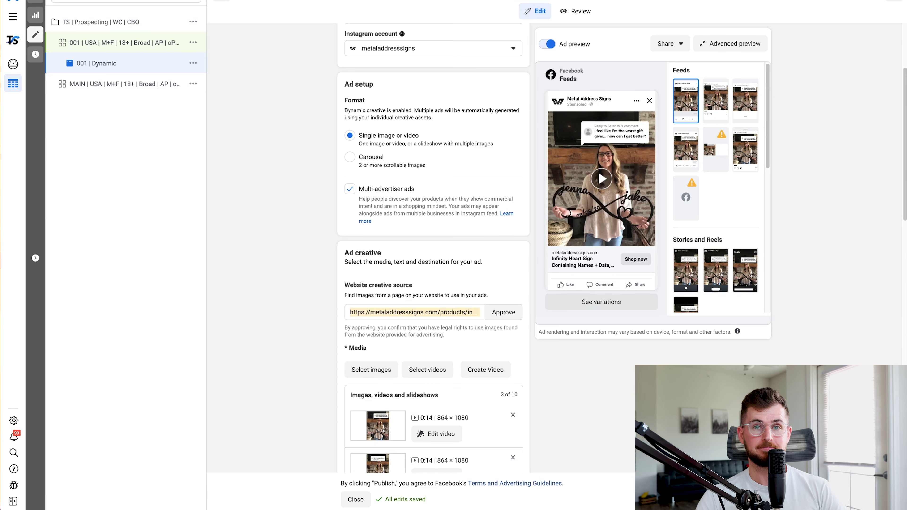
Scroll the 001 | Dynamic ad form past the three videos down to the Primary text field
scroll(434, 250, "up", 4)
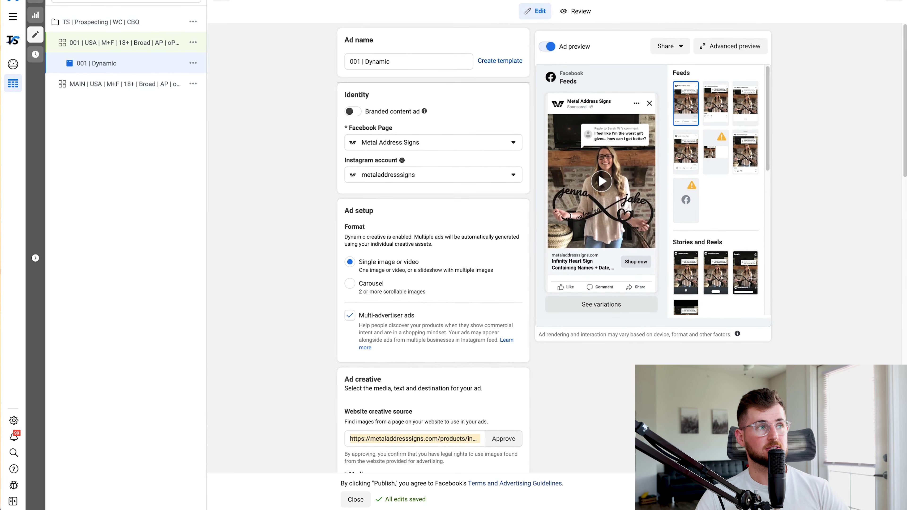
left_click(392, 61)
left_click_drag(393, 61, 302, 67)
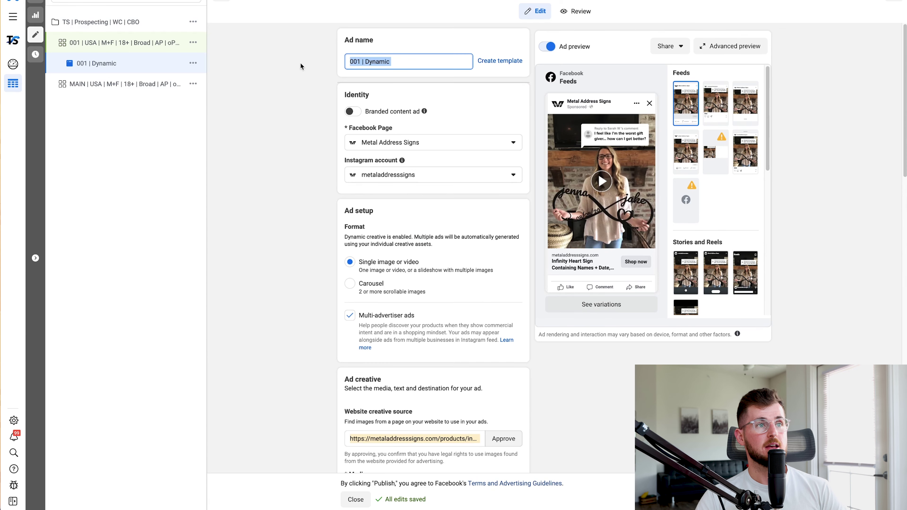
scroll(593, 370, "down", 5)
scroll(594, 370, "down", 5)
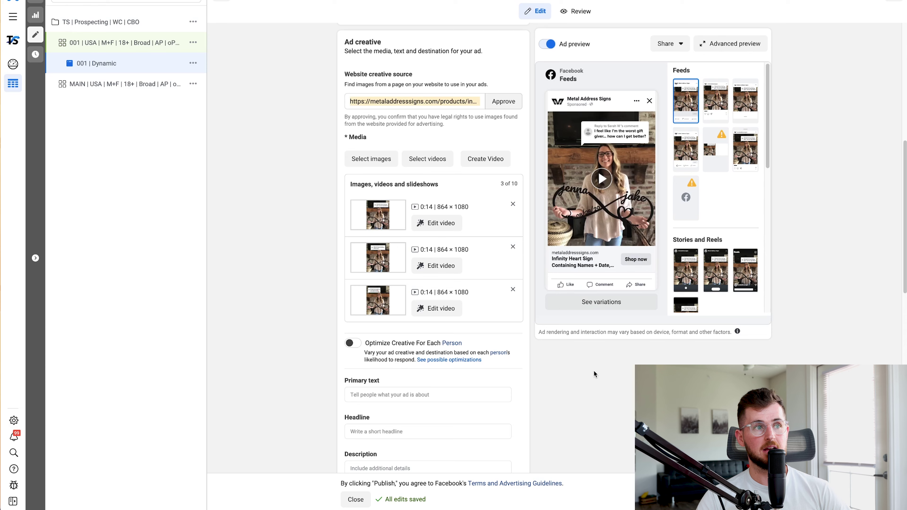
scroll(593, 370, "up", 1)
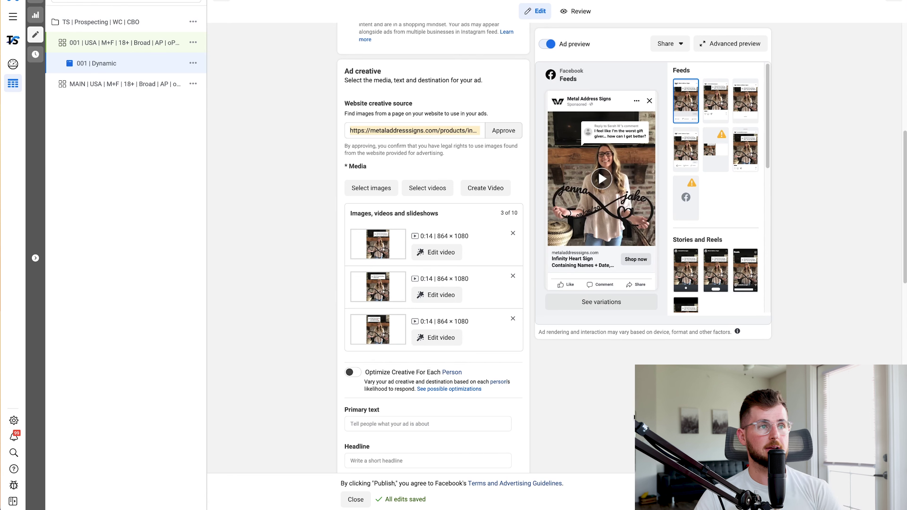
scroll(359, 247, "down", 6)
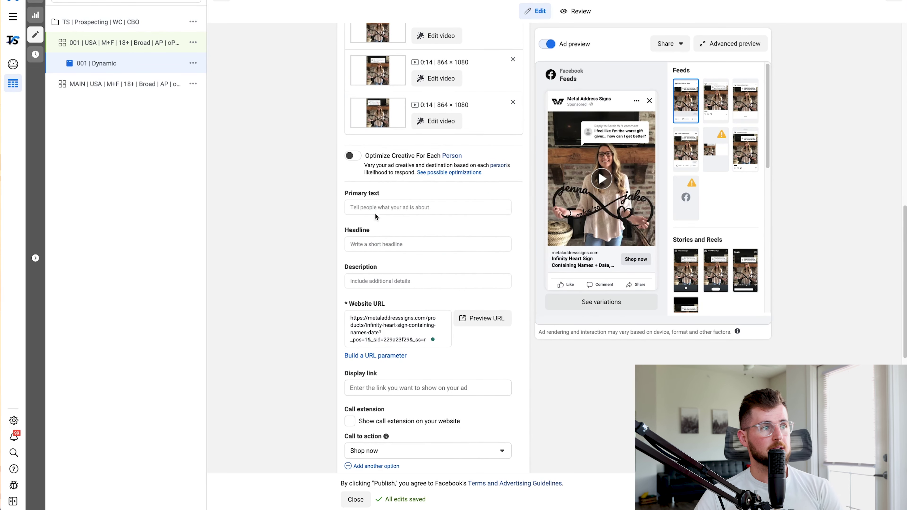
Enter primary text options 'Winning body copy' and 'New body copy'
left_click(381, 206)
left_click(309, 217)
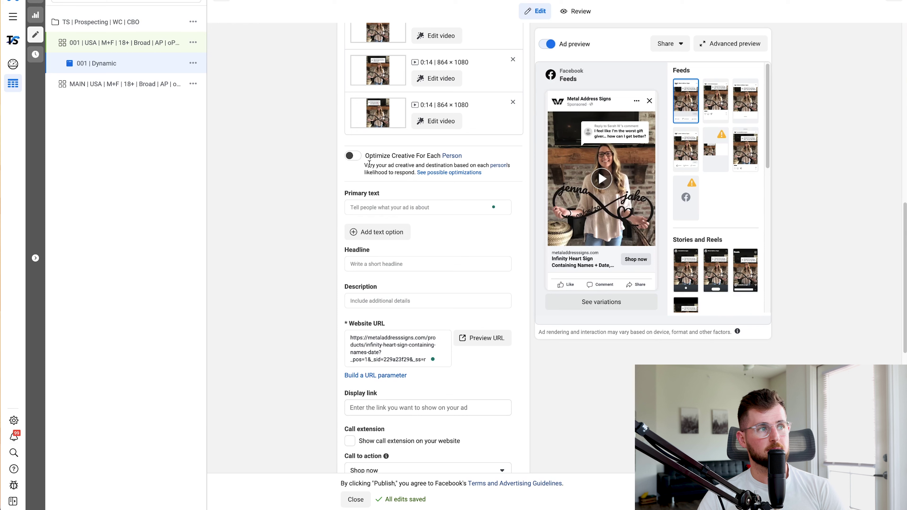
left_click(370, 207)
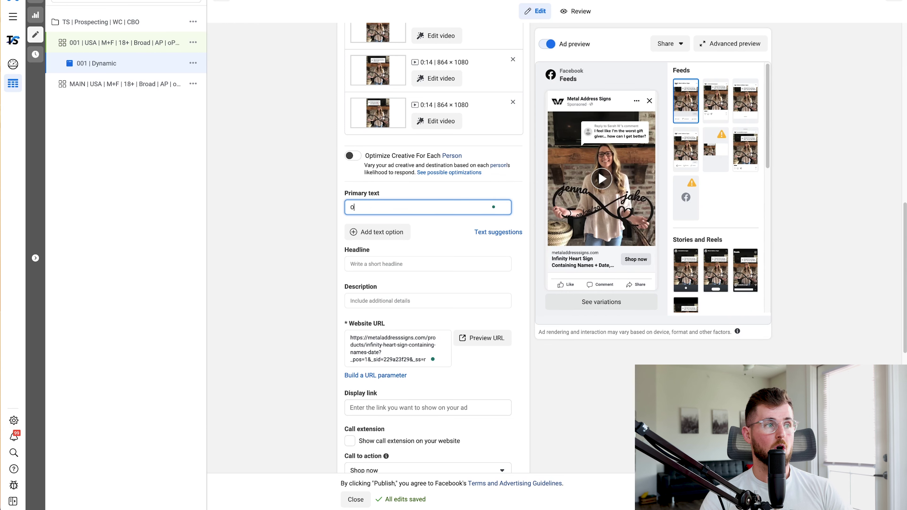
type("Winnin")
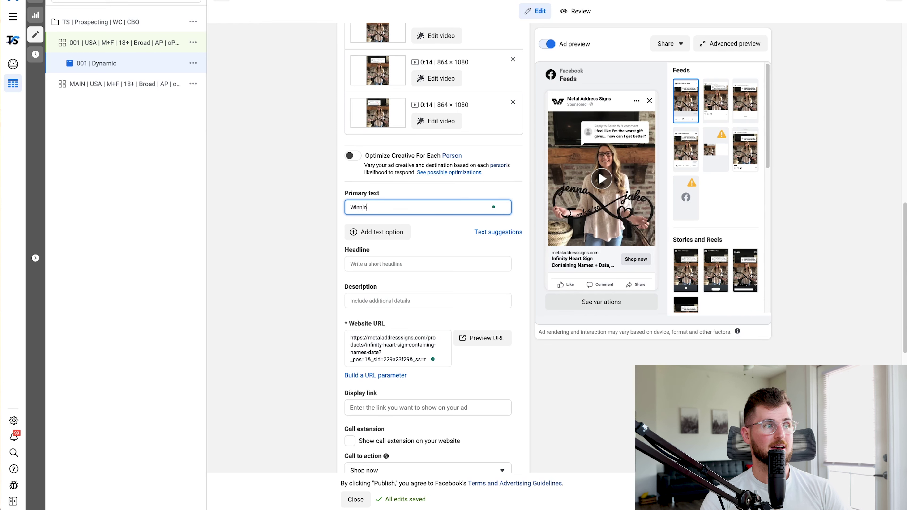
type("g body copy")
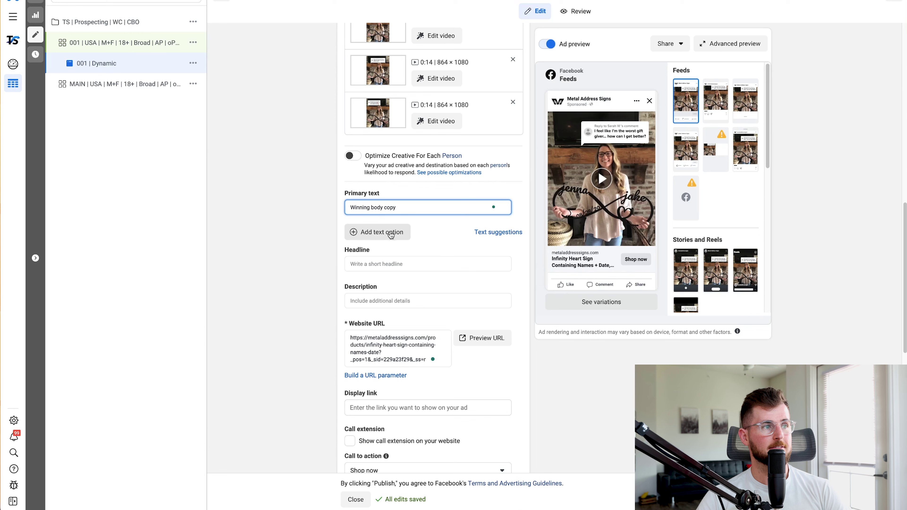
left_click(391, 232)
type("New body copp")
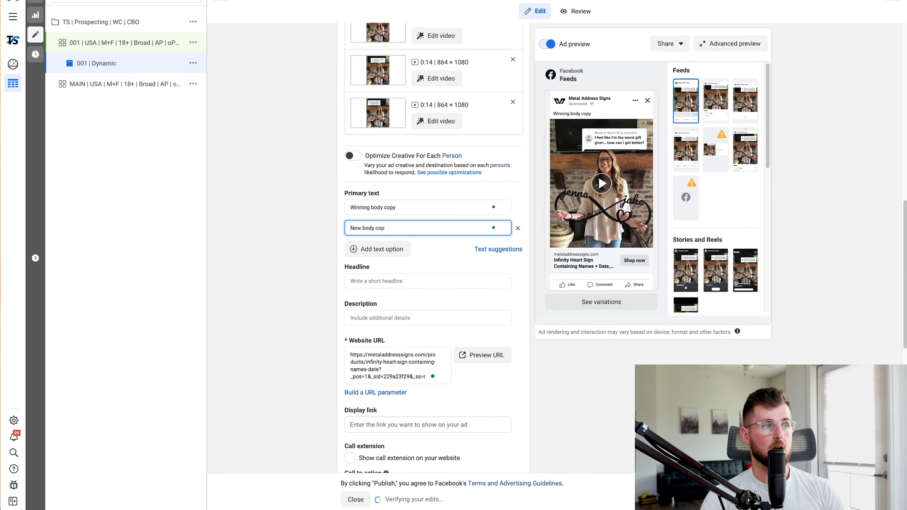
left_click(274, 285)
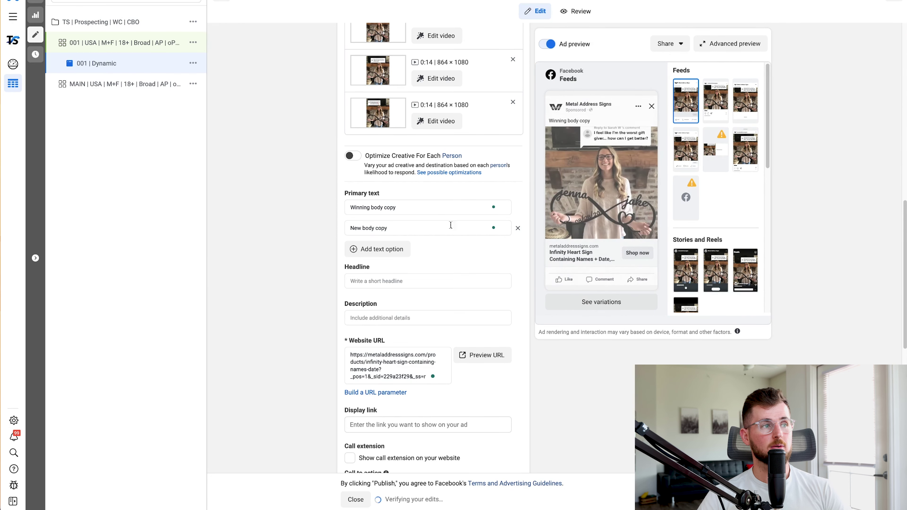
left_click_drag(405, 207, 280, 210)
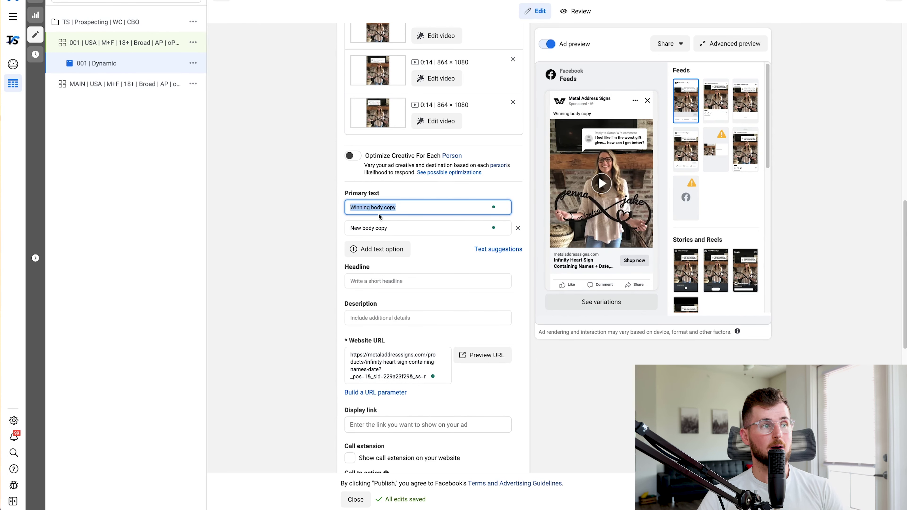
left_click(309, 276)
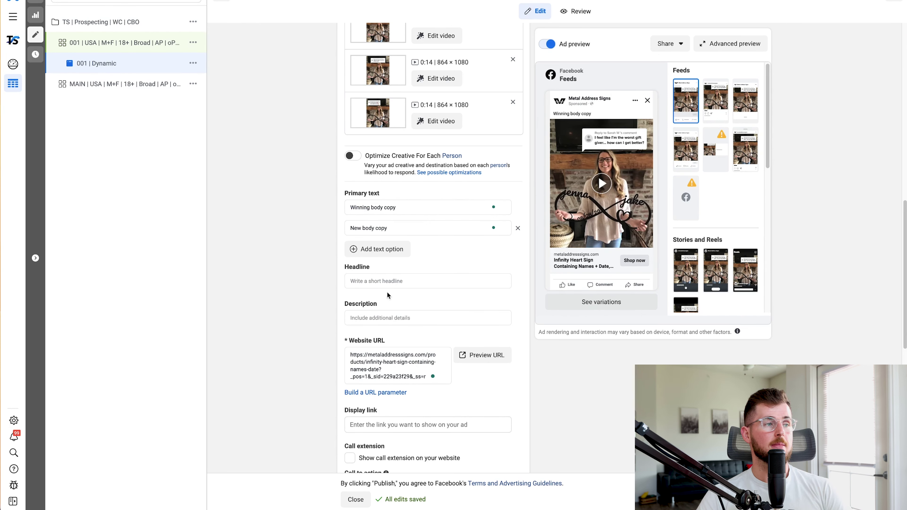
Add headline options 'New headline' and 'Winning headline'
left_click(399, 282)
type("New headline")
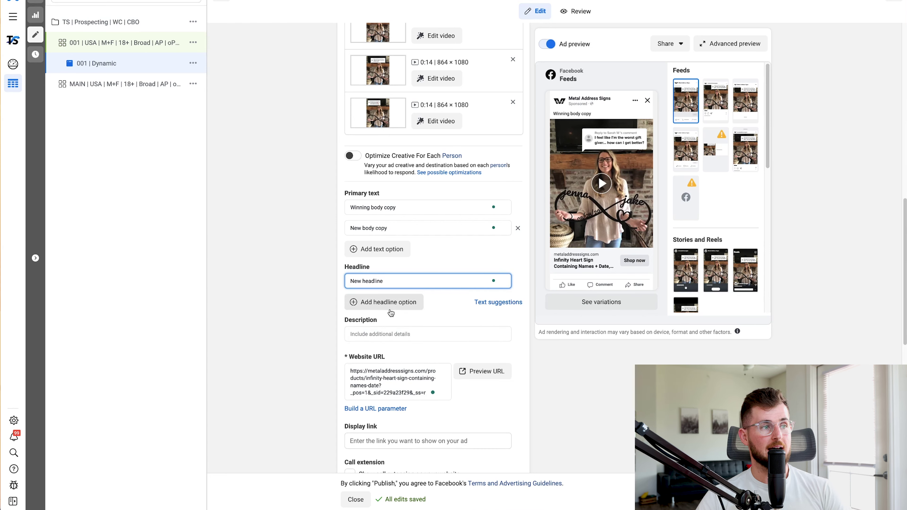
left_click(399, 303)
type("W")
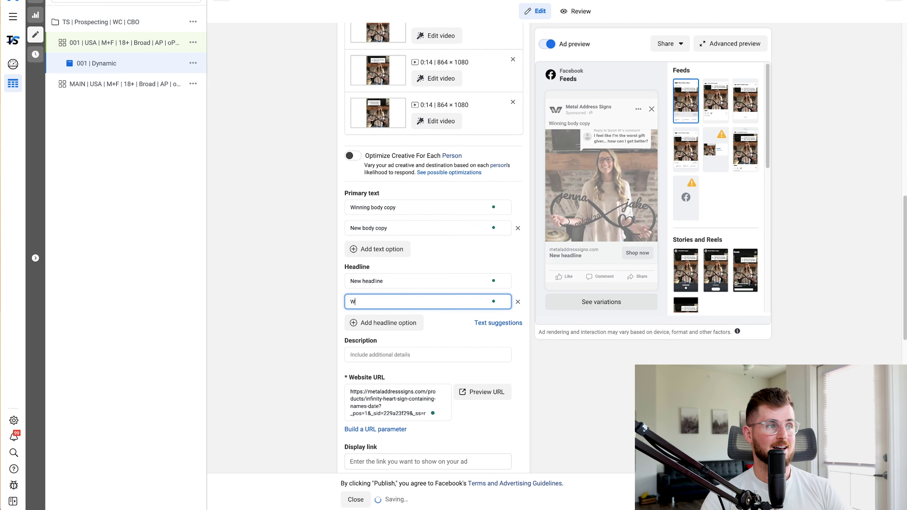
type("inning headline")
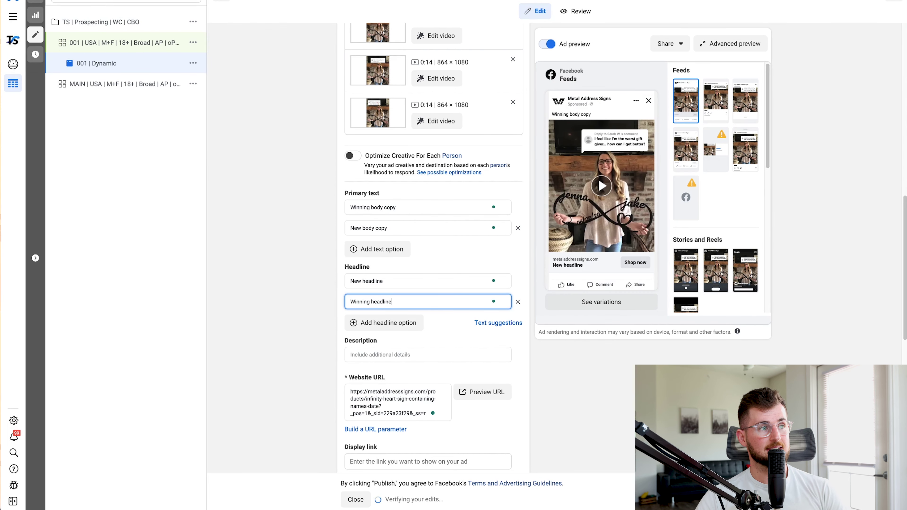
left_click(363, 207)
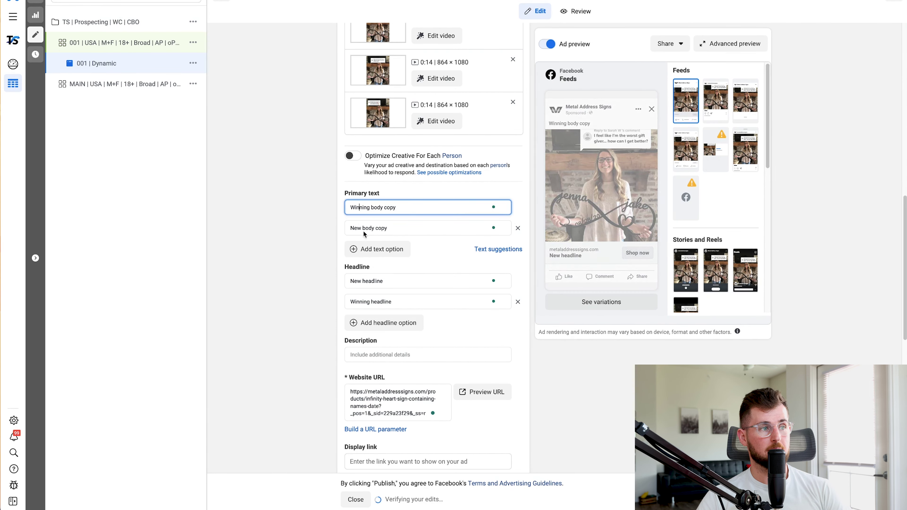
left_click(363, 303)
left_click(363, 228)
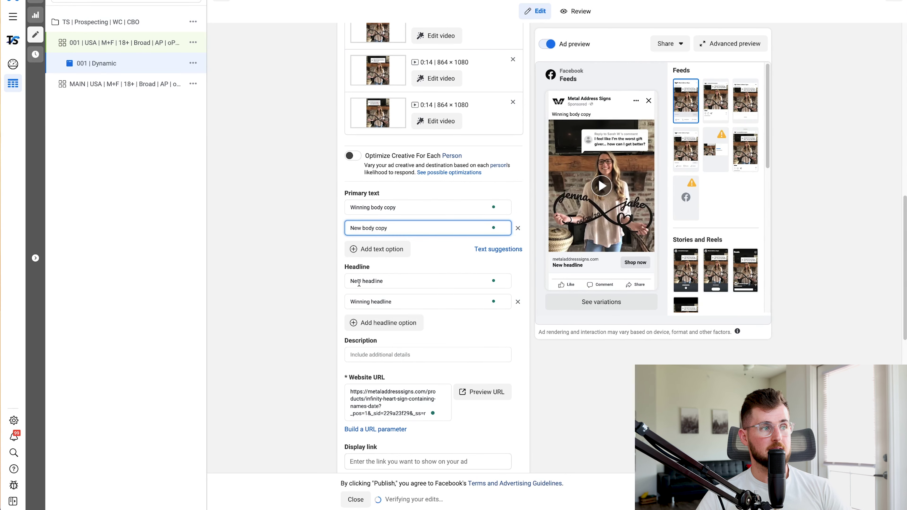
Scroll through the ad form to check the Website URL, Shop now call to action and Tracking
scroll(288, 290, "up", 5)
scroll(288, 290, "down", 4)
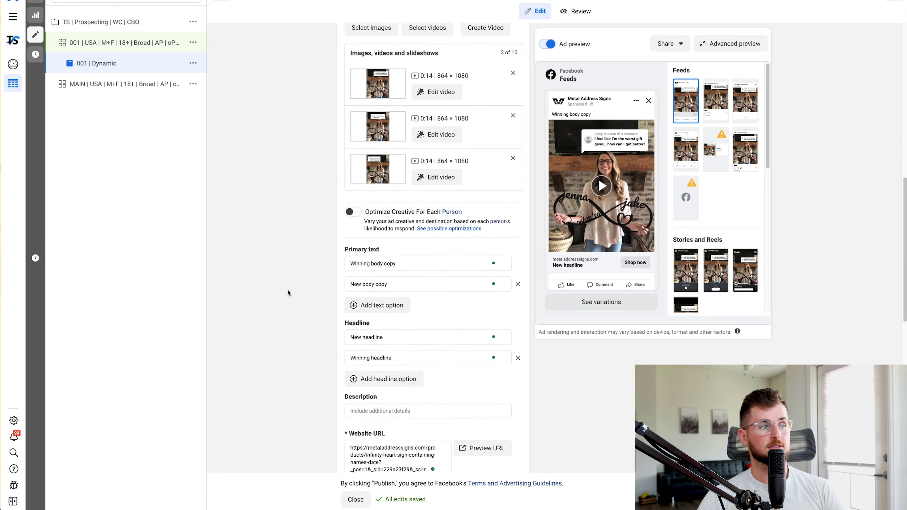
scroll(288, 293, "down", 1)
scroll(288, 290, "down", 8)
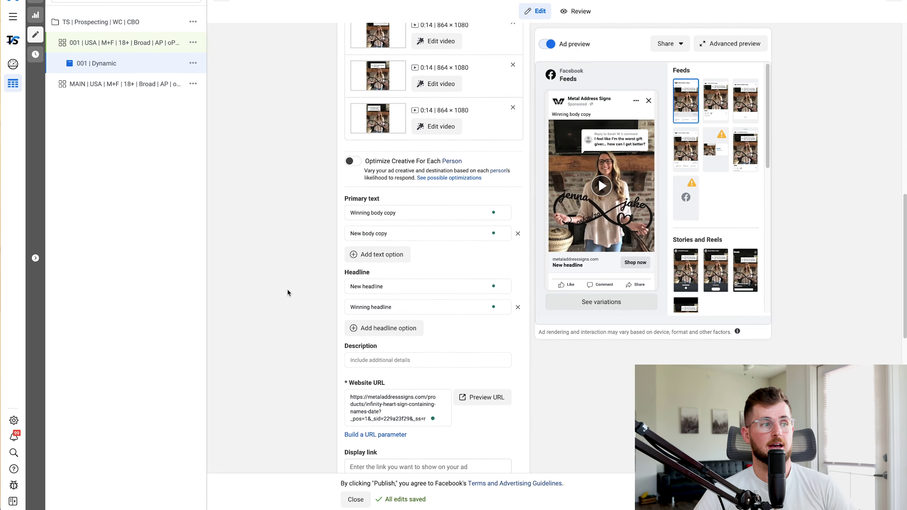
scroll(288, 290, "down", 3)
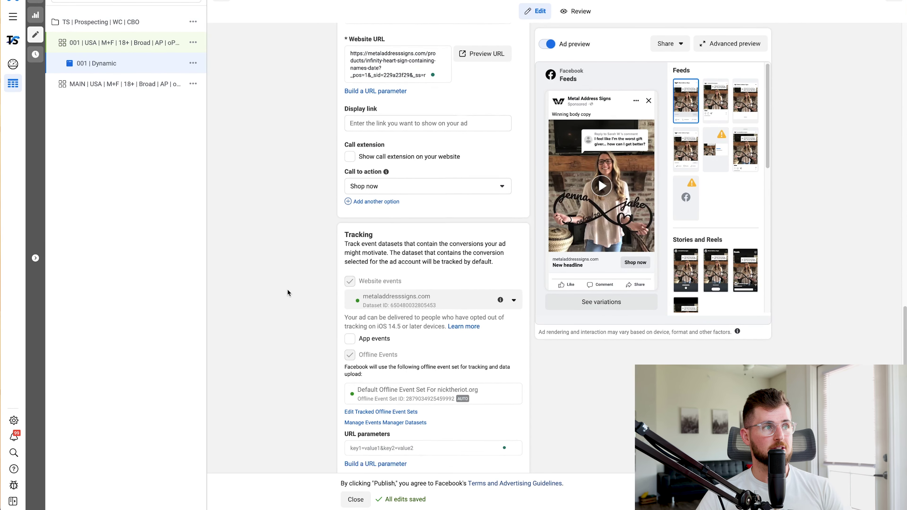
scroll(288, 290, "up", 4)
scroll(288, 292, "up", 1)
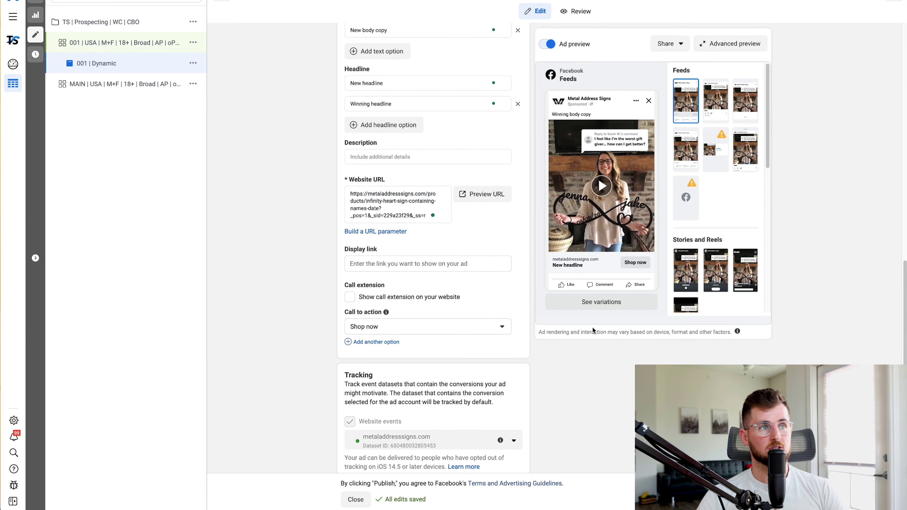
scroll(388, 177, "up", 4)
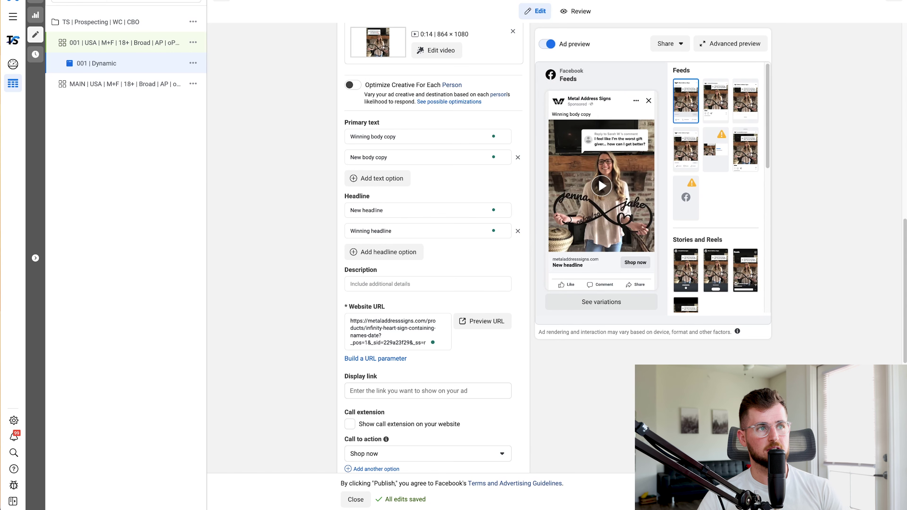
scroll(598, 177, "up", 10)
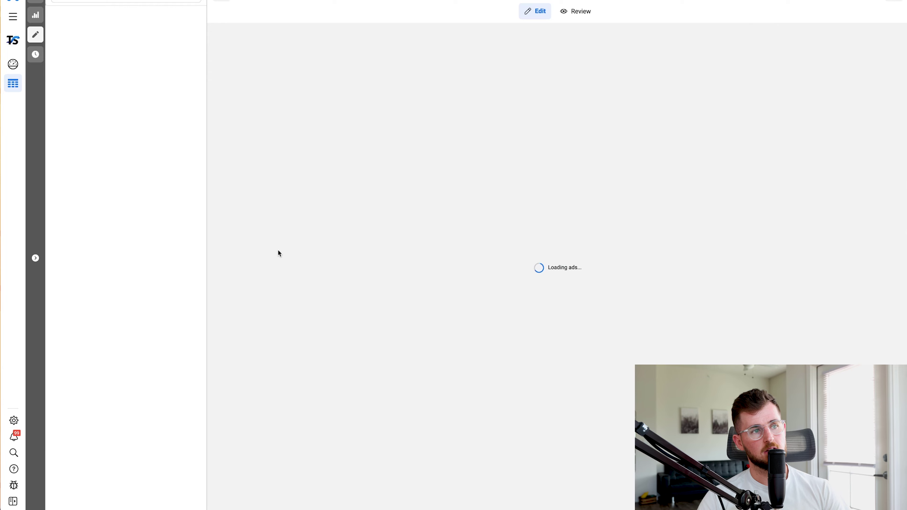
Open the TS | Prospecting | WC | CBO campaign's ad sets, inspect 001's ads, and duplicate 001
key("Escape")
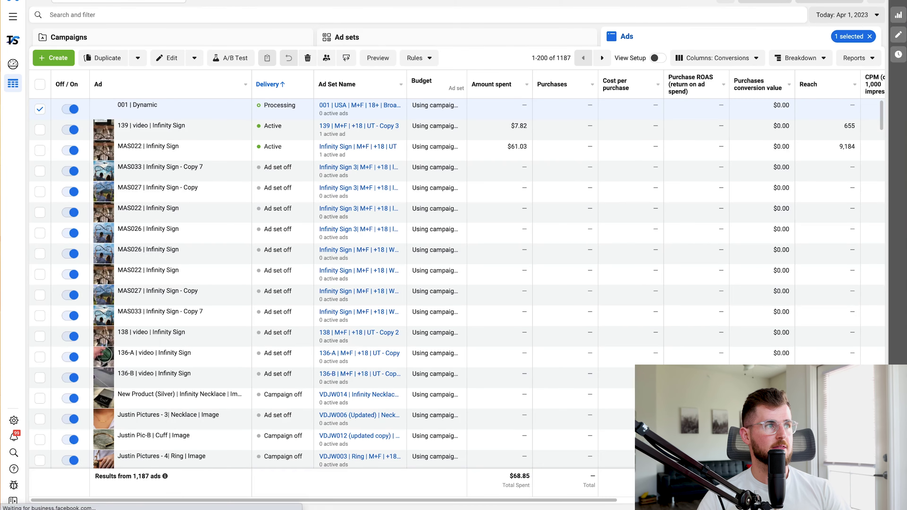
left_click(406, 41)
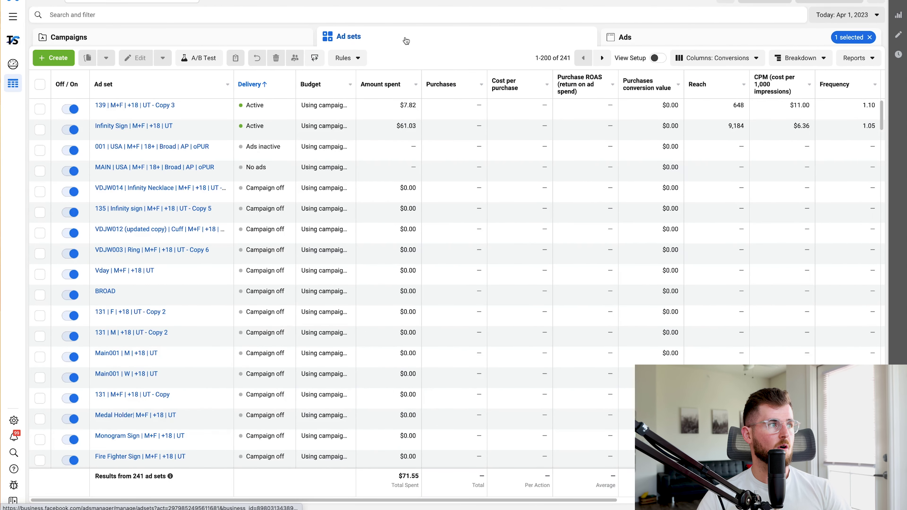
left_click(115, 38)
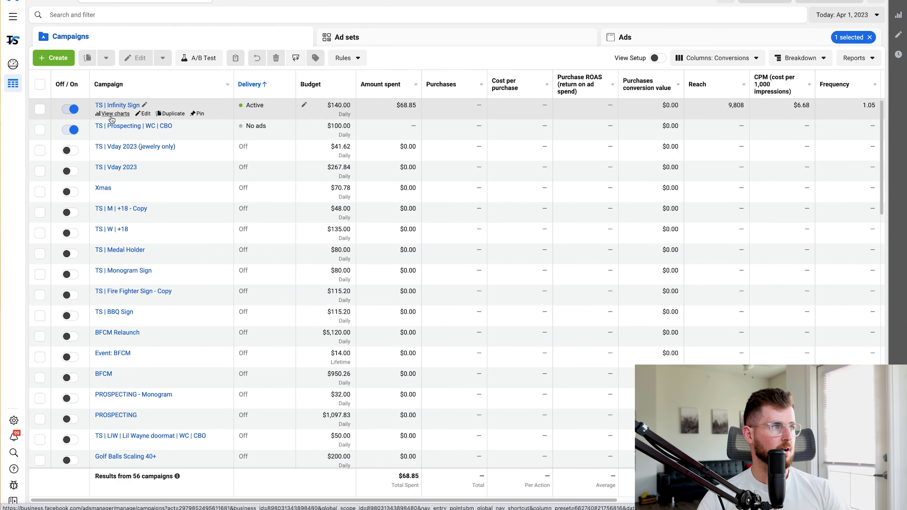
left_click(114, 127)
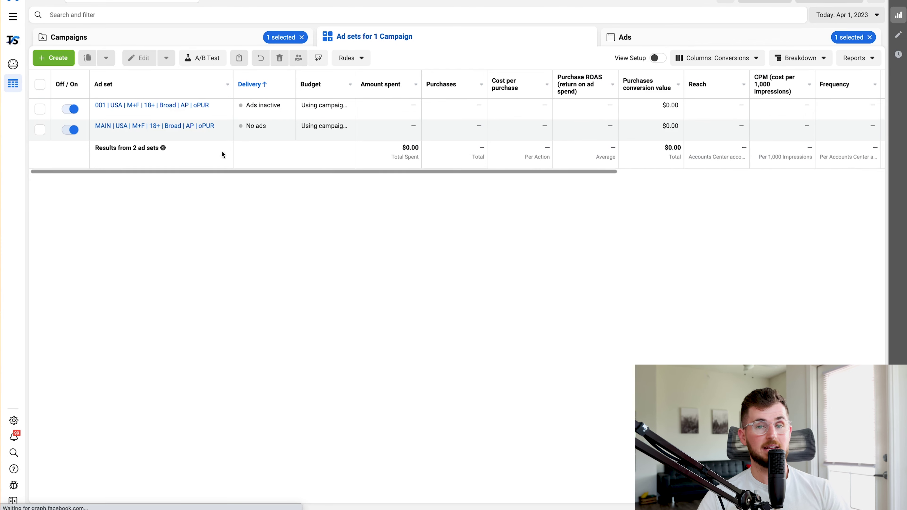
mouse_move(213, 129)
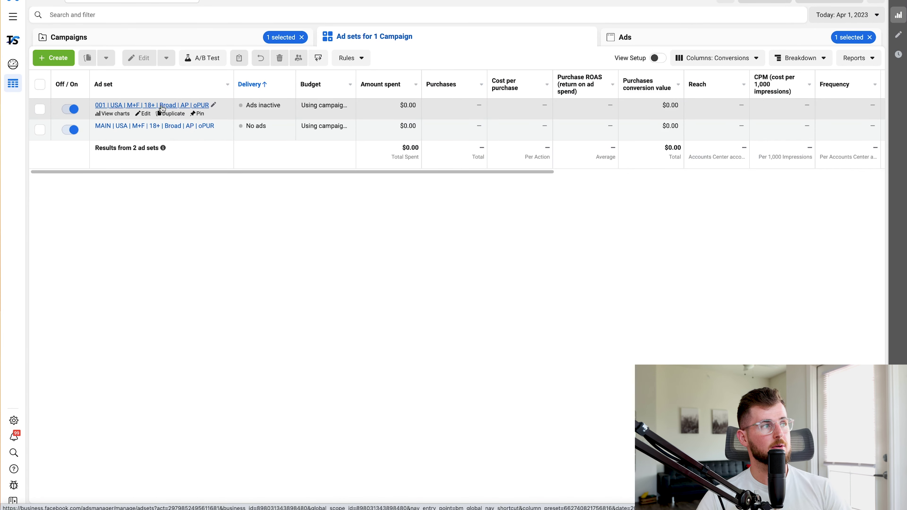
left_click(138, 106)
key("alt+Left")
left_click(39, 109)
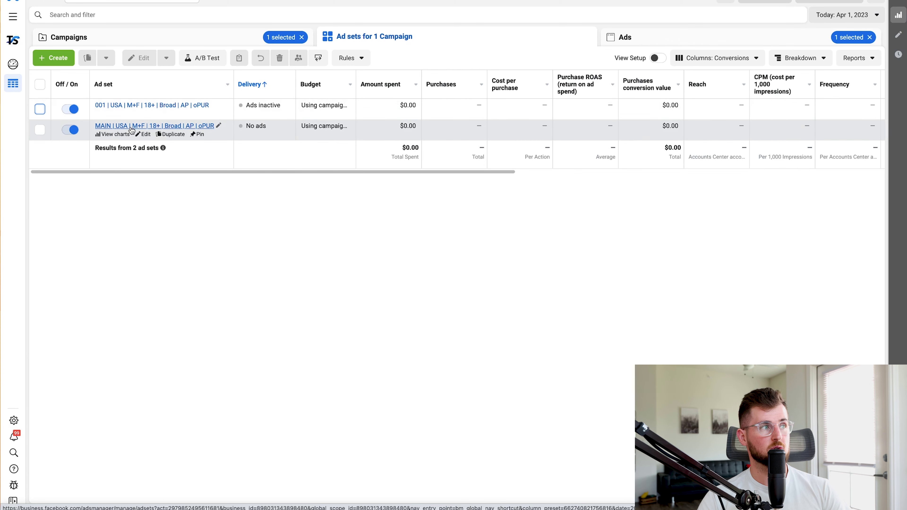
left_click(166, 106)
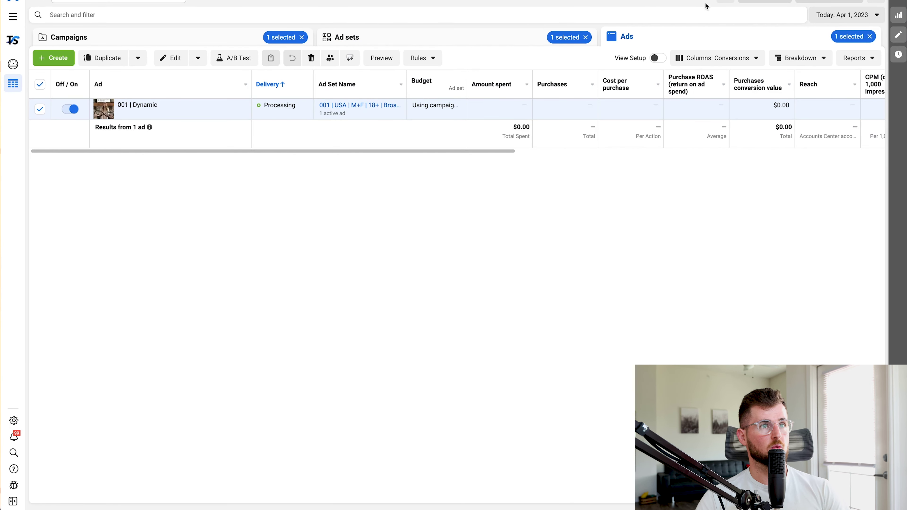
left_click(471, 36)
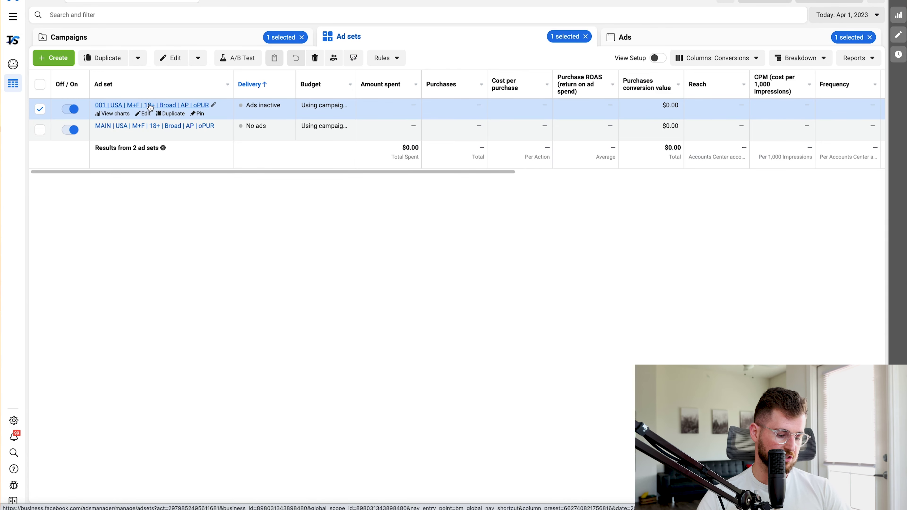
left_click(171, 113)
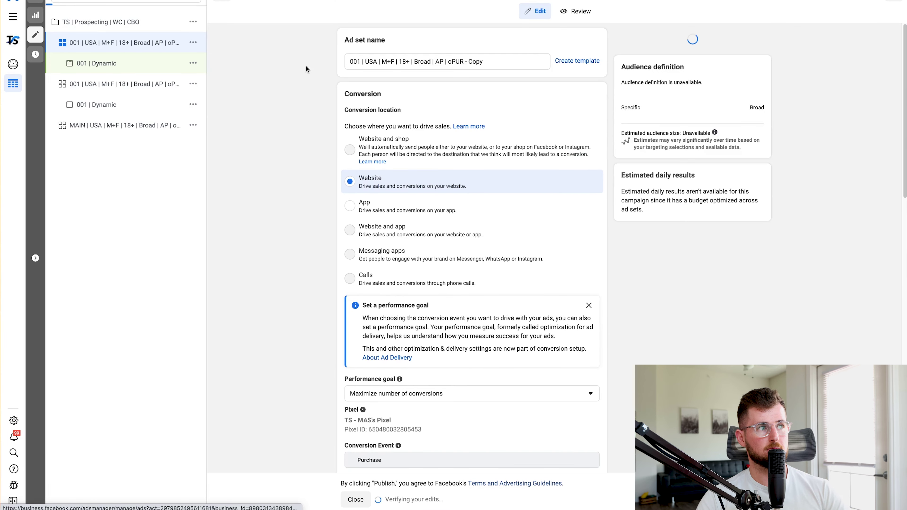
Change the copied ad set's name prefix to 002
left_click(360, 63)
type("-2")
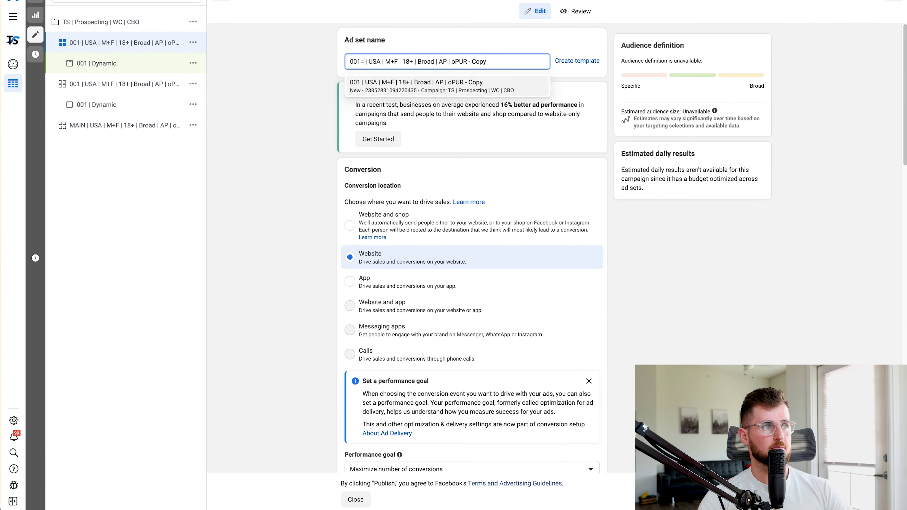
key("BackSpace")
key("BackSpace")
key("BackSpace")
type("w")
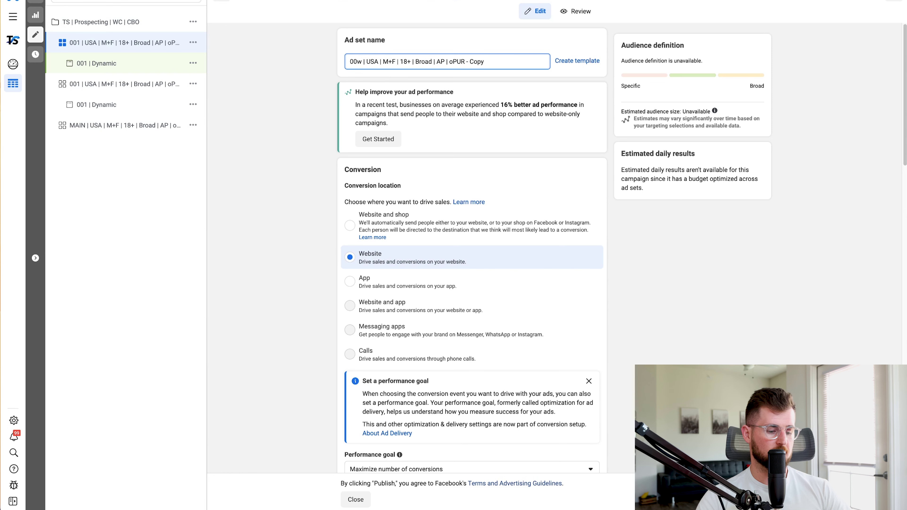
key("BackSpace")
type("2")
left_click(133, 72)
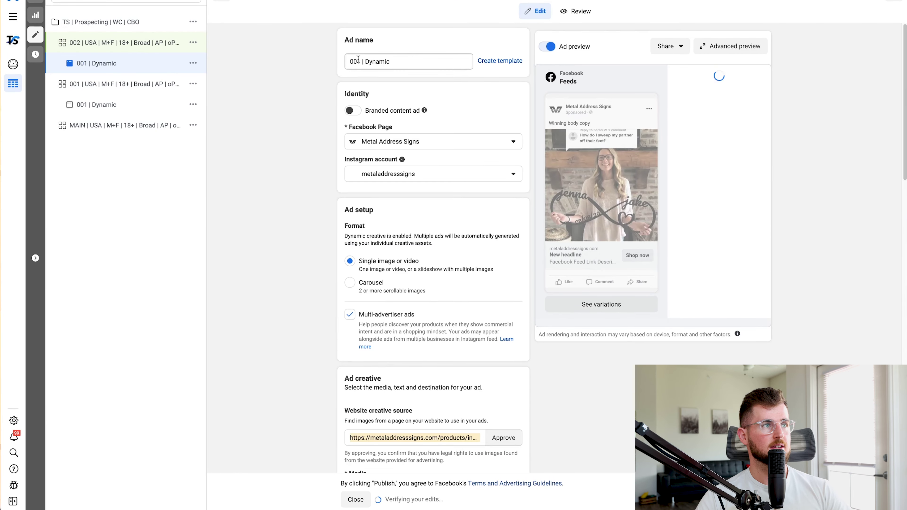
Rename the ad to '002 | Dynamic', close the editor, and open the draft review
left_click(358, 59)
key("BackSpace")
type("2")
left_click(295, 154)
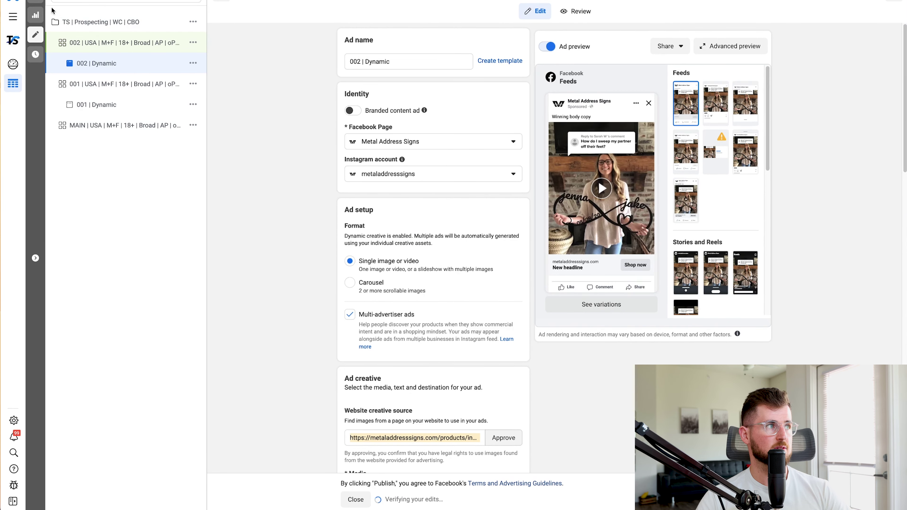
left_click(35, 35)
left_click(837, 2)
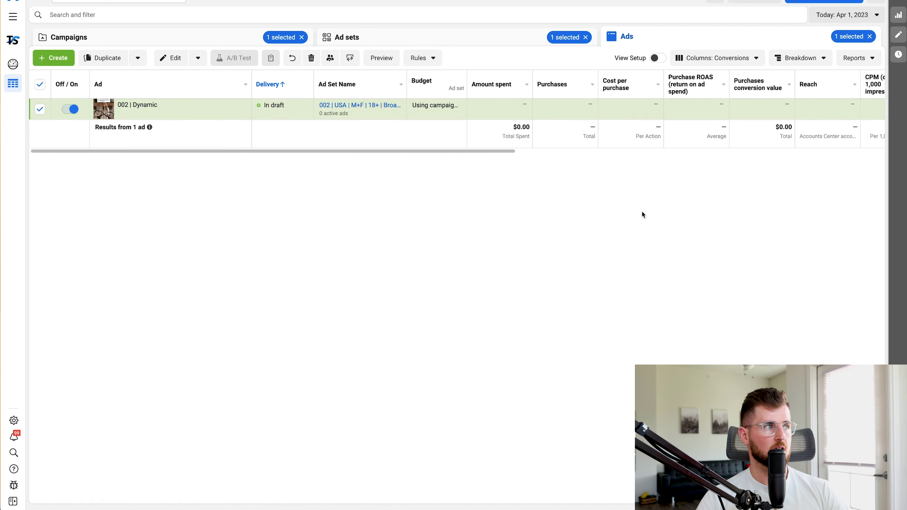
Publish the 002 | Dynamic draft, then toggle the 001 ad set off in the Ad sets list
left_click(595, 250)
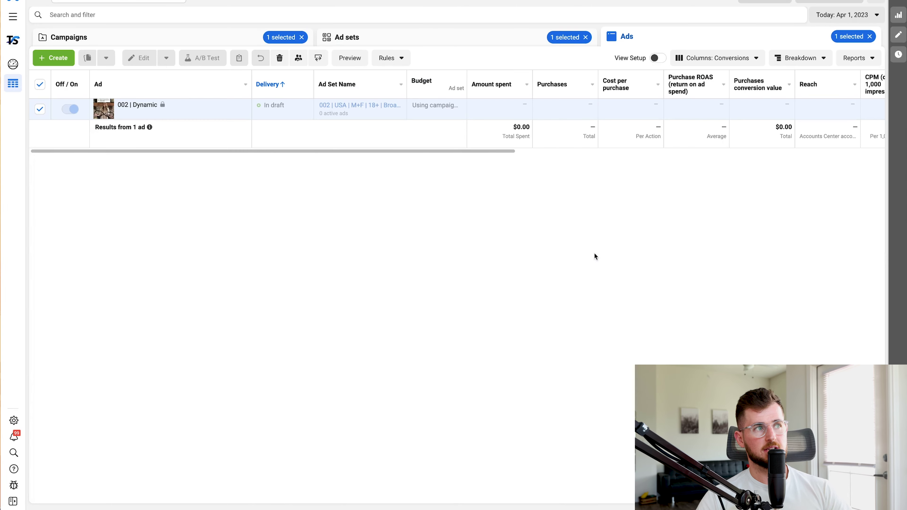
left_click(423, 30)
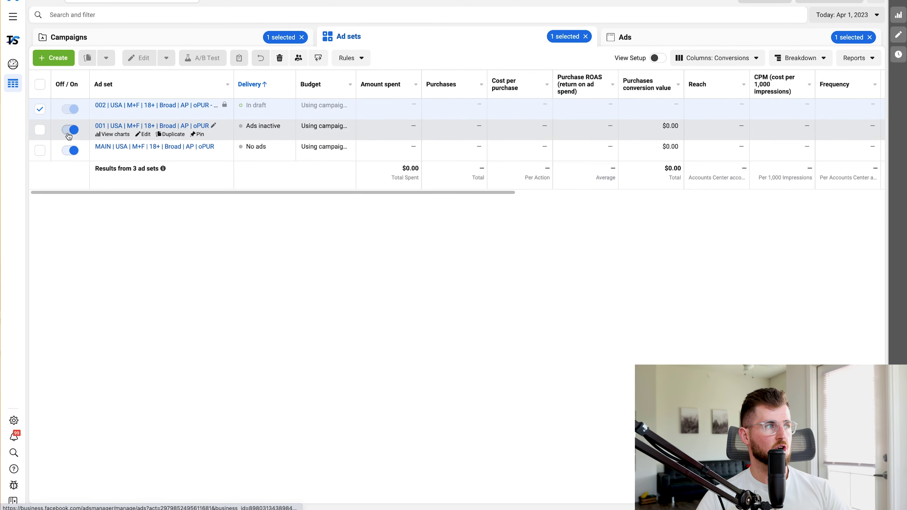
left_click(40, 129)
left_click(70, 129)
left_click(40, 131)
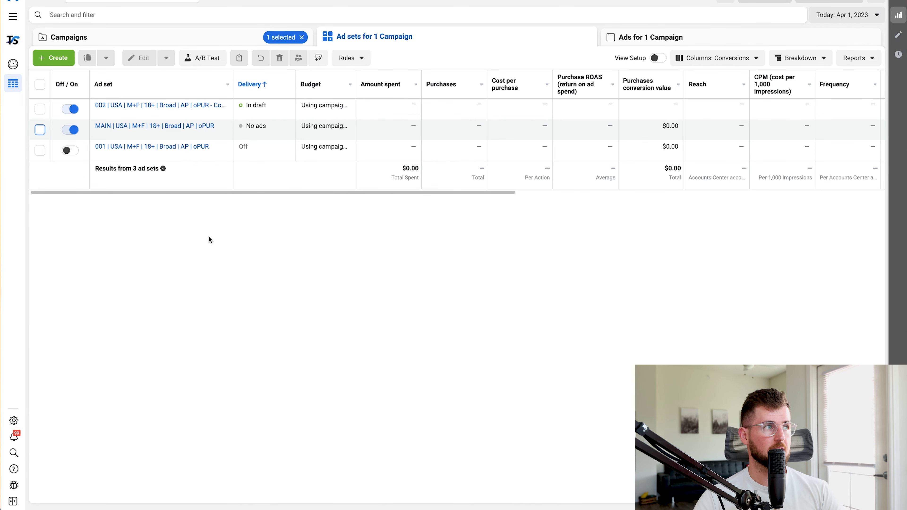
Preview the 002 | Dynamic ad as a Facebook post with comments, then close the preview
mouse_move(143, 114)
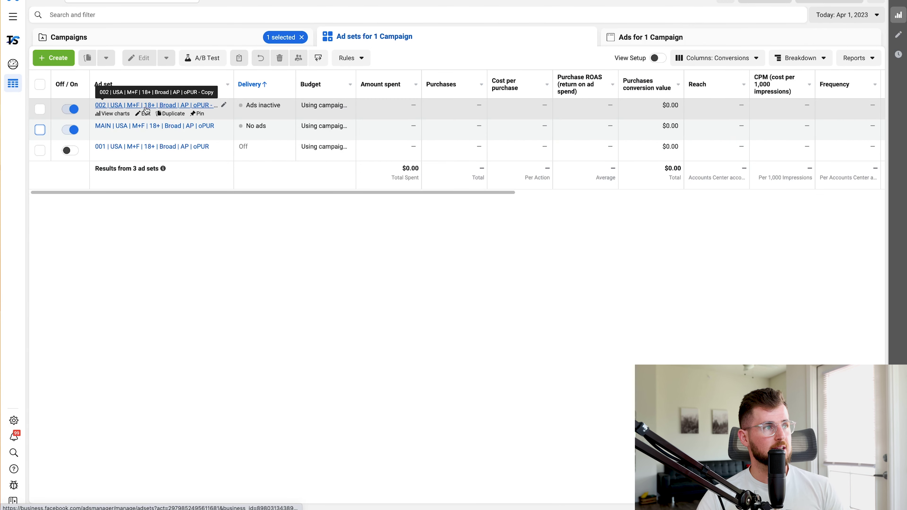
left_click(149, 105)
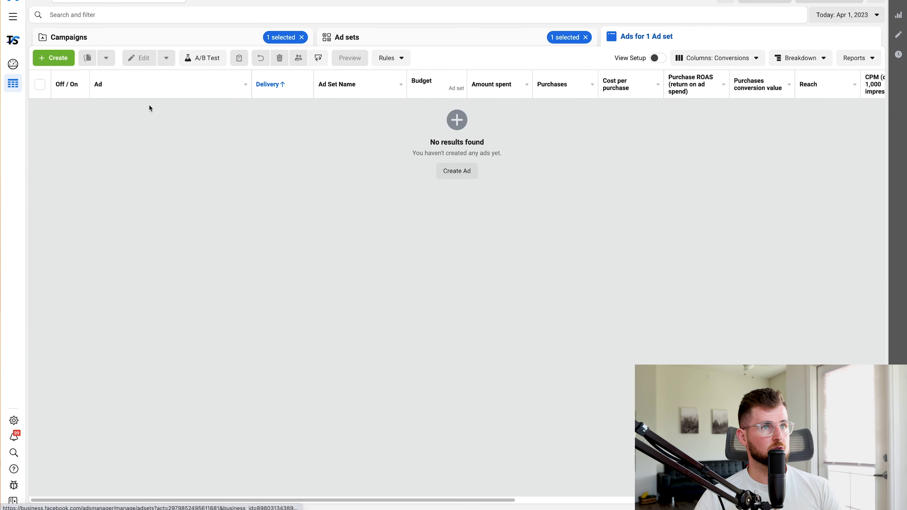
left_click(728, 1)
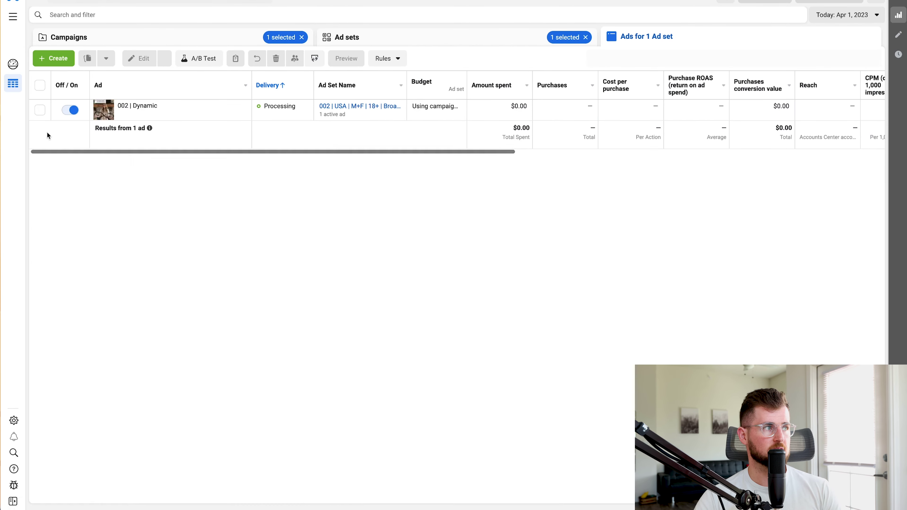
left_click(40, 110)
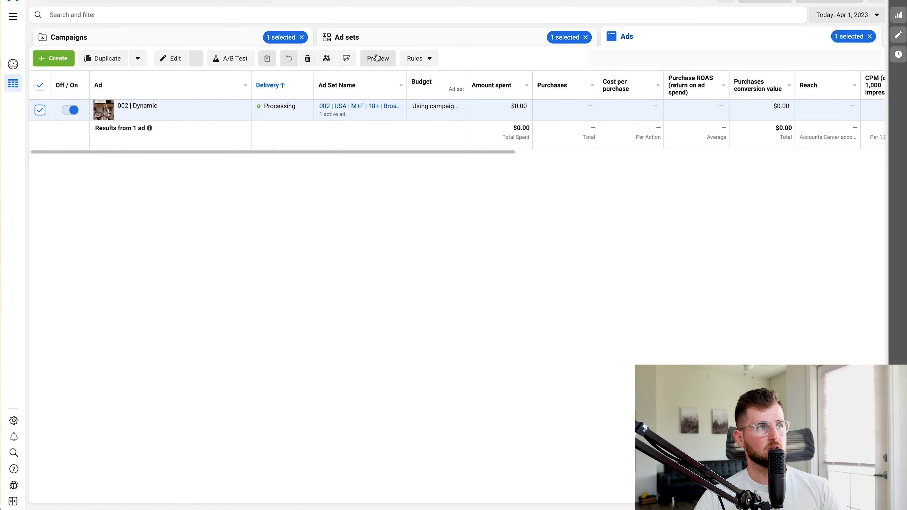
left_click(389, 57)
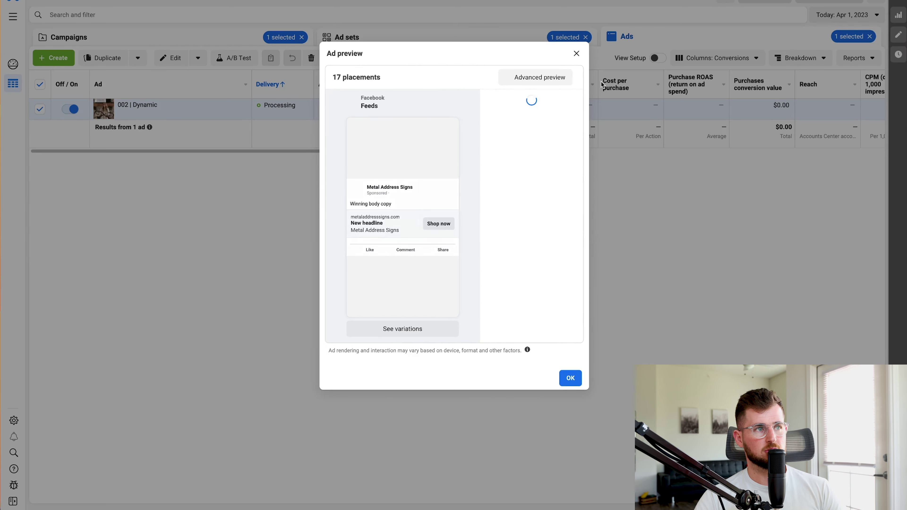
left_click(560, 81)
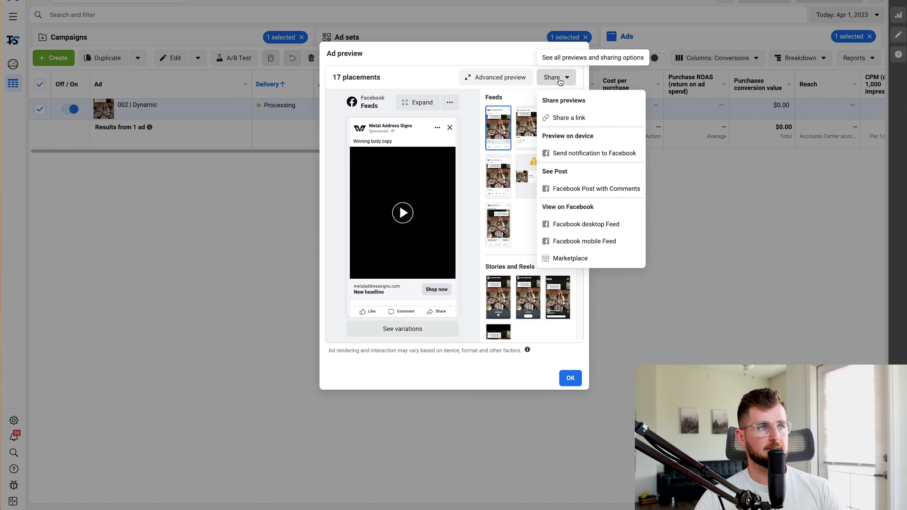
left_click(573, 188)
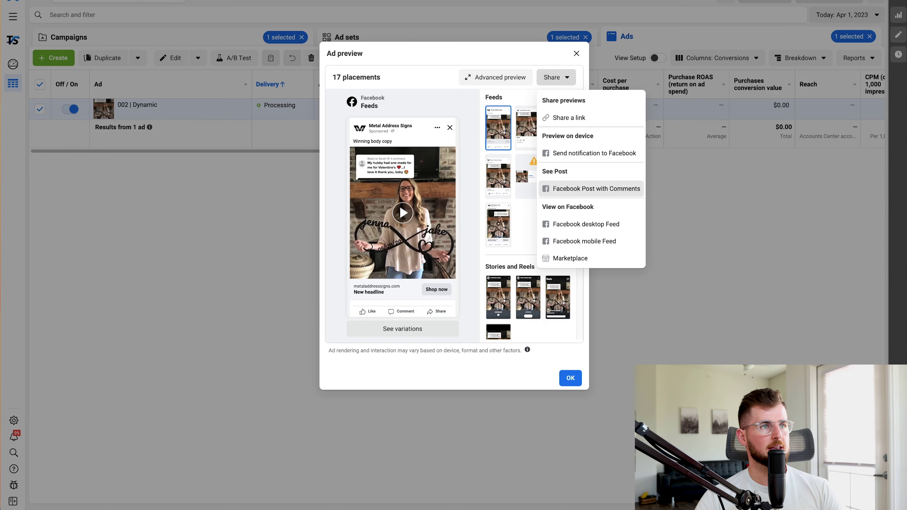
left_click(580, 48)
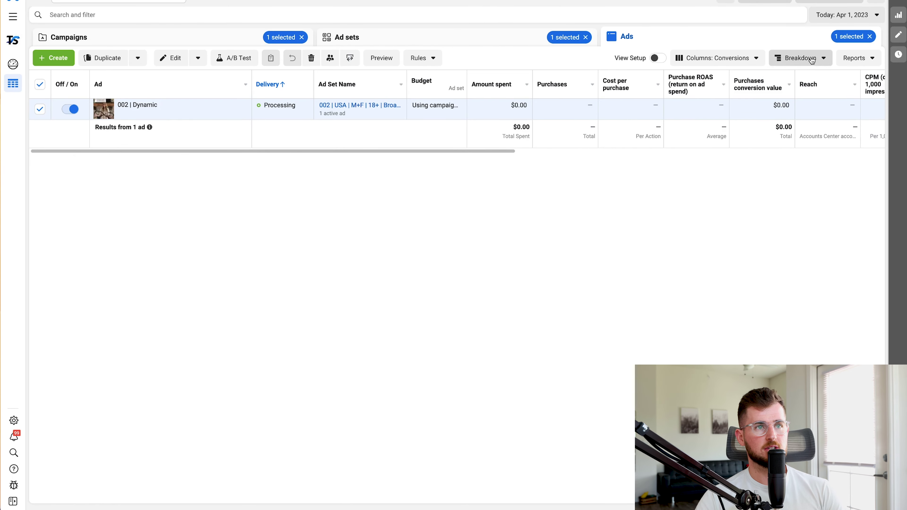
Break the 002 | Dynamic ad's results down by Image, video and slideshow, then Text > Headline
left_click(812, 59)
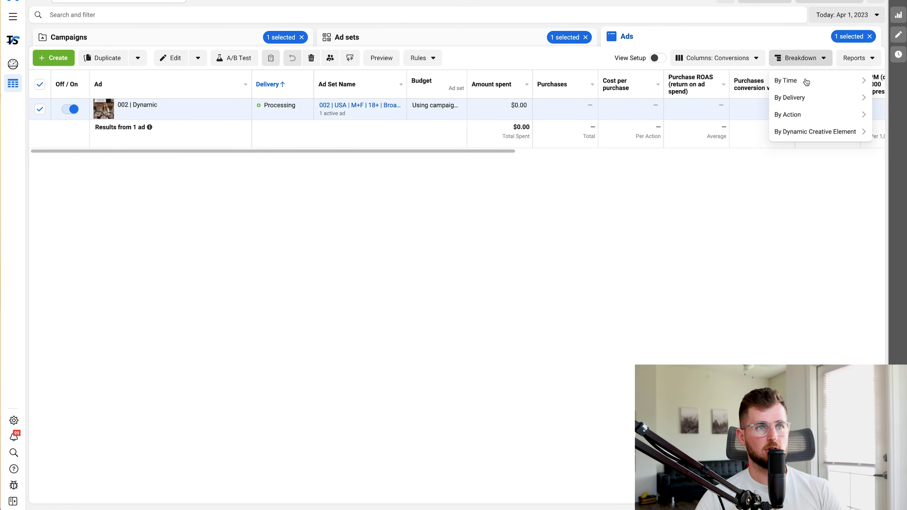
mouse_move(818, 131)
left_click(720, 158)
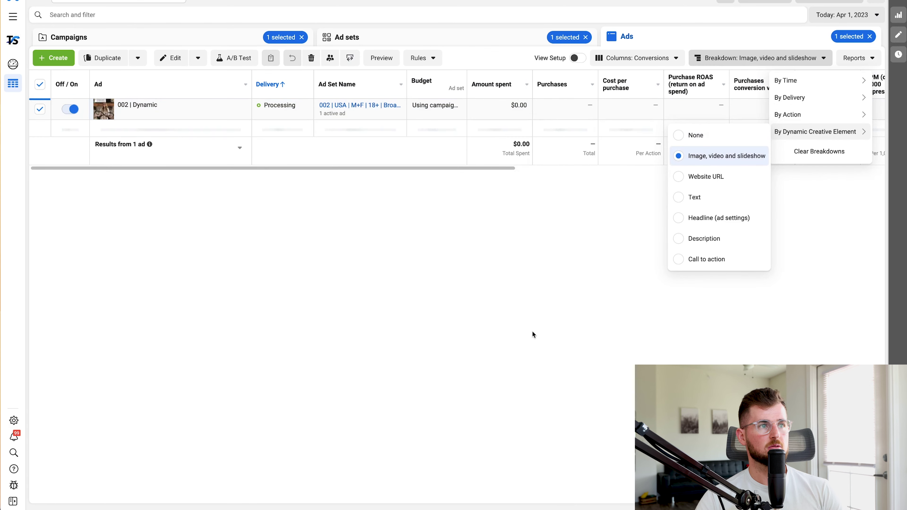
left_click(781, 63)
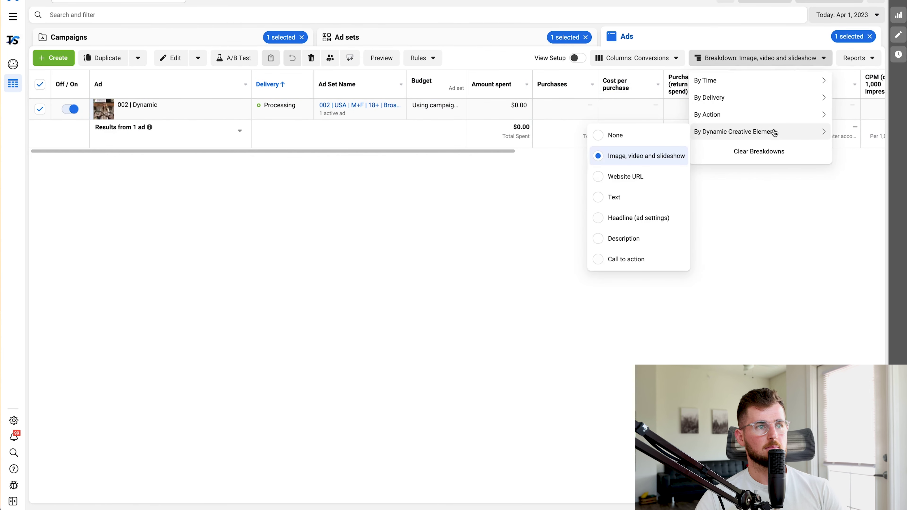
mouse_move(773, 132)
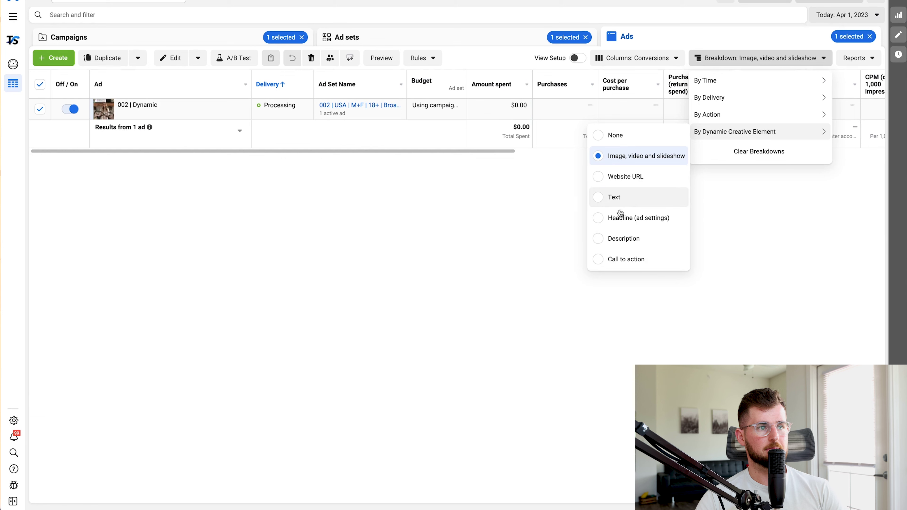
left_click(616, 197)
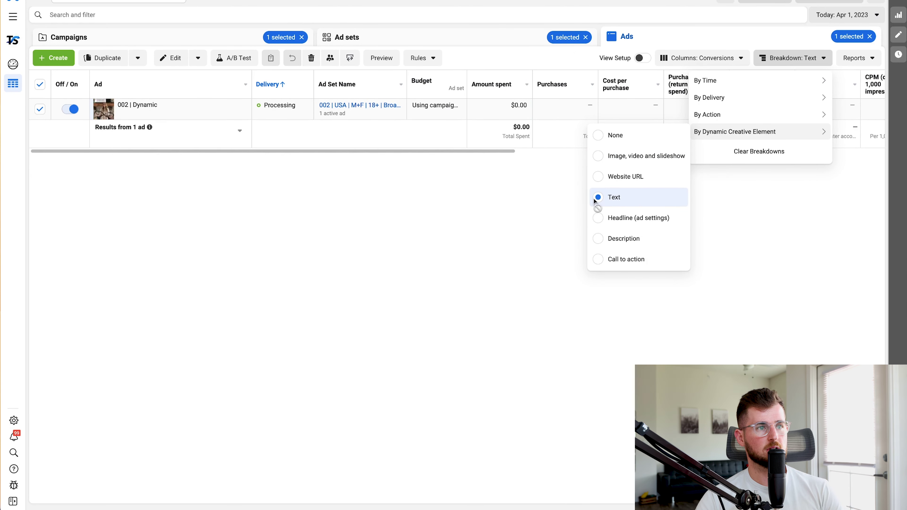
left_click(620, 218)
left_click(492, 295)
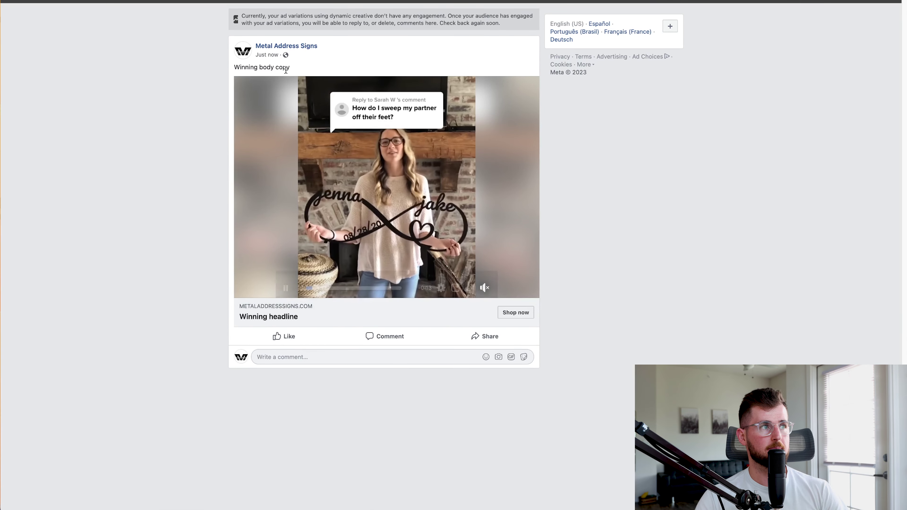
Open the post's video and reload it on facebook.com by removing 'business.' from the address
left_click(268, 55)
left_click(340, 184)
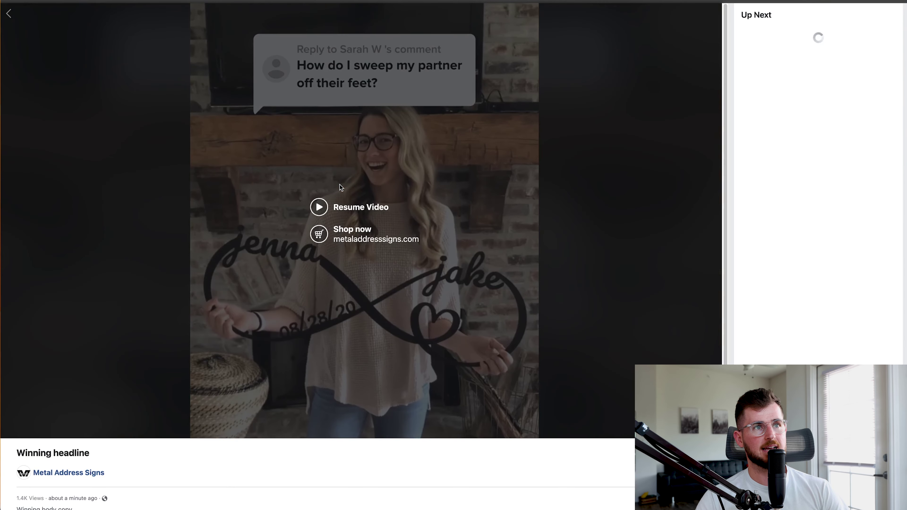
key("Escape")
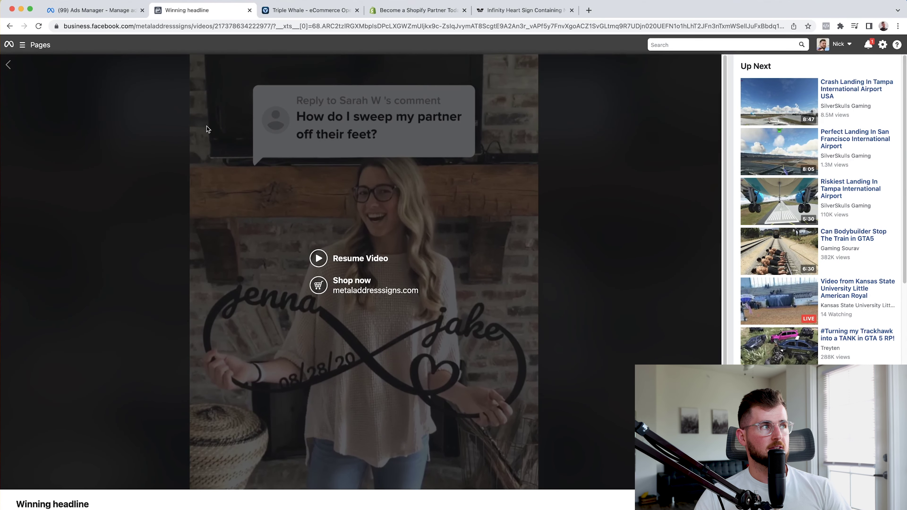
left_click(92, 28)
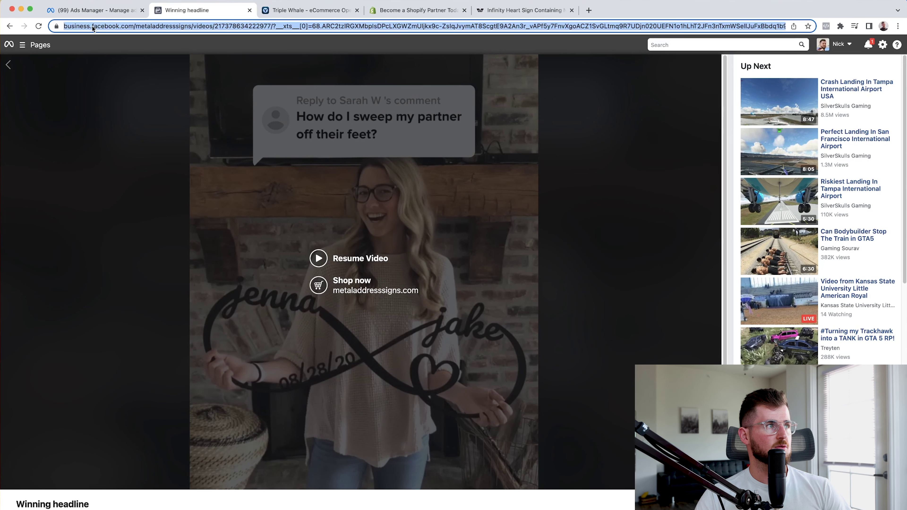
left_click(106, 27)
left_click_drag(113, 27, 85, 27)
key("BackSpace")
key("Return")
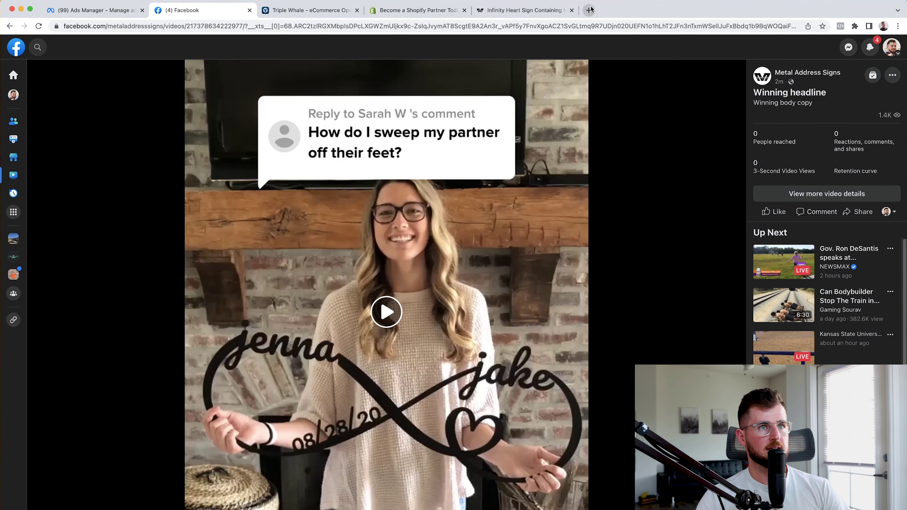
Open the video in the full viewer, select its page address, and return to Ads Manager
left_click(790, 92)
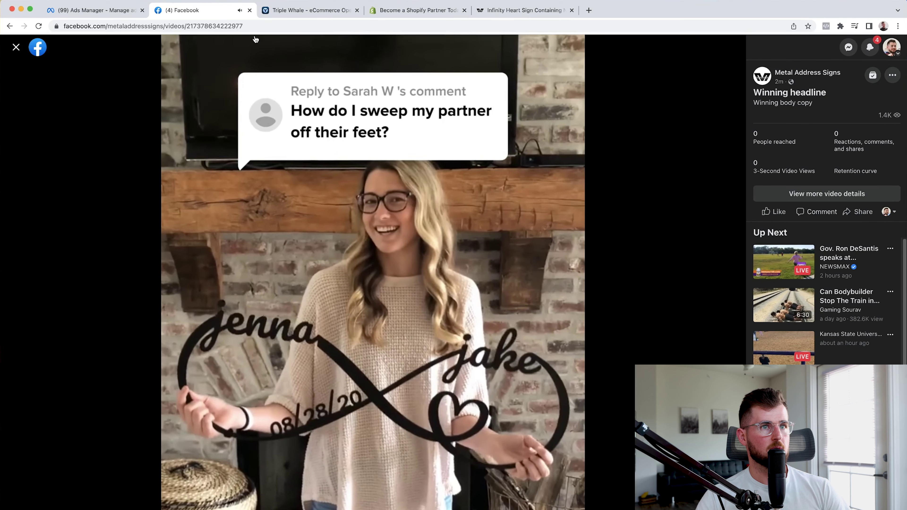
left_click(216, 24)
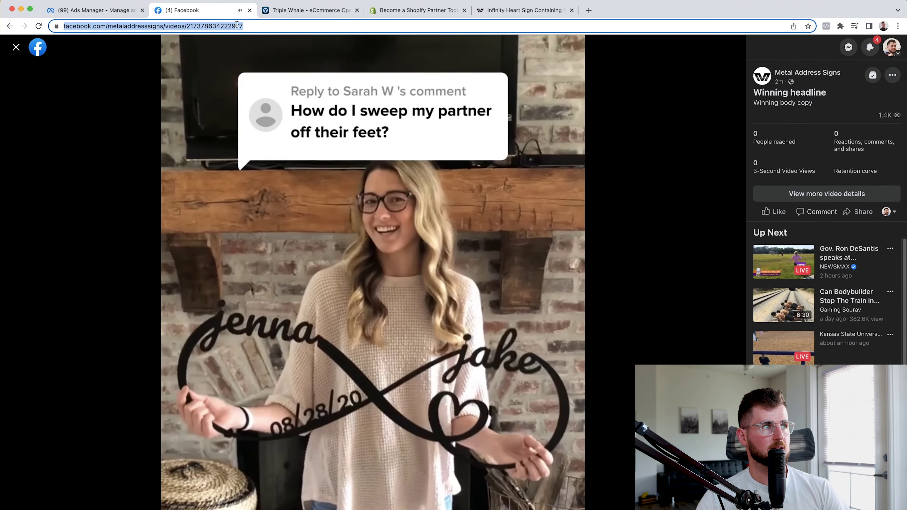
left_click(99, 13)
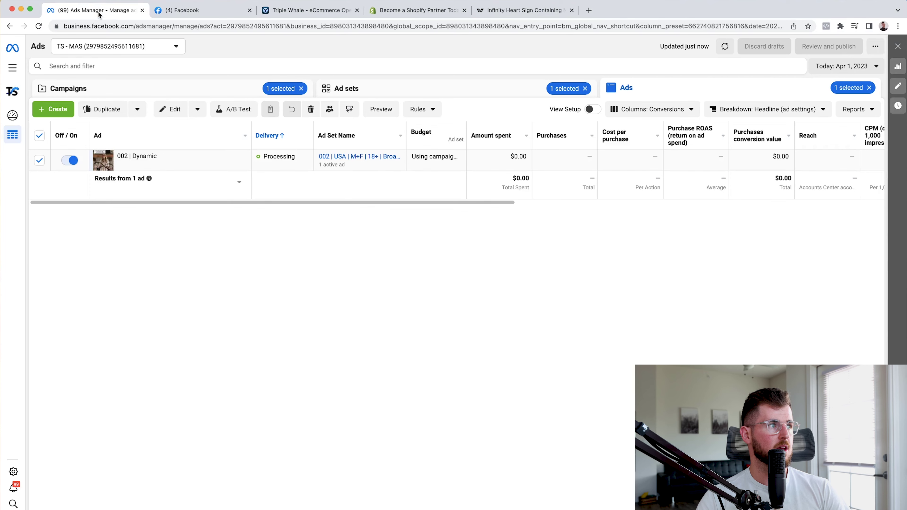
Show the ads of the MAIN ad set in the ad sets list
left_click(404, 86)
left_click(39, 161)
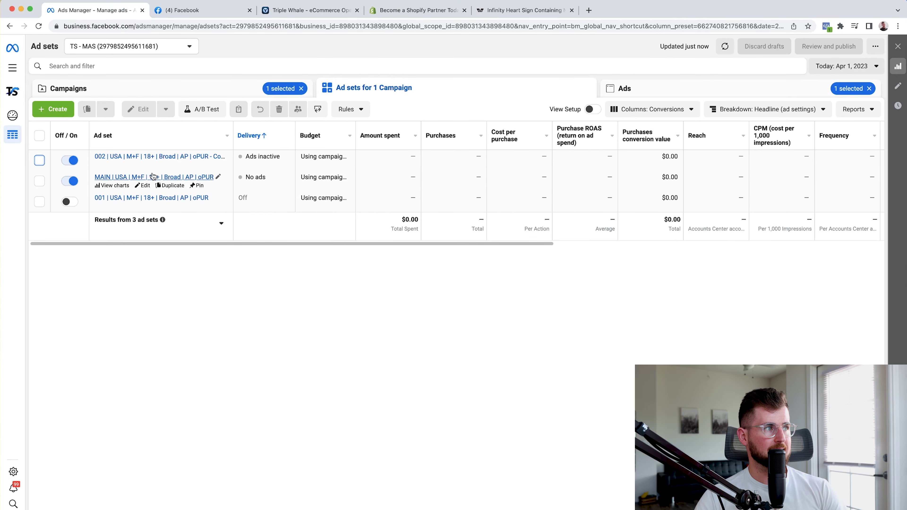
left_click(133, 177)
Create an ad 'Winning Ad #1' in the TS | Prospecting | WC | CBO campaign's MAIN ad set
left_click(466, 224)
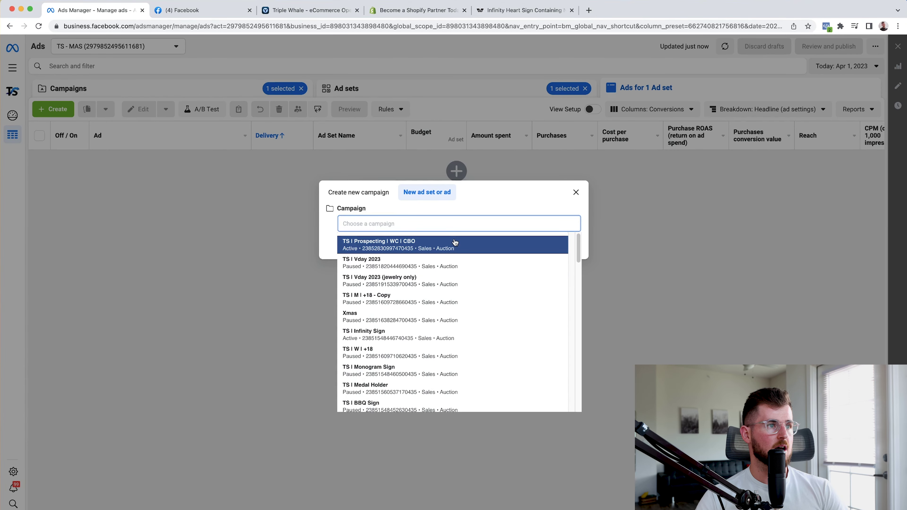
left_click(455, 241)
left_click(464, 236)
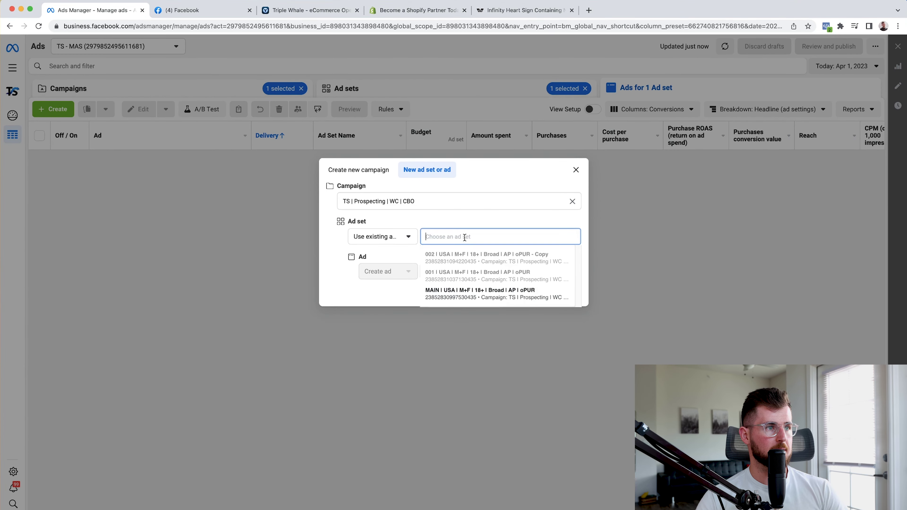
left_click(470, 292)
left_click(447, 272)
type("Wub")
key("BackSpace")
key("BackSpace")
type("inning Ad #1")
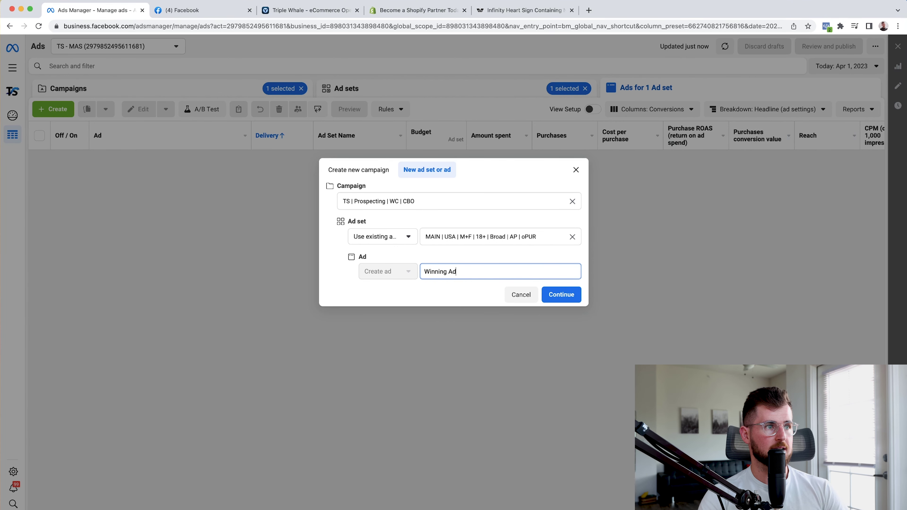
left_click(558, 293)
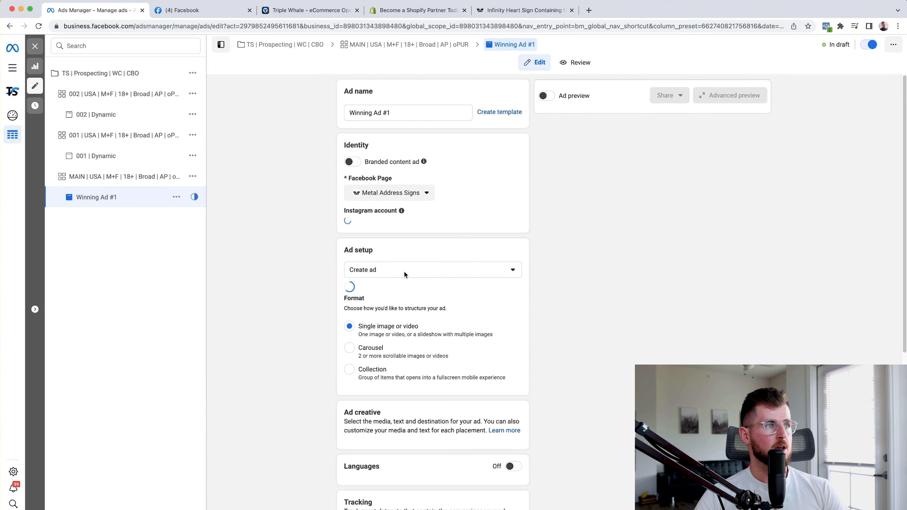
Set Winning Ad #1's ad setup to Use existing post and paste a post ID, which is rejected
left_click(410, 269)
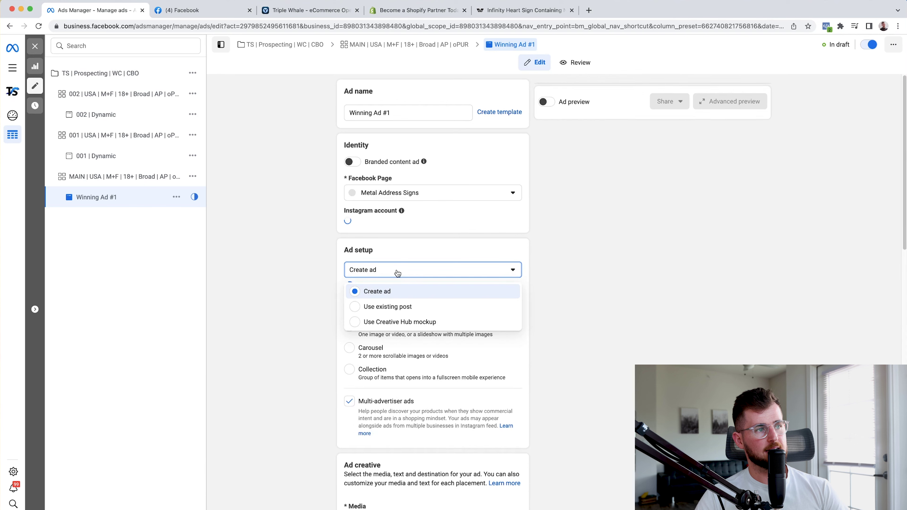
left_click(378, 318)
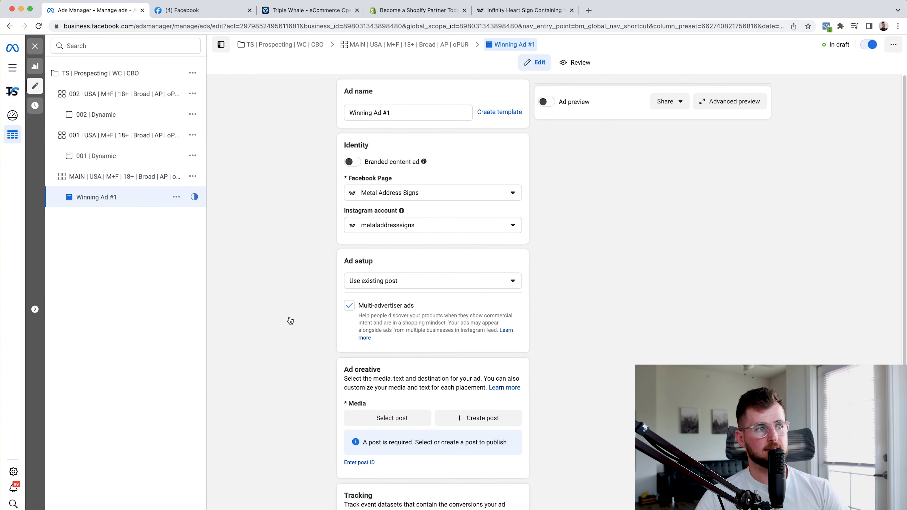
scroll(319, 360, "down", 2)
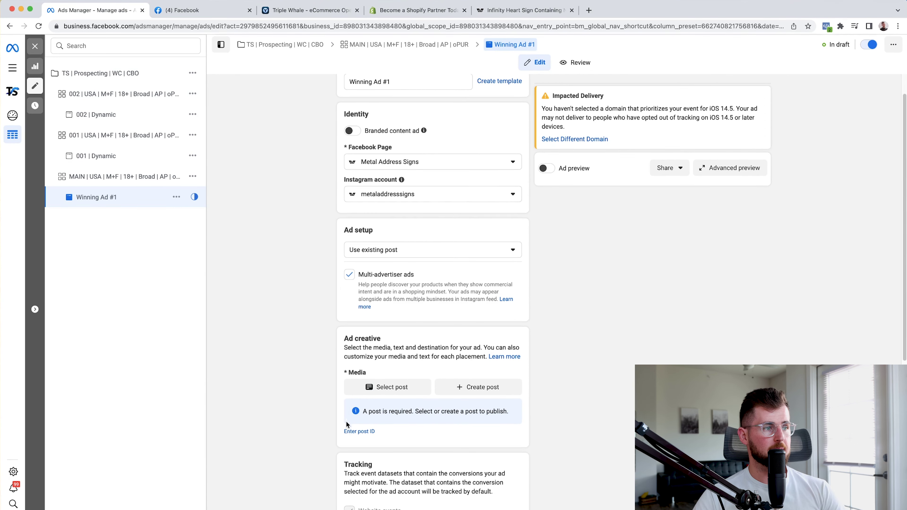
left_click(359, 431)
key("ctrl+v")
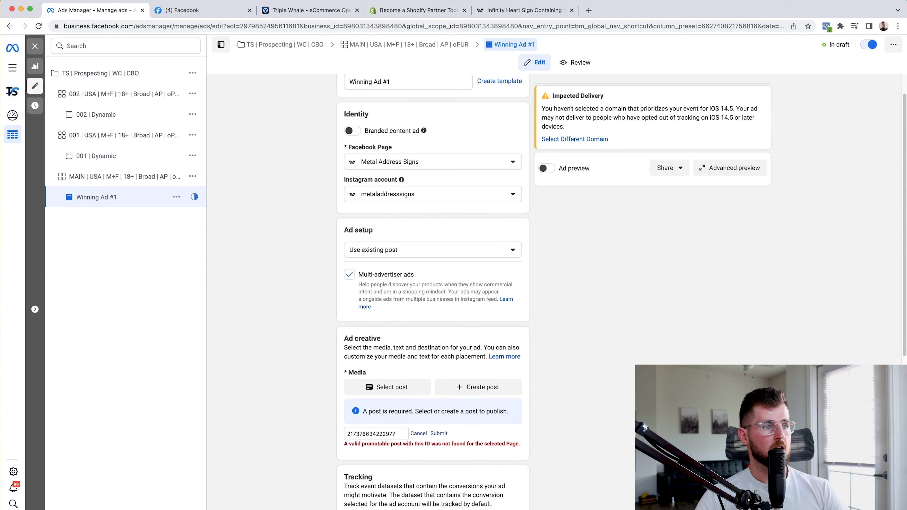
scroll(432, 286, "down", 2)
scroll(432, 286, "down", 1)
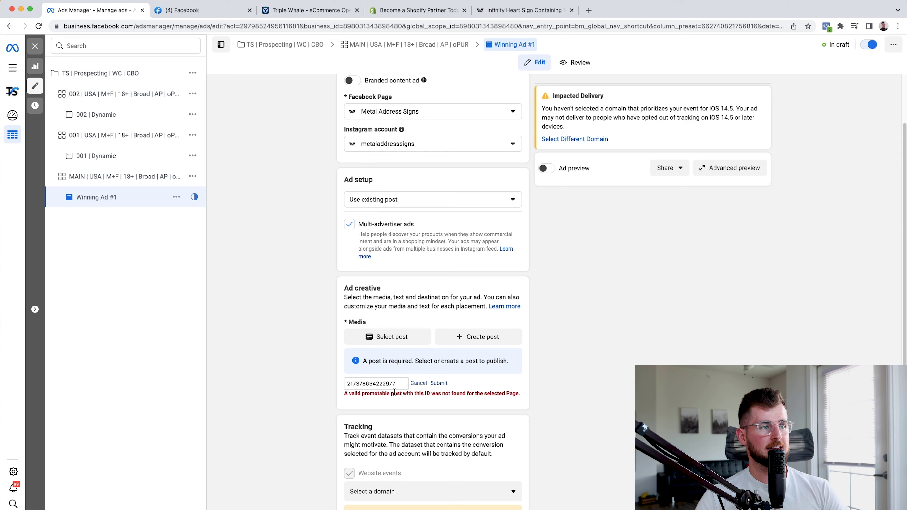
left_click(191, 10)
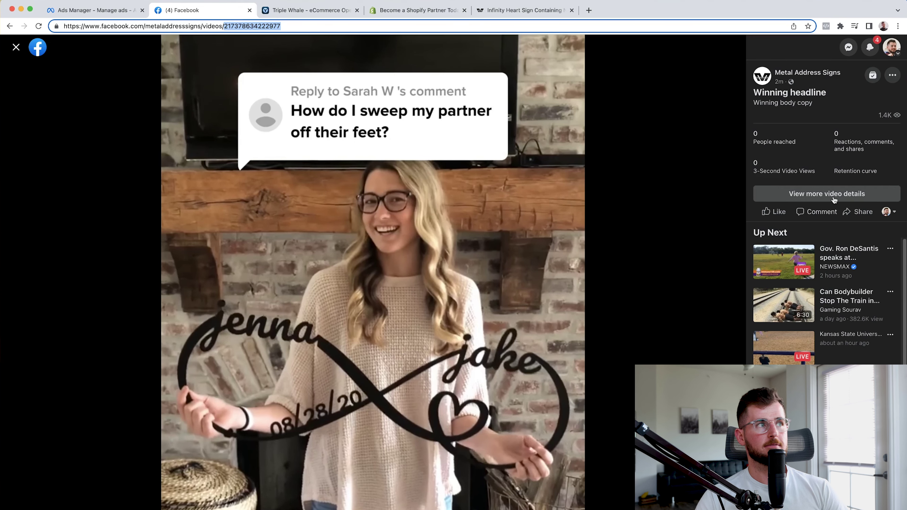
left_click(785, 195)
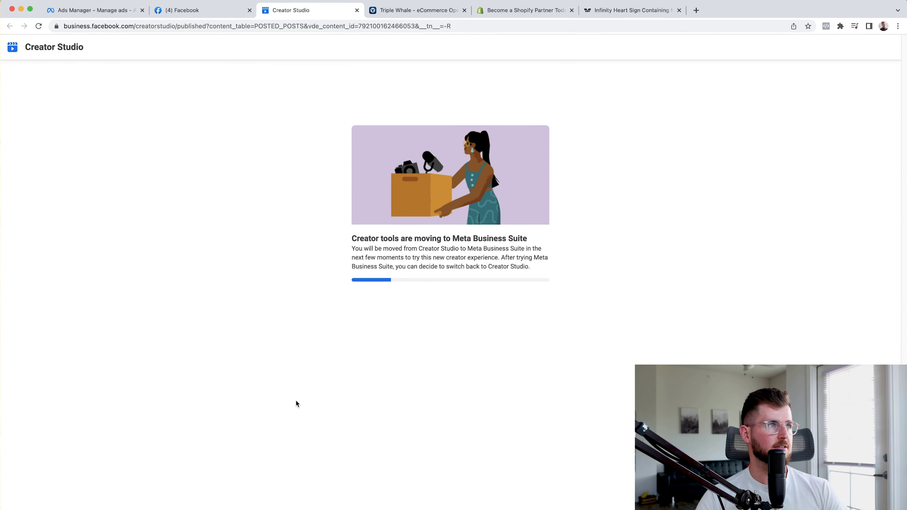
double_click(379, 26)
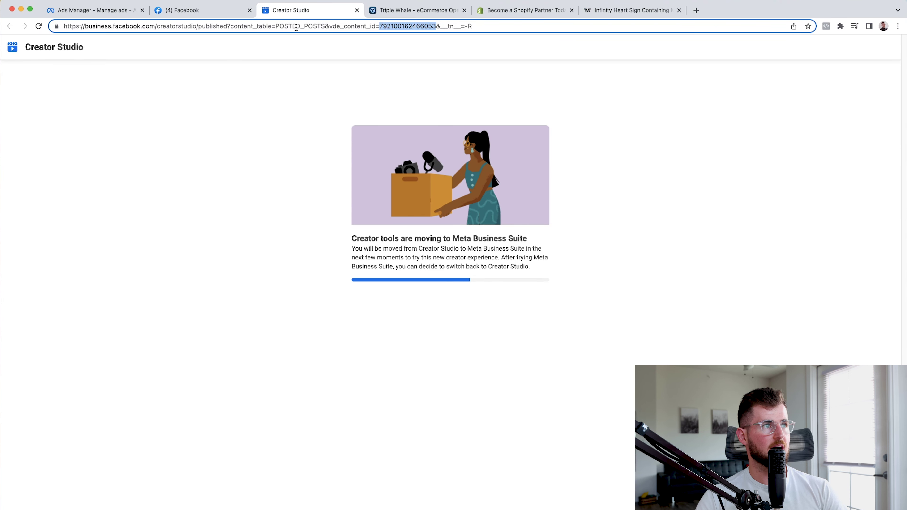
right_click(399, 27)
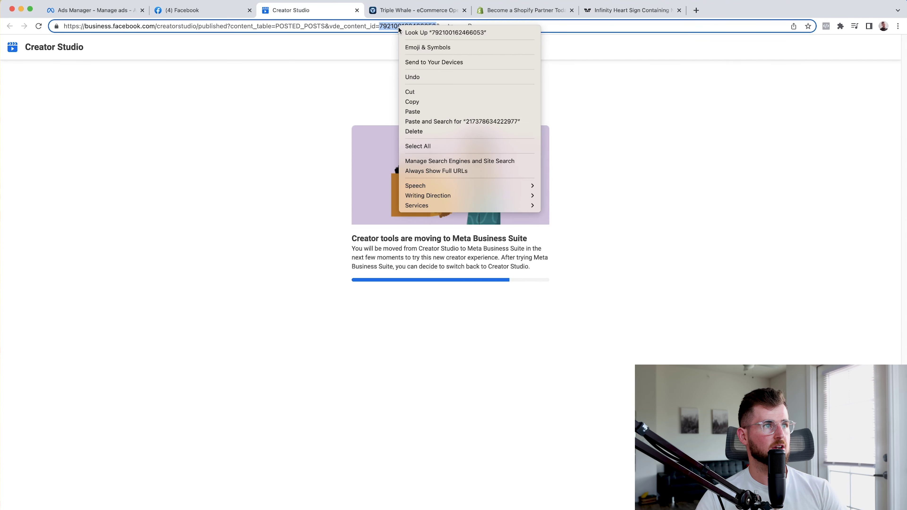
left_click(411, 102)
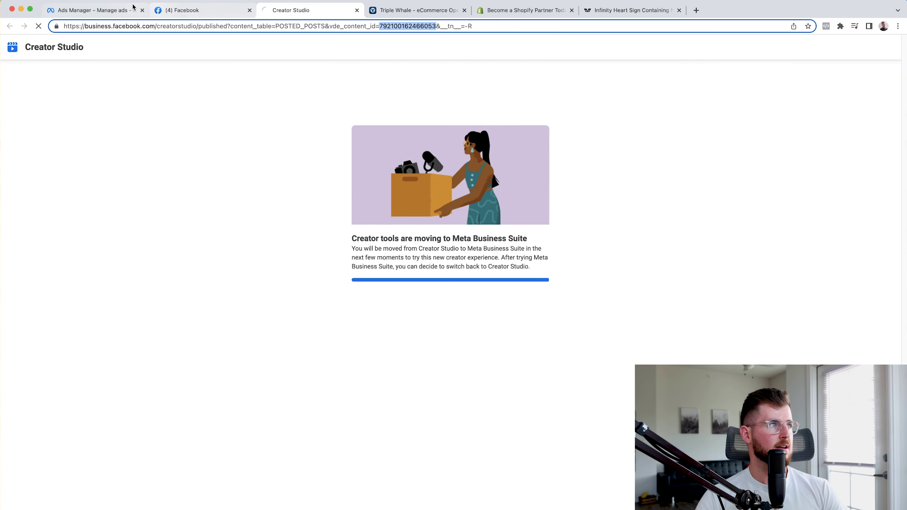
left_click(93, 9)
double_click(391, 383)
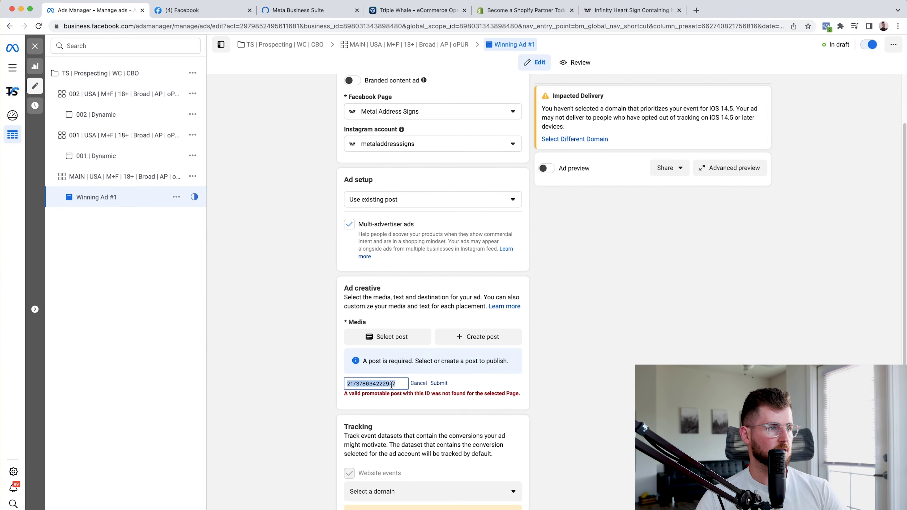
key("ctrl+v")
key("Return")
scroll(265, 414, "down", 10)
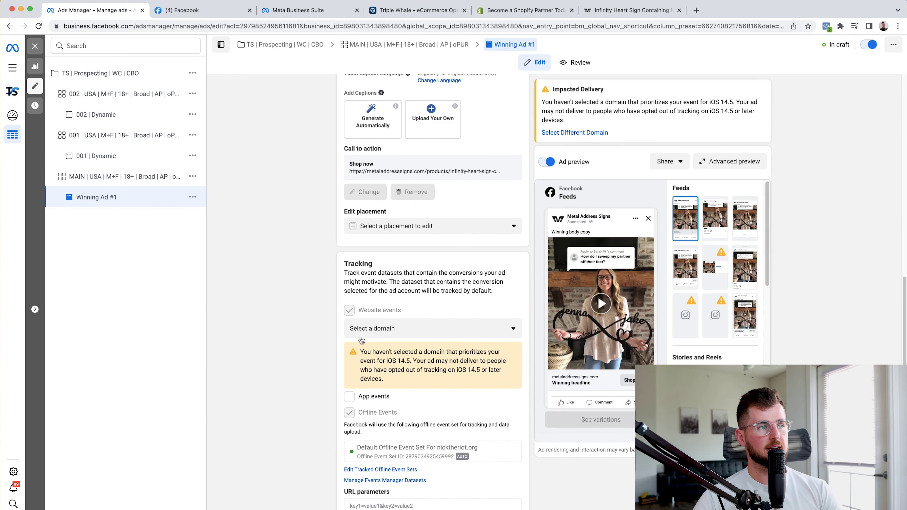
left_click(357, 330)
left_click(411, 375)
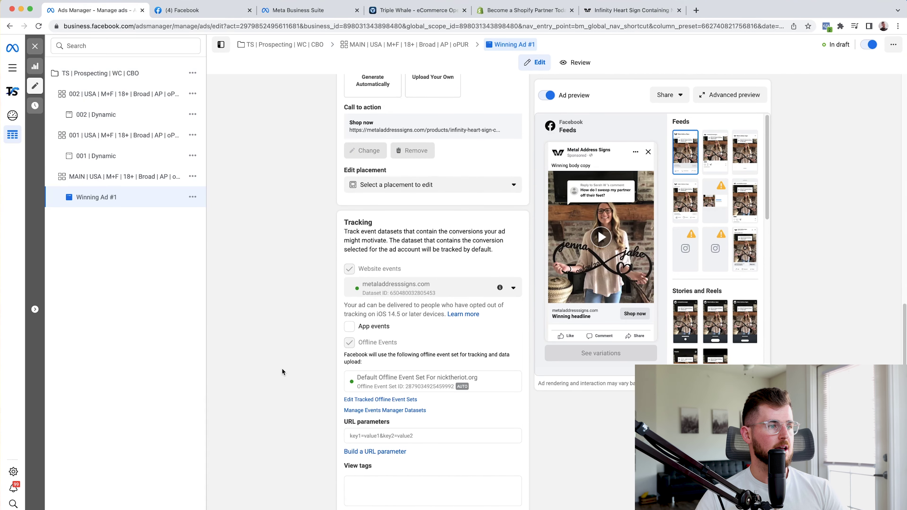
scroll(282, 372, "up", 12)
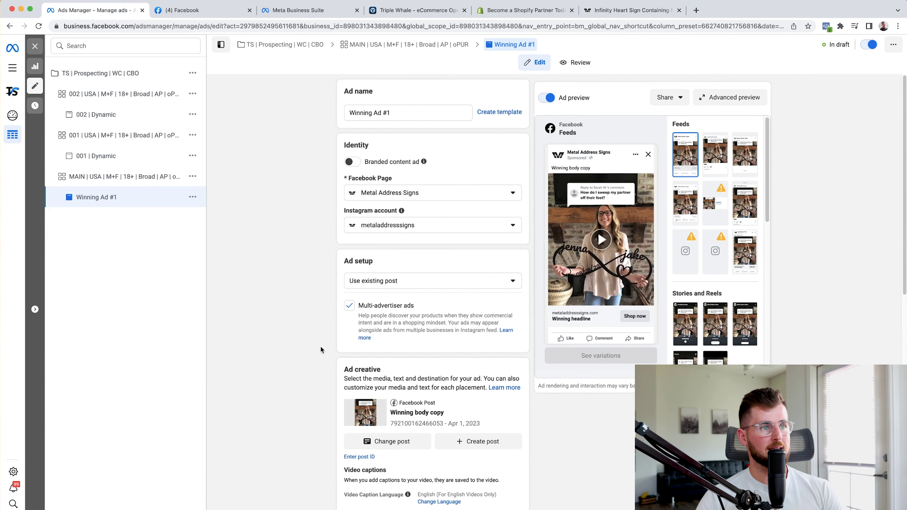
scroll(321, 350, "down", 10)
scroll(383, 222, "up", 10)
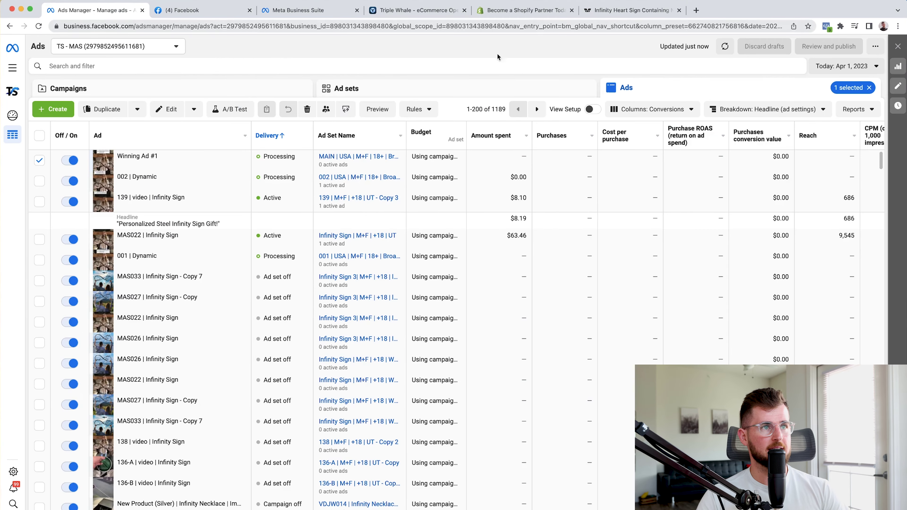
Clear the Headline breakdown in the Ad sets view
left_click(469, 82)
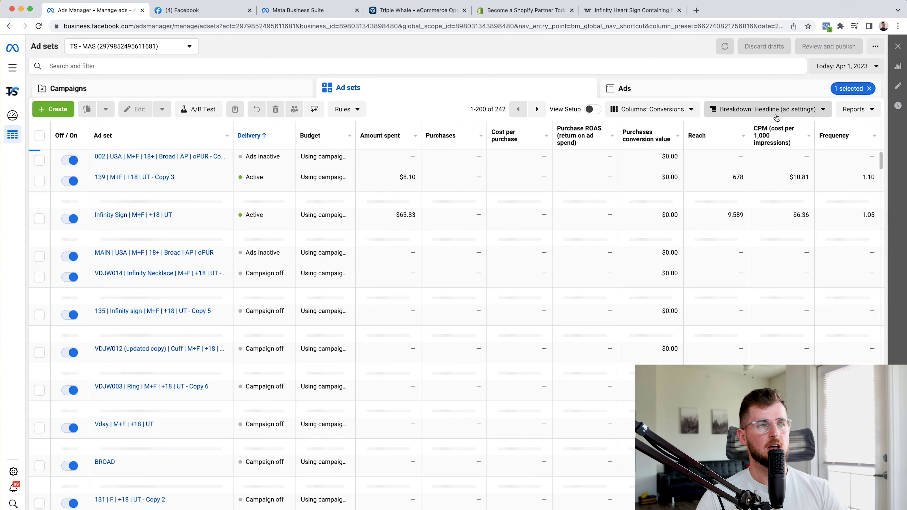
left_click(777, 115)
left_click(765, 202)
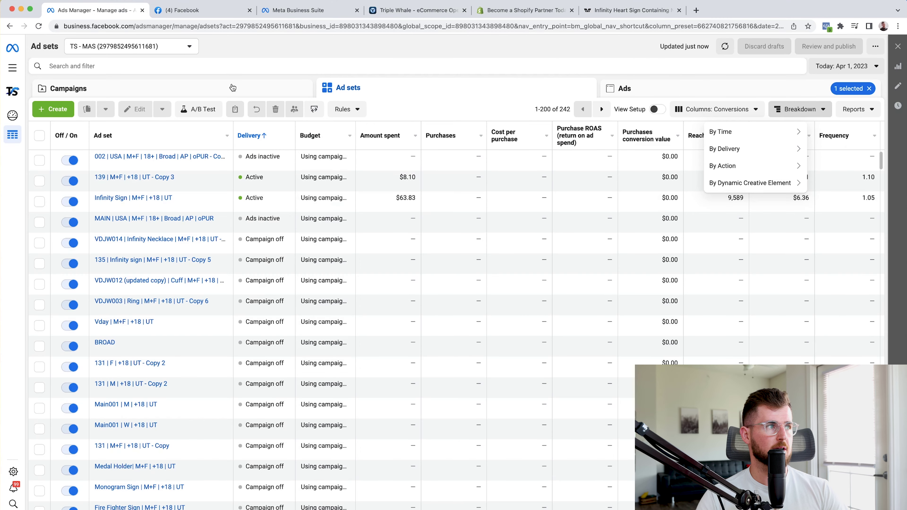
Filter to the TS | Prospecting | WC | CBO campaign, check MAIN's ads, and reload its ad sets
left_click(233, 88)
left_click(130, 156)
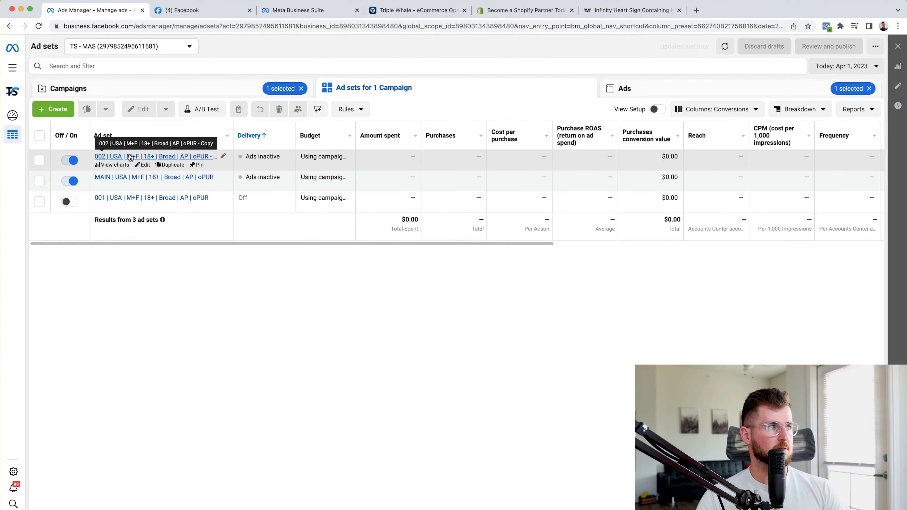
left_click(126, 177)
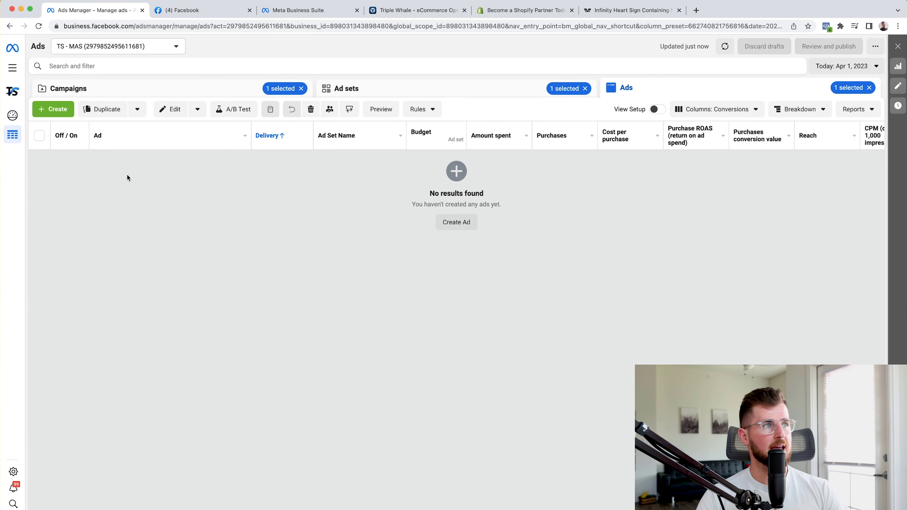
left_click(452, 84)
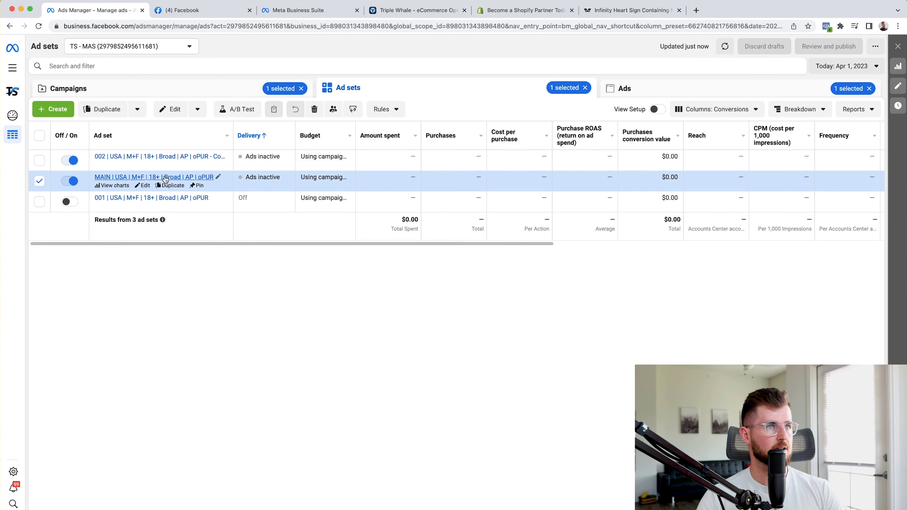
left_click(165, 177)
left_click(37, 26)
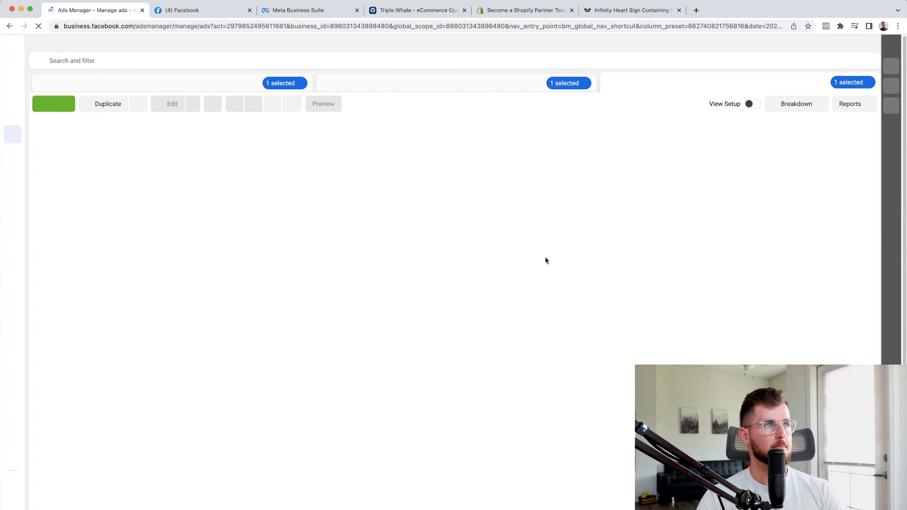
left_click(456, 88)
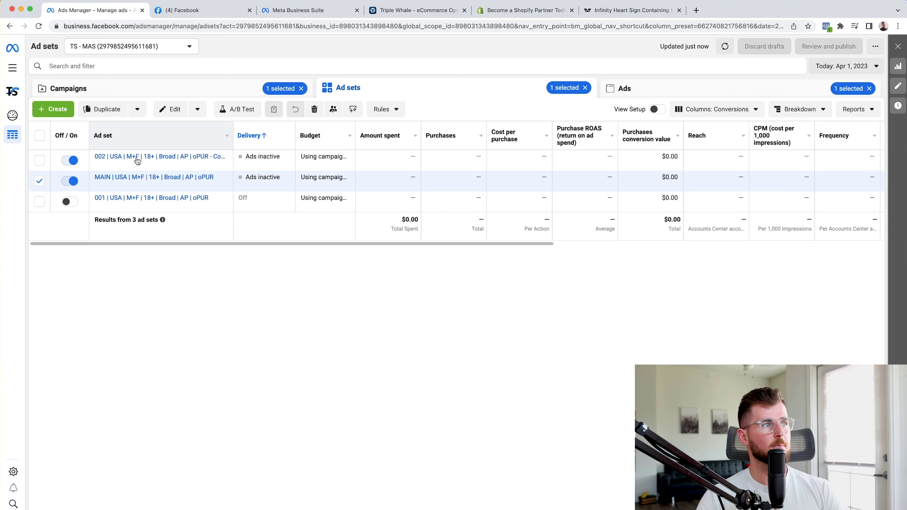
Deselect the MAIN ad set row and toggle the 002 ad set off
left_click(39, 182)
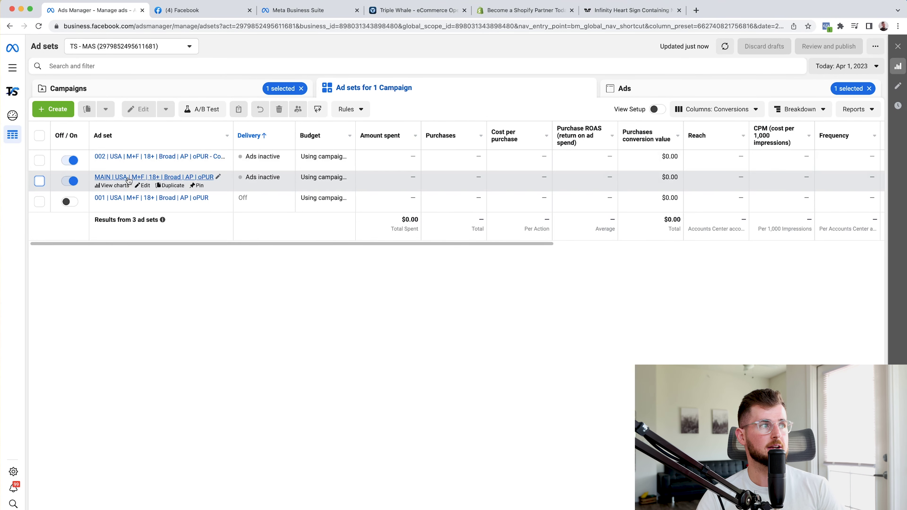
left_click(71, 163)
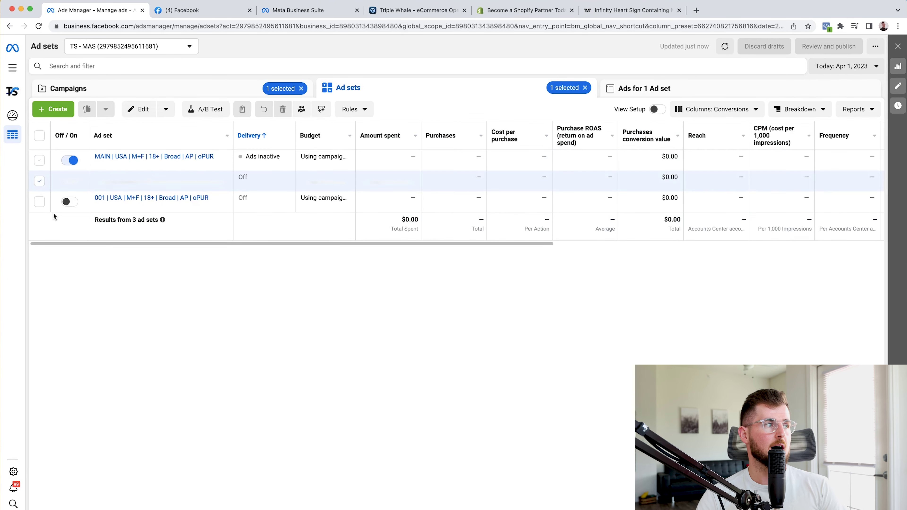